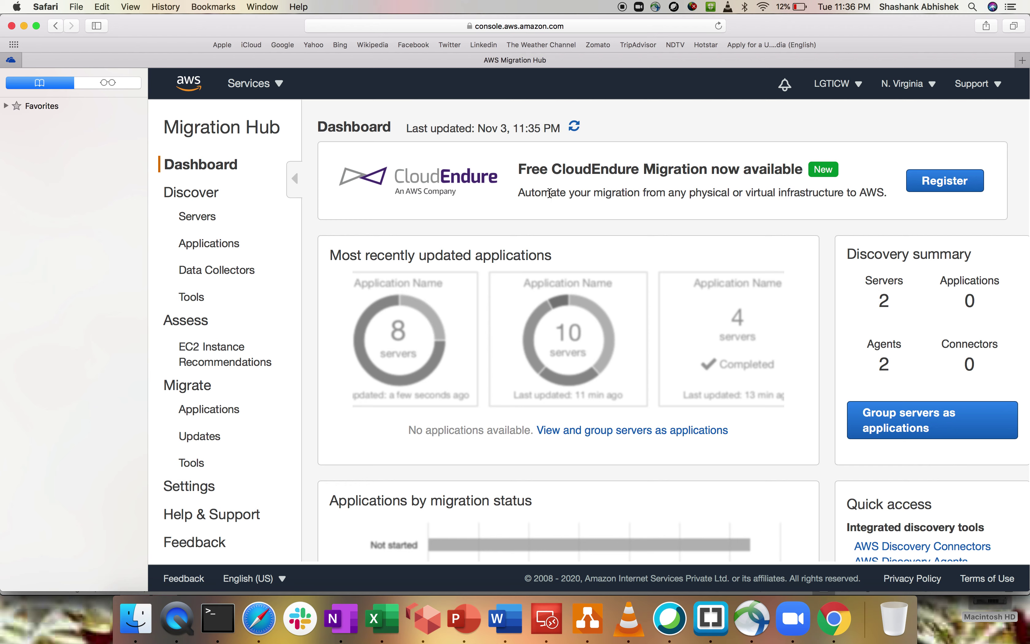
# Open the free CloudEndure Migration registration form from the Migration Hub dashboard and select the business email field.
pyautogui.moveTo(532, 167); pyautogui.dragTo(618, 162)
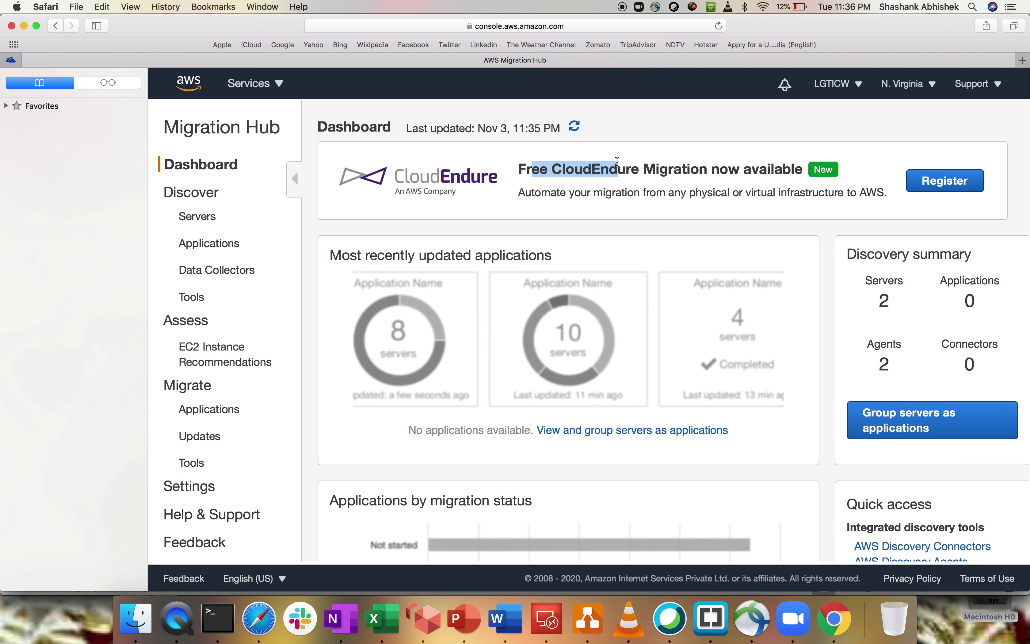
pyautogui.click(617, 161)
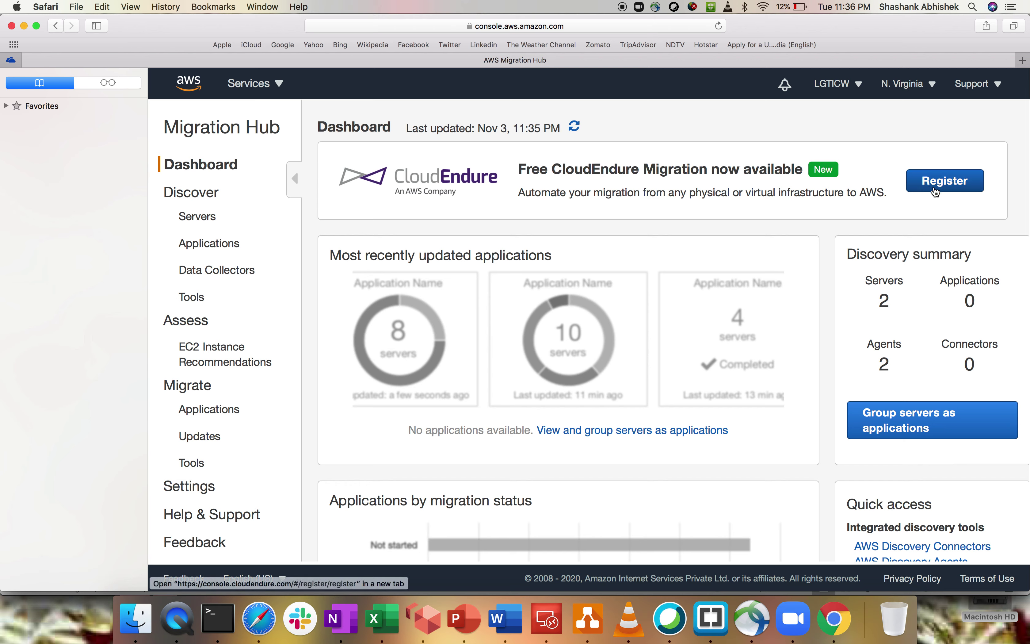
pyautogui.click(936, 191)
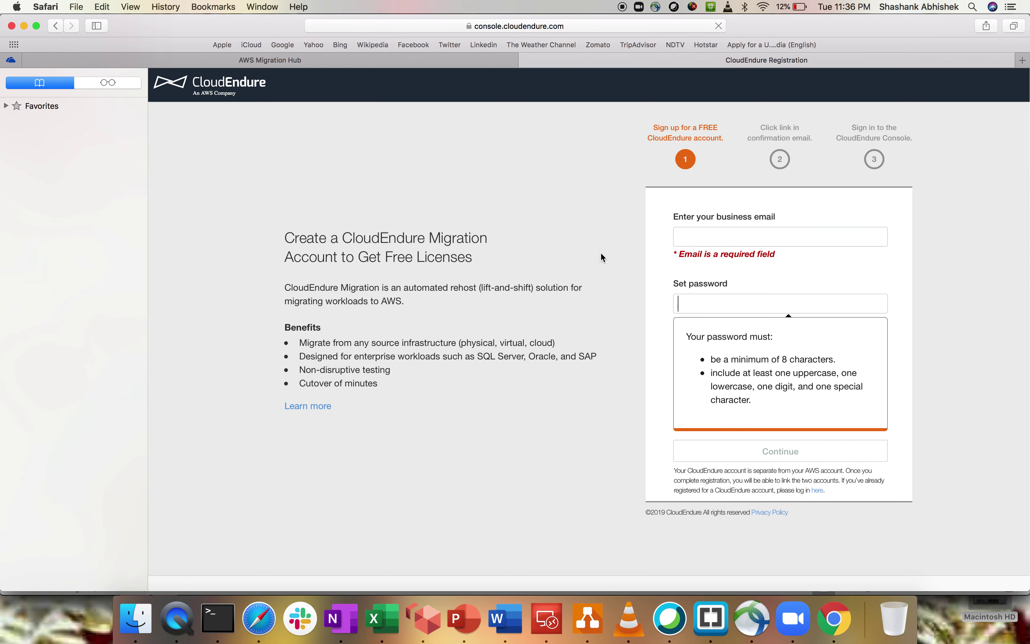
pyautogui.click(726, 239)
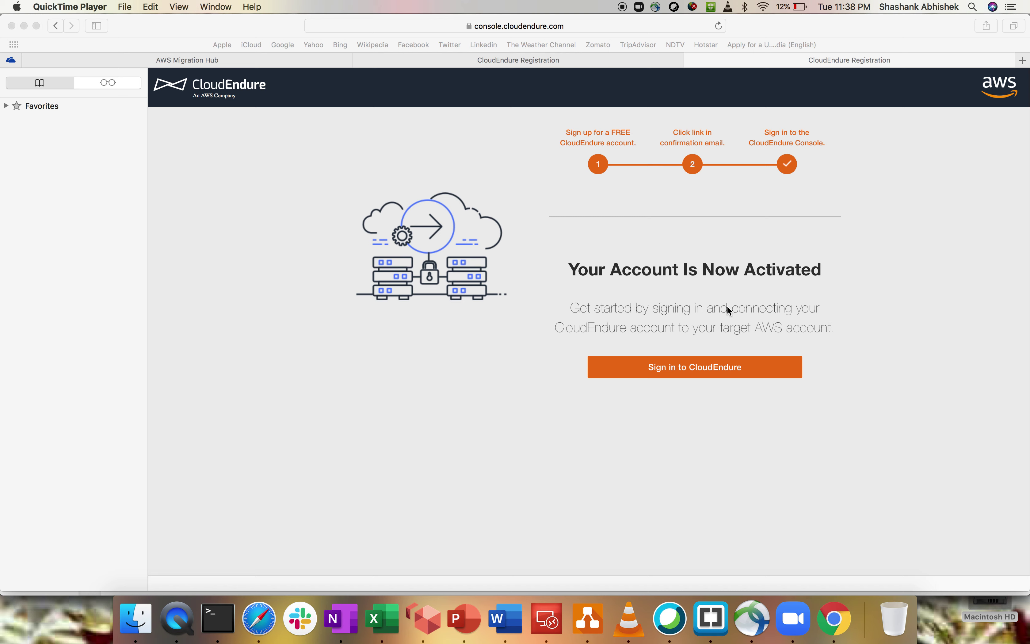
# Open the CloudEndure User Console sign-in form from the account activation page.
pyautogui.click(677, 365)
pyautogui.click(703, 367)
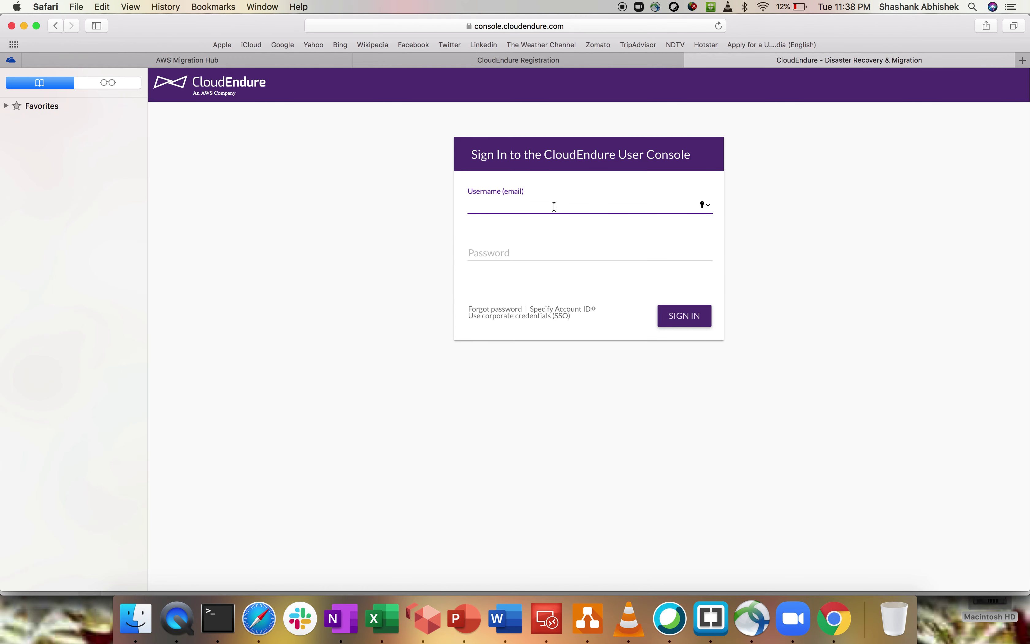
pyautogui.press('super+v')
pyautogui.press('super+a')
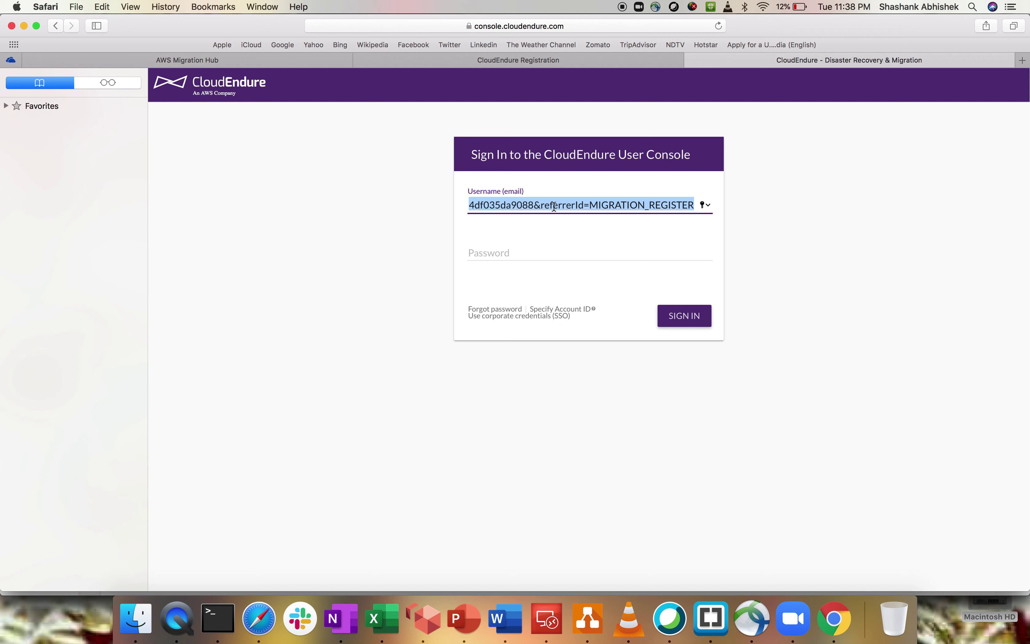
pyautogui.press('BackSpace')
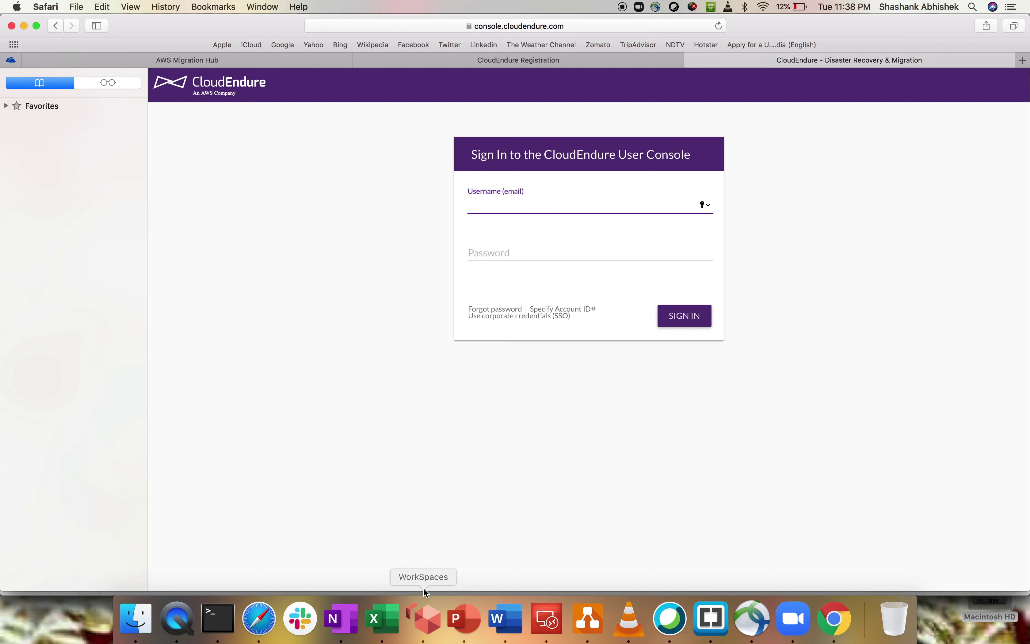
# Switch to Gmail in Chrome, copy the account's email address from the confirmation message, and paste it as the sign-in username in Safari.
pyautogui.click(835, 618)
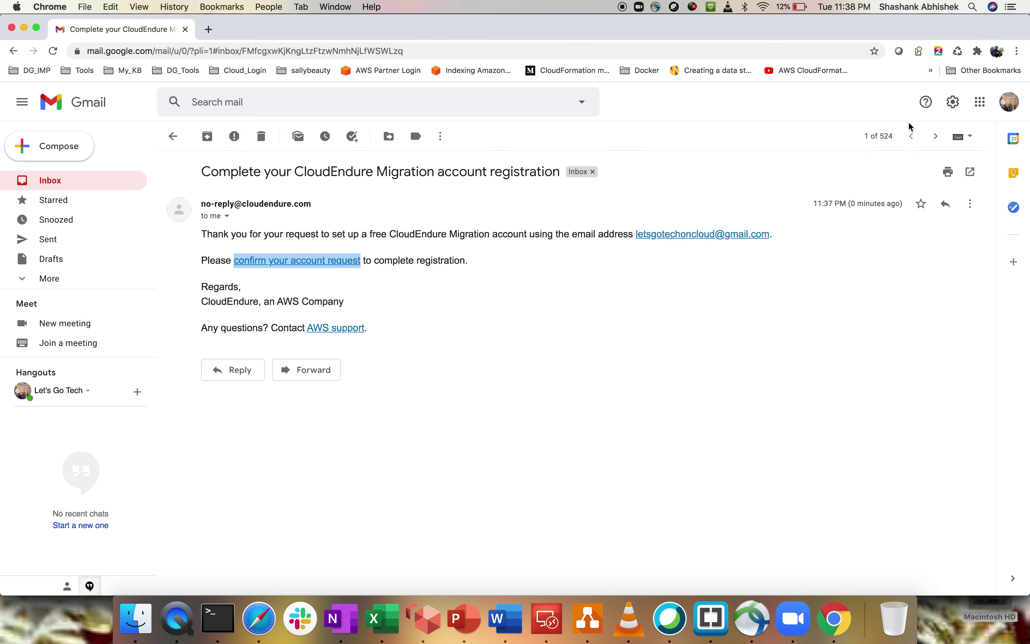
pyautogui.moveTo(775, 235); pyautogui.dragTo(637, 230)
pyautogui.press('super+c')
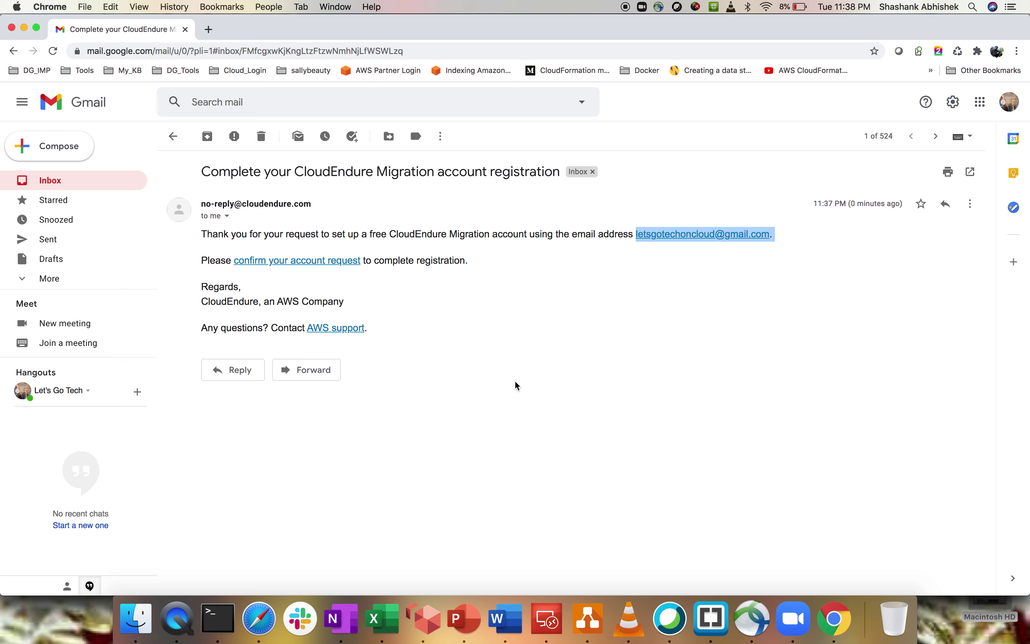
pyautogui.press('super+Tab')
pyautogui.press('super+v')
# Enter the account password, sign in to CloudEndure, and save the password in the browser.
pyautogui.click(484, 256)
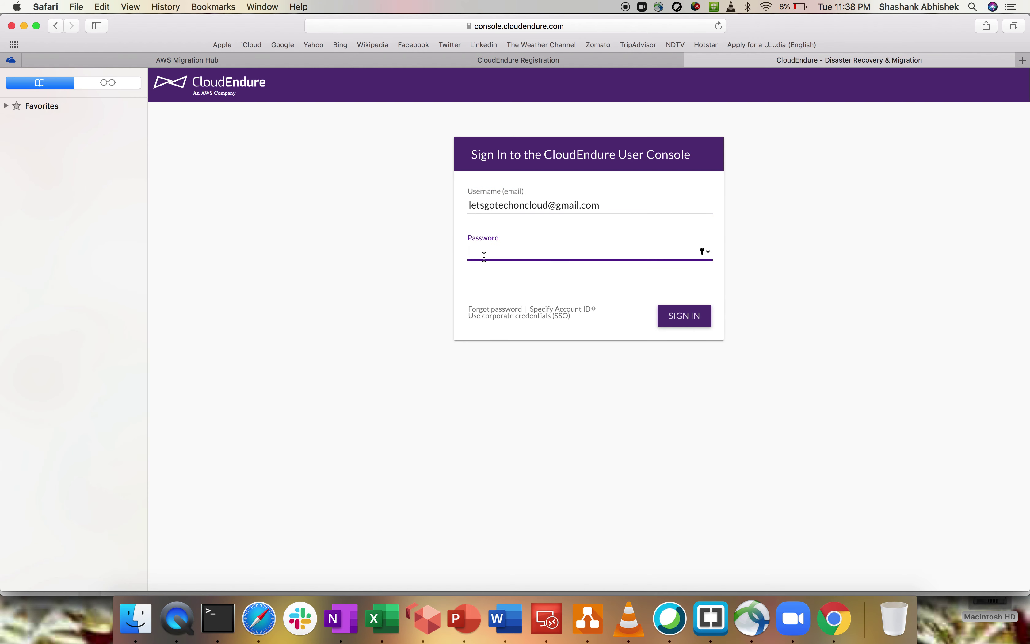
pyautogui.write('•••••••••••••')
pyautogui.click(697, 314)
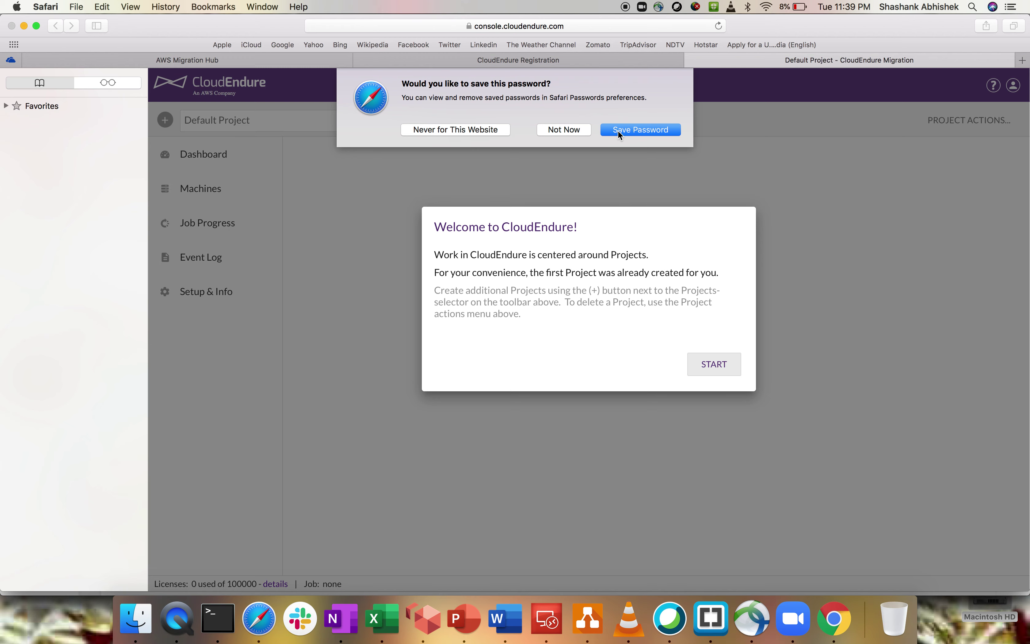
pyautogui.click(637, 130)
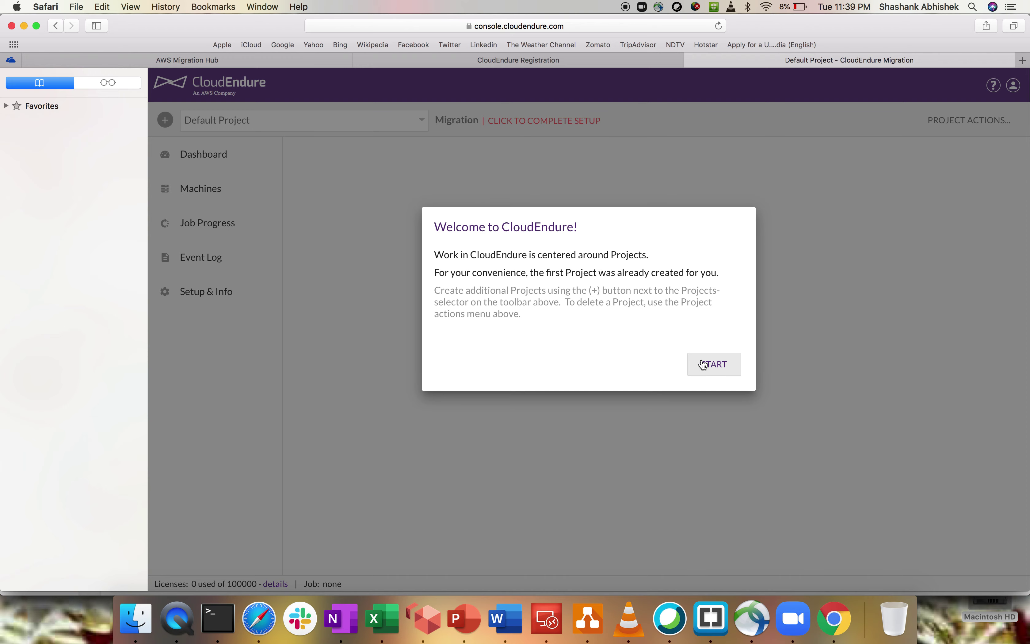
# Start the default project's setup and continue through the introductory messages to its AWS credentials settings.
pyautogui.click(721, 368)
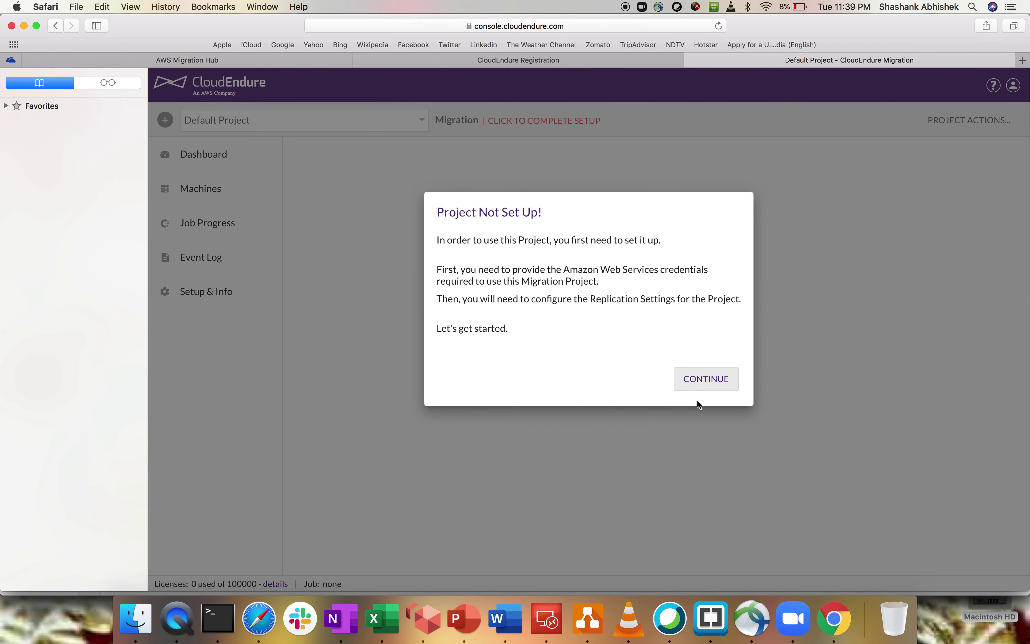
pyautogui.click(710, 386)
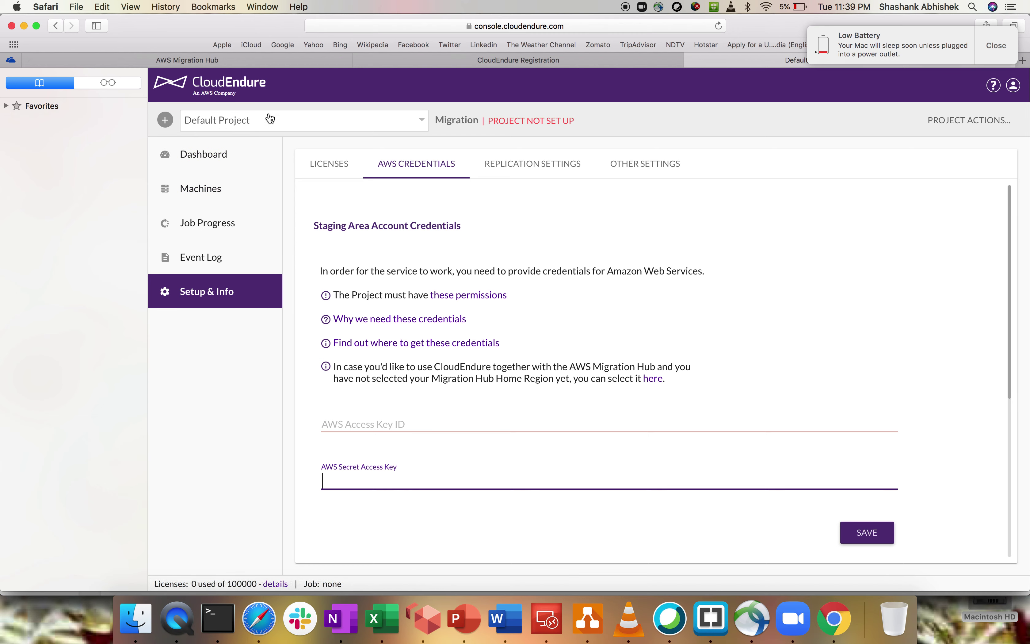
# Check the list of available projects and read the staging area account credentials requirements.
pyautogui.click(281, 125)
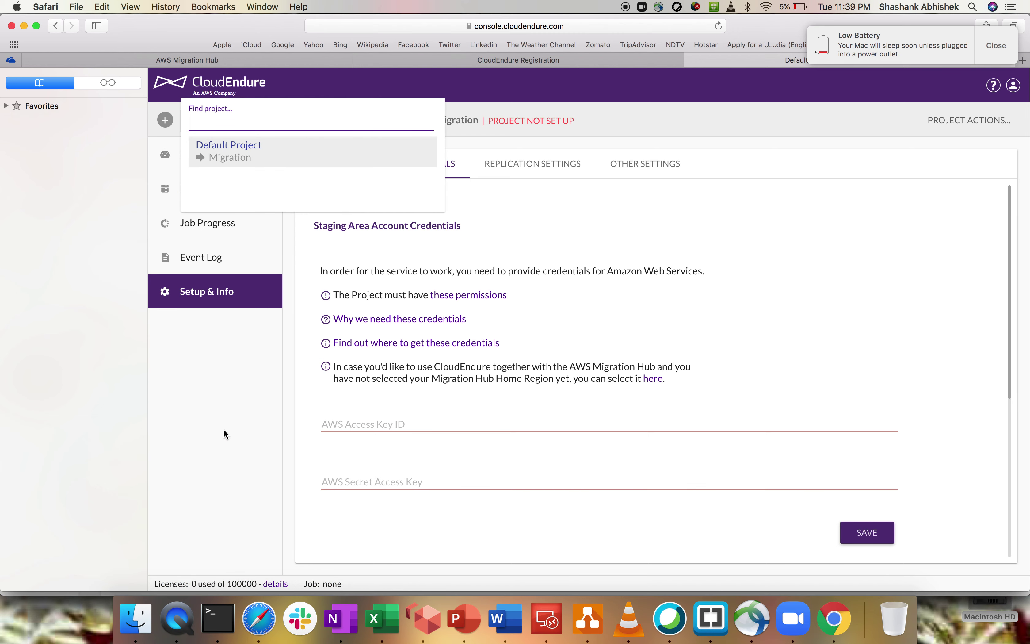
pyautogui.click(214, 389)
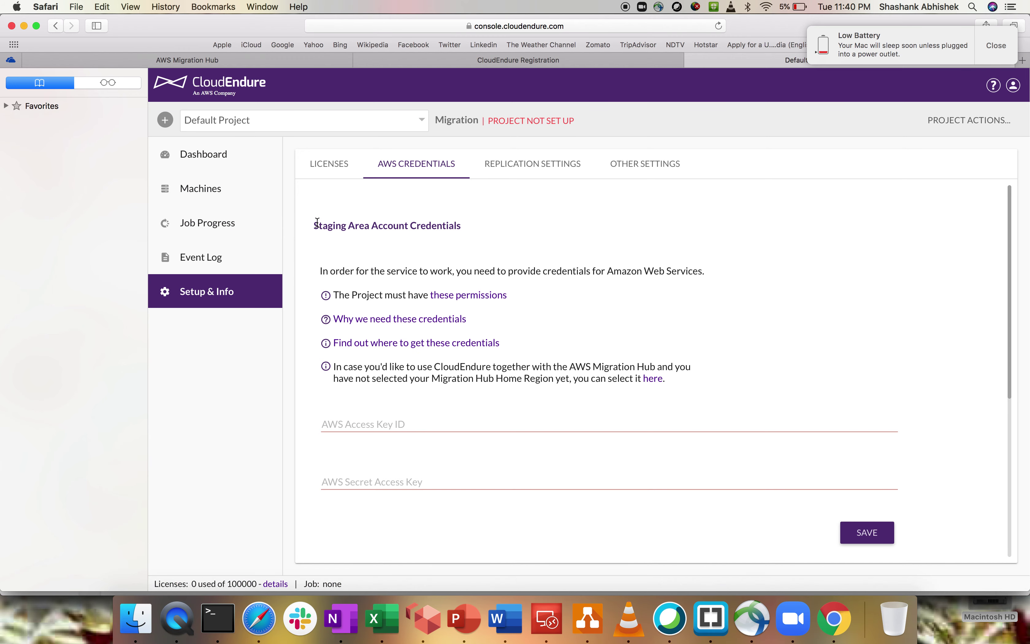
pyautogui.moveTo(319, 225); pyautogui.dragTo(440, 222)
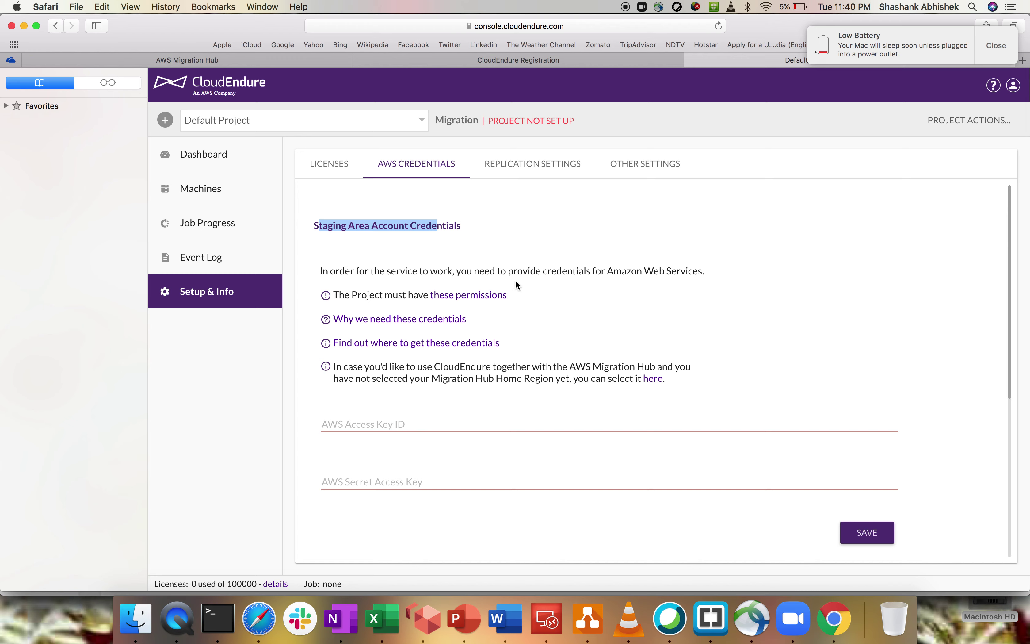
pyautogui.moveTo(497, 271); pyautogui.dragTo(689, 273)
pyautogui.click(689, 273)
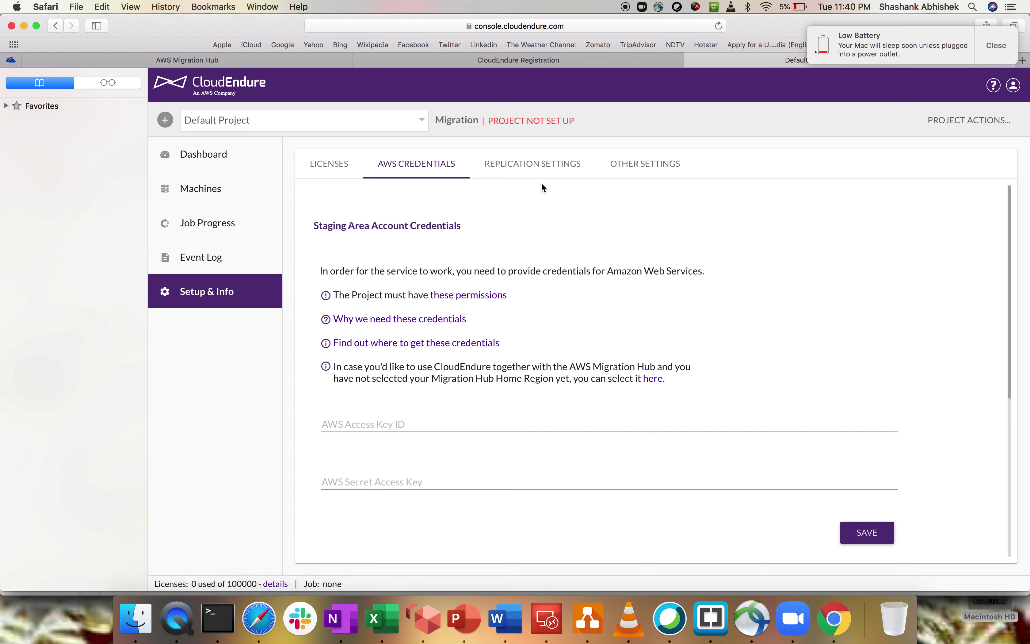
# Review the project's replication settings and license details, and return to its AWS credentials.
pyautogui.click(534, 171)
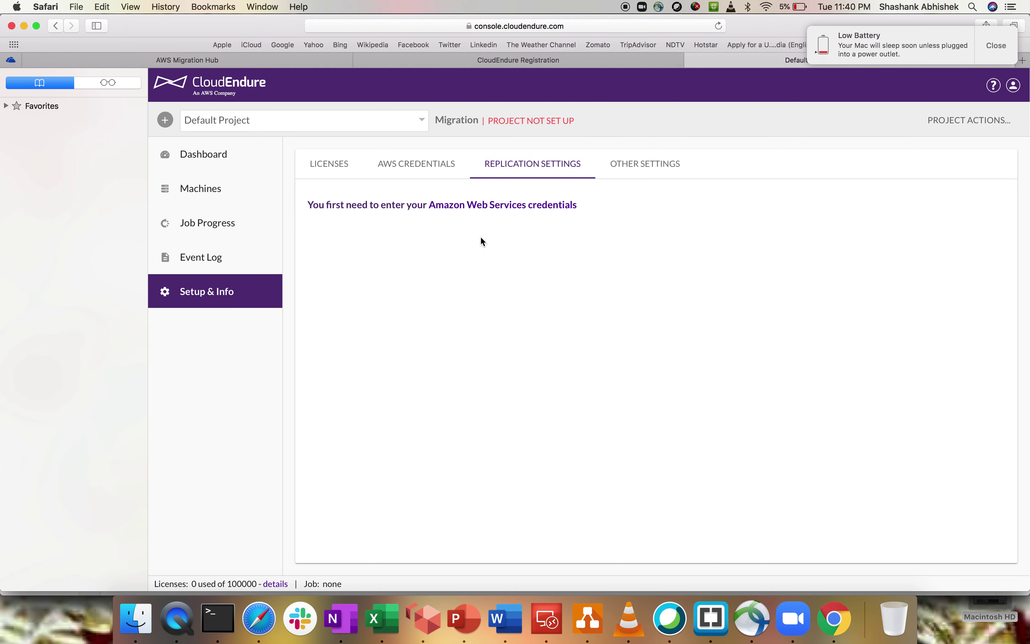
pyautogui.click(419, 164)
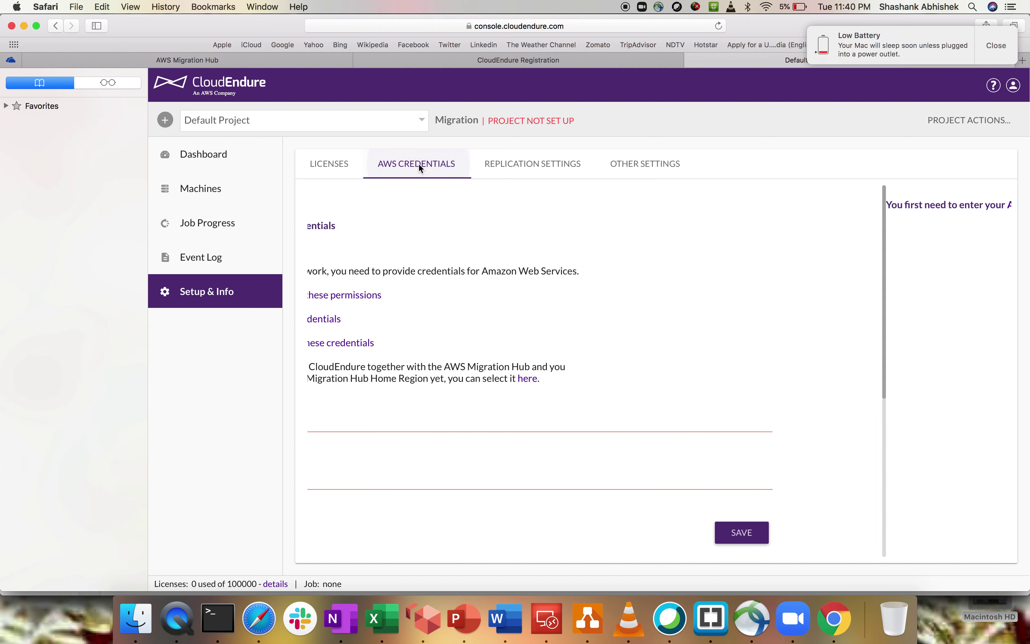
pyautogui.click(328, 165)
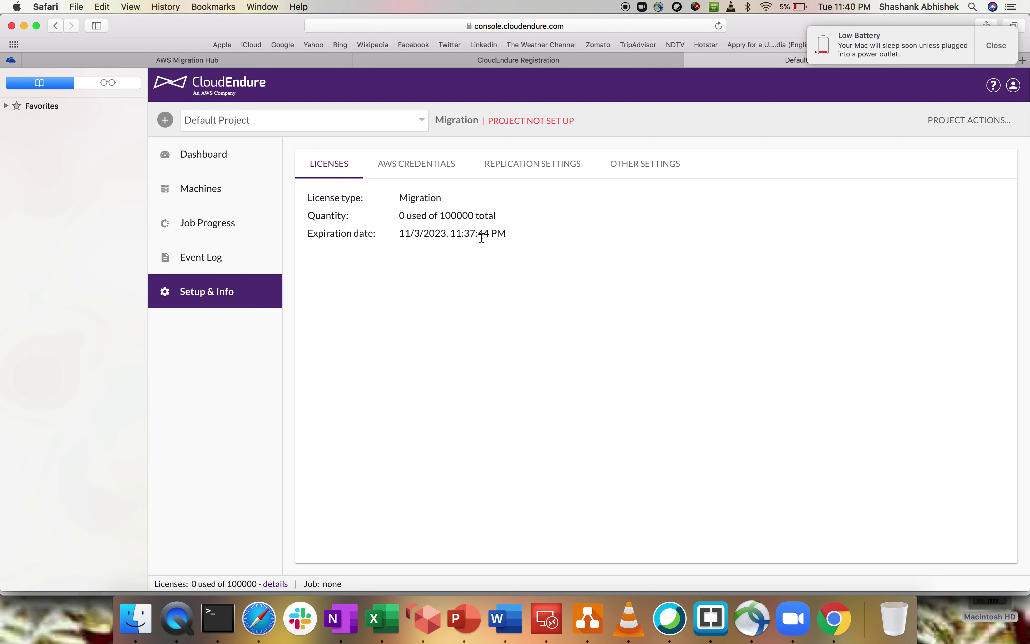
pyautogui.click(426, 164)
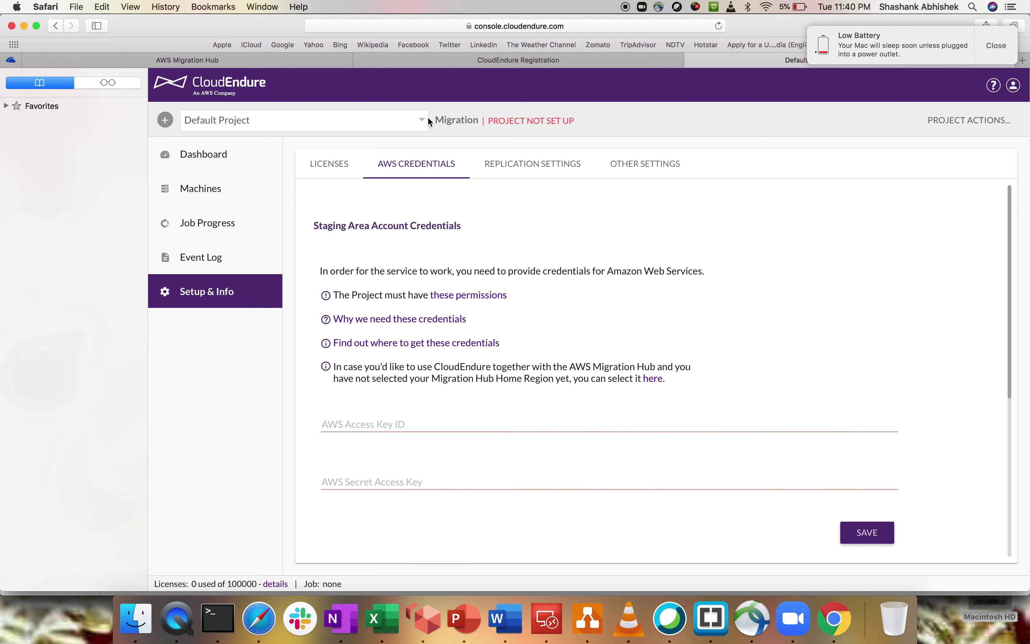
# Search the AWS services for IAM, open it in a new browser tab, and dismiss the low battery notification.
pyautogui.click(233, 63)
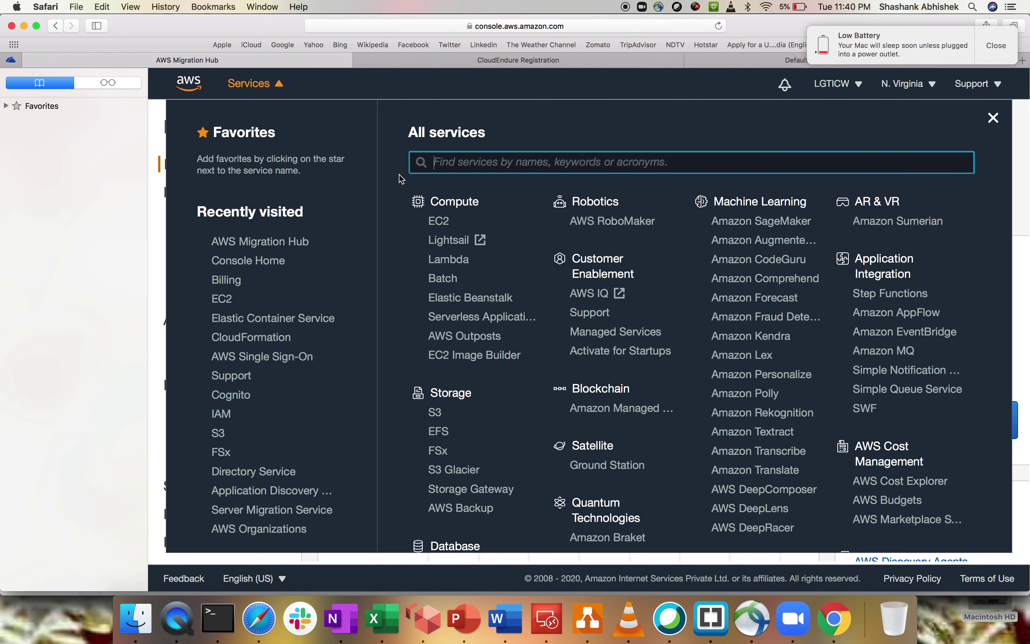
pyautogui.click(257, 86)
pyautogui.write('IAM')
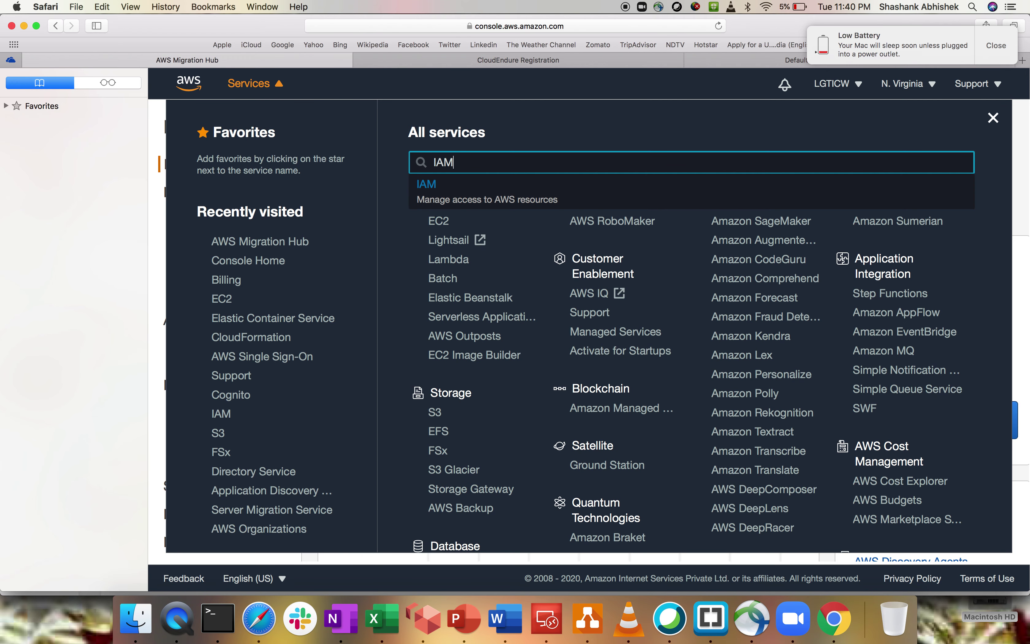
pyautogui.click(487, 196)
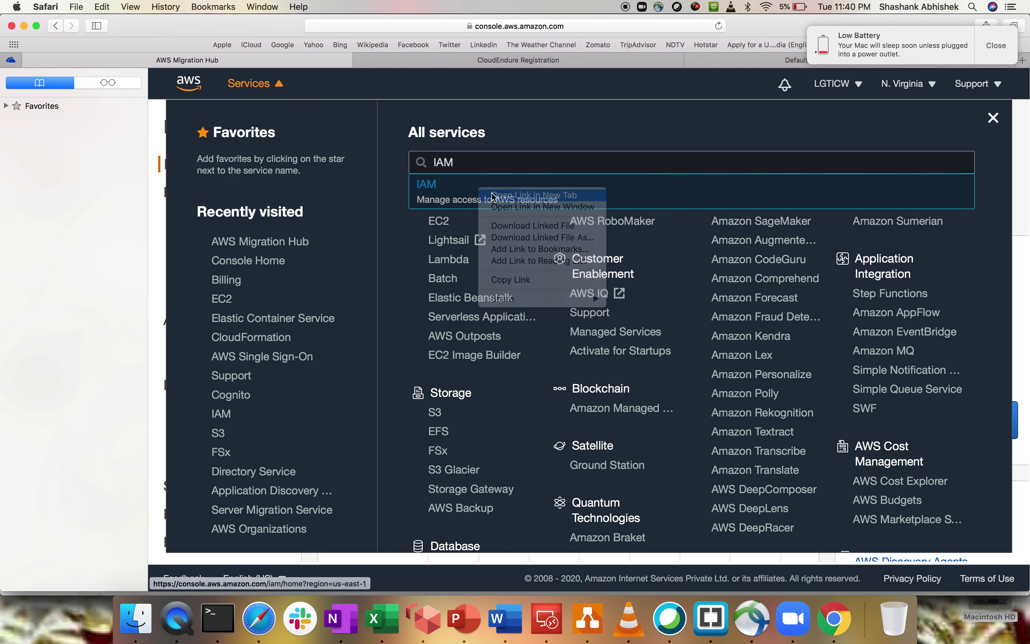
pyautogui.click(687, 63)
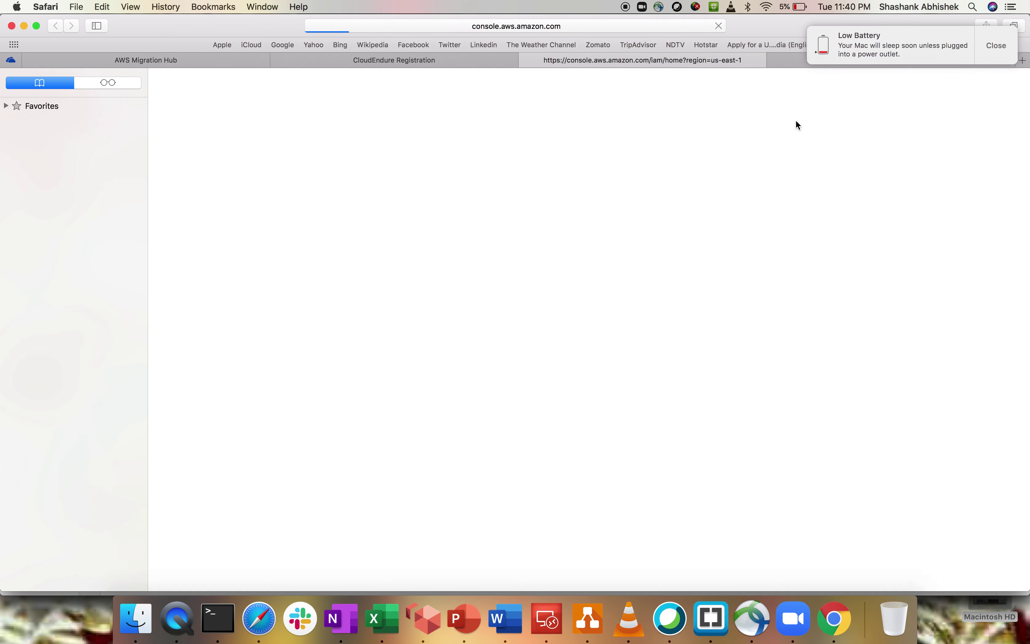
pyautogui.click(994, 44)
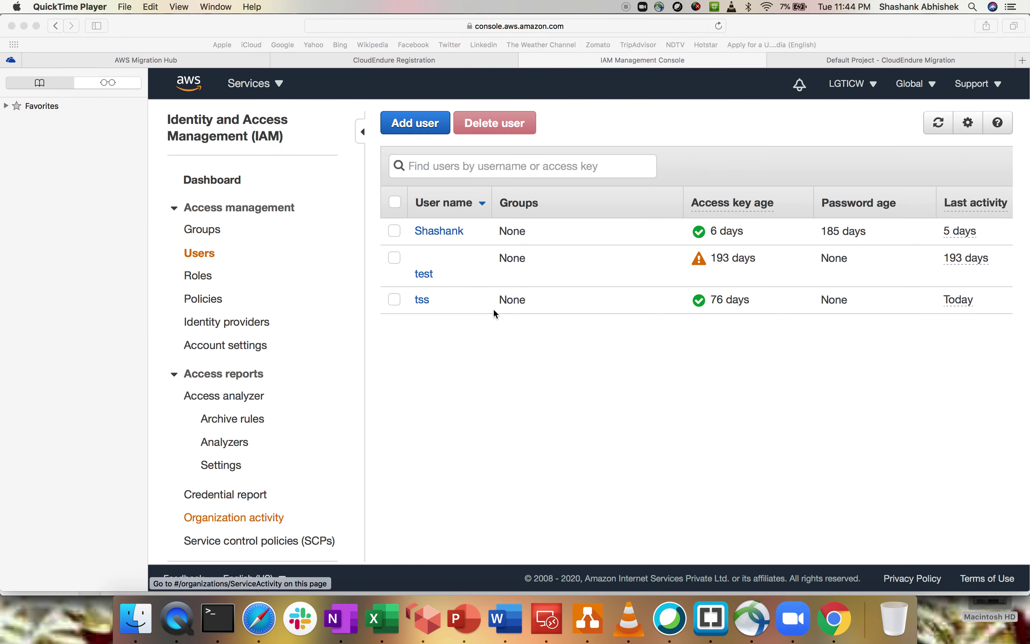
# Open the security credentials of the first user in the IAM list and delete the existing access key.
pyautogui.click(440, 232)
pyautogui.click(443, 236)
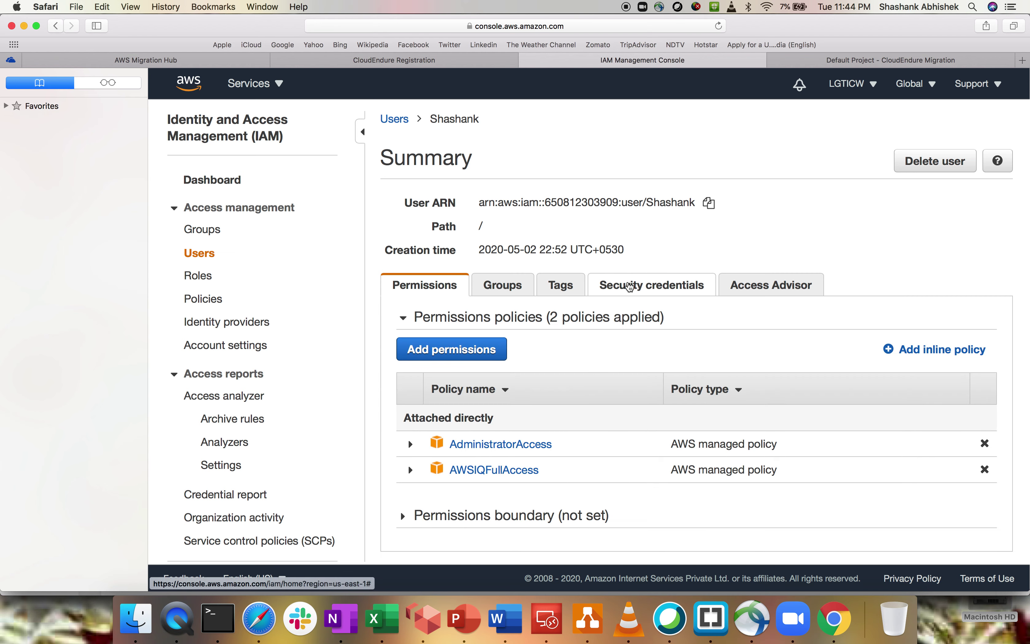
pyautogui.click(651, 285)
pyautogui.scroll(-5, 617, 438)
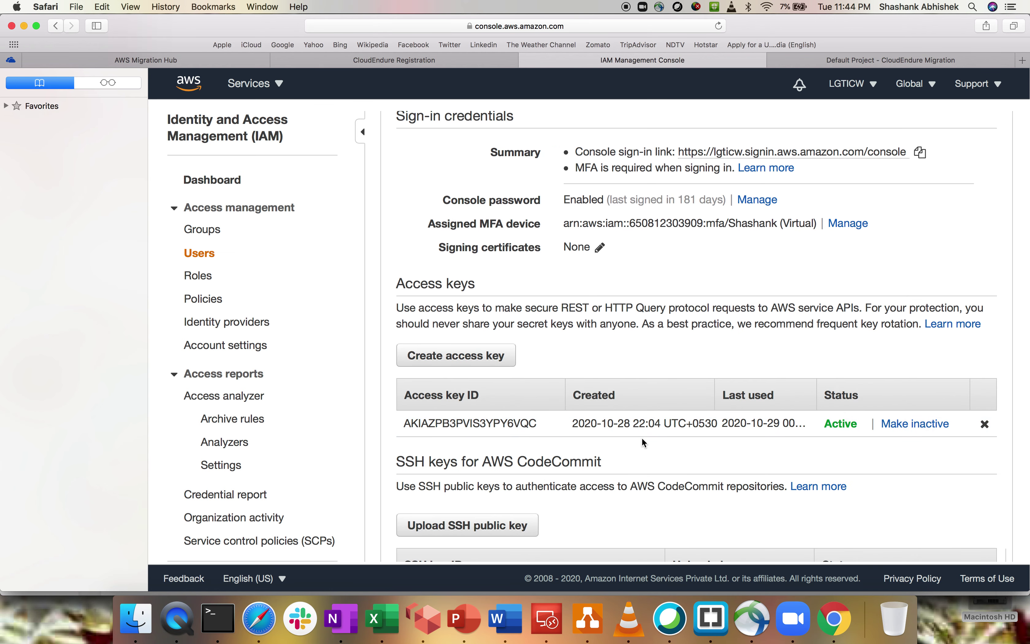
pyautogui.click(984, 424)
pyautogui.click(770, 261)
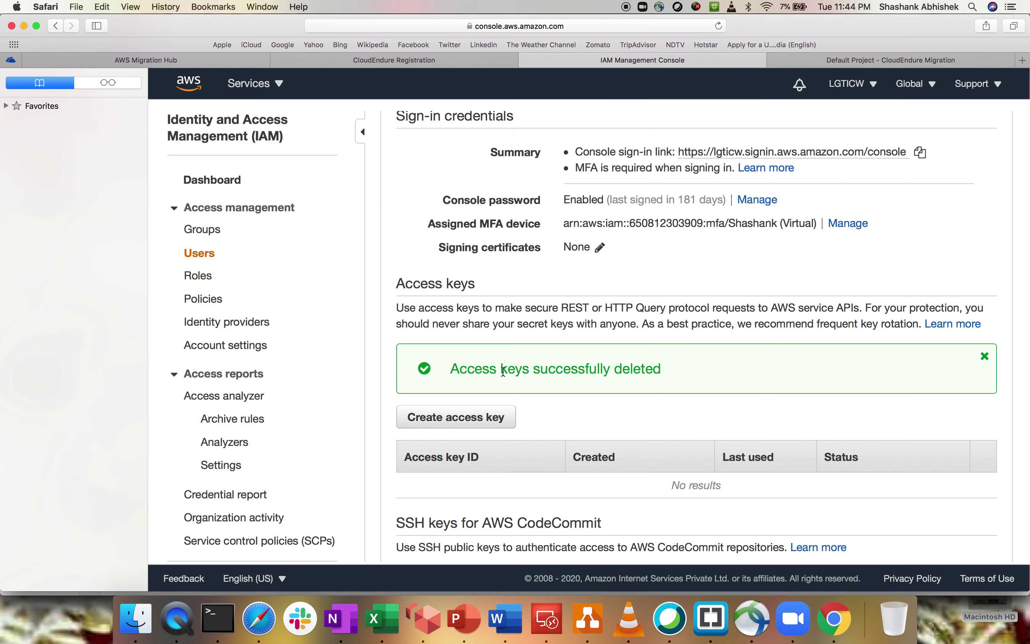
# Create a new access key for the IAM user and copy its access key ID.
pyautogui.click(460, 420)
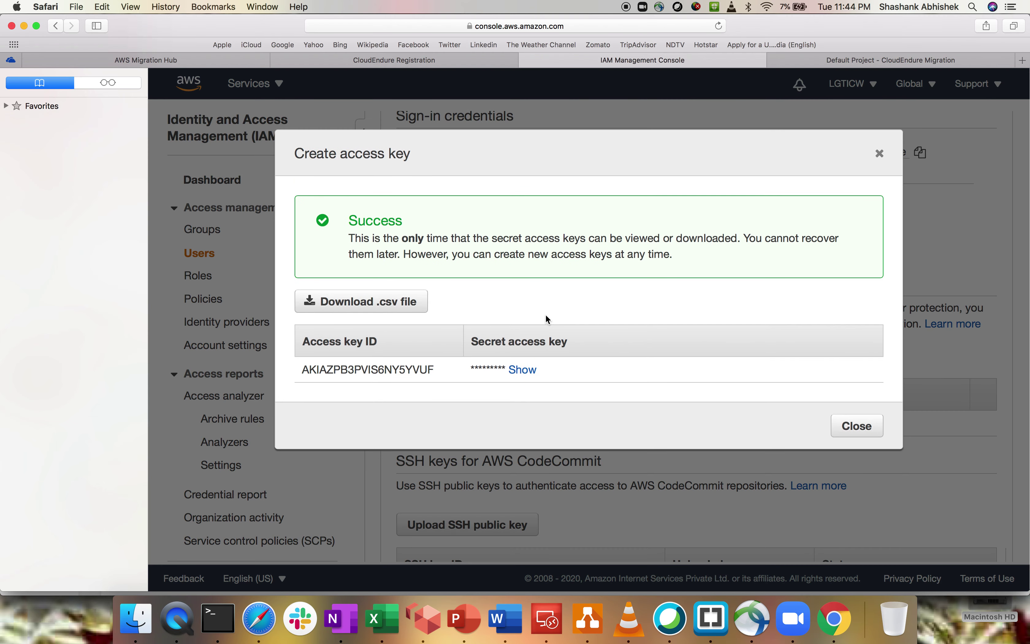
pyautogui.doubleClick(368, 369)
pyautogui.press('super+c')
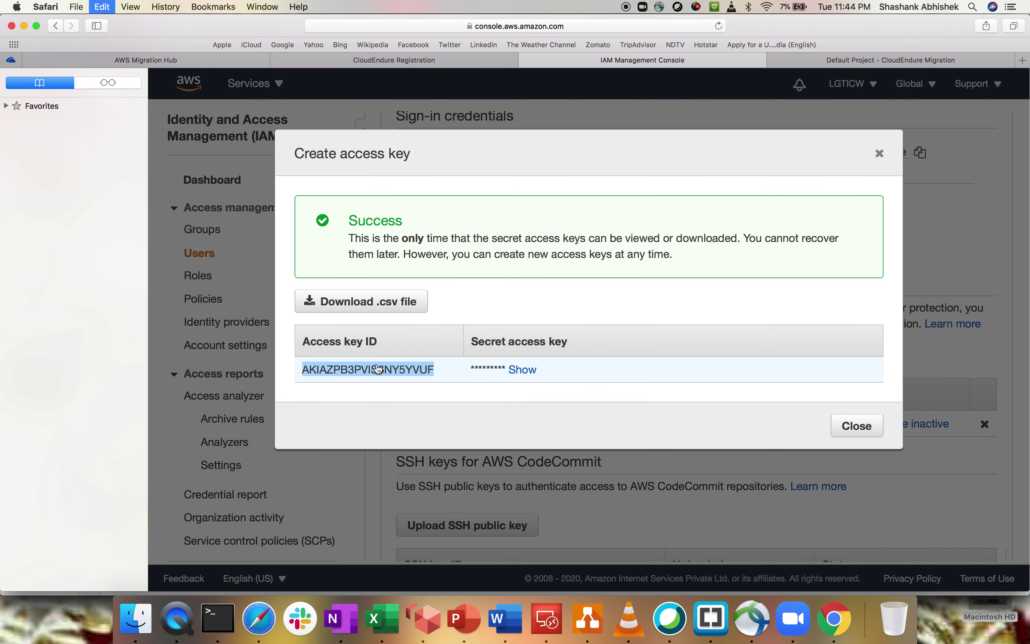
# Return to the CloudEndure default project and paste the copied key ID into the AWS Access Key ID field.
pyautogui.click(341, 60)
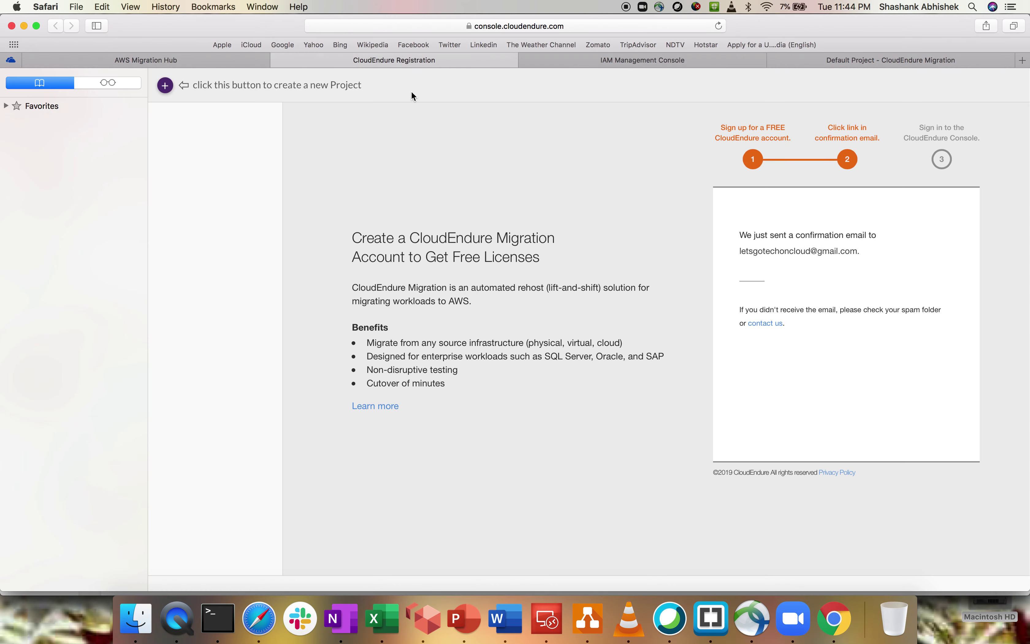
pyautogui.click(173, 61)
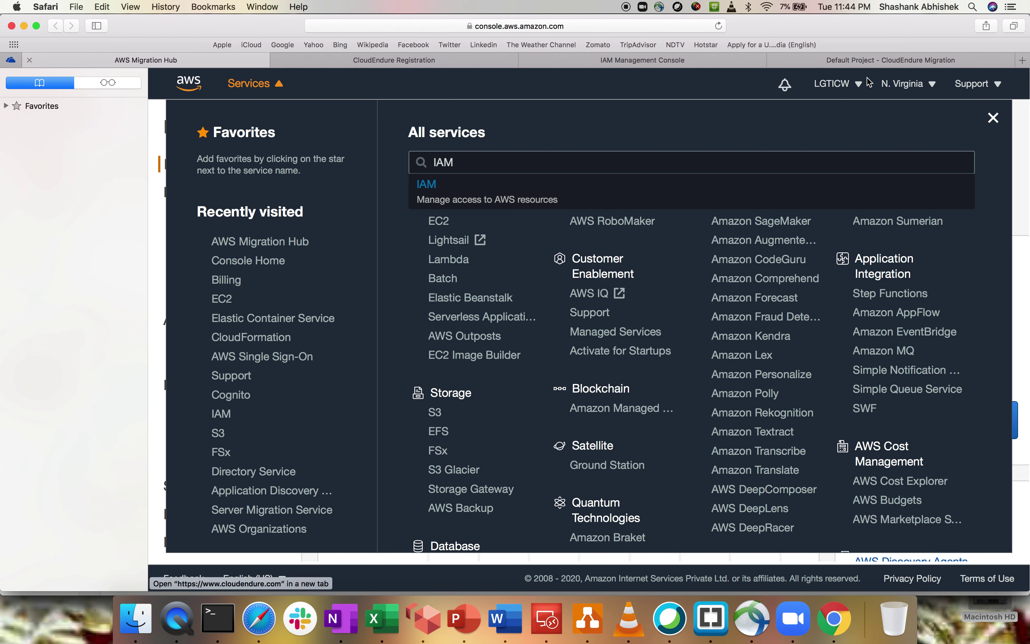
pyautogui.click(865, 61)
pyautogui.click(400, 424)
pyautogui.press('super+v')
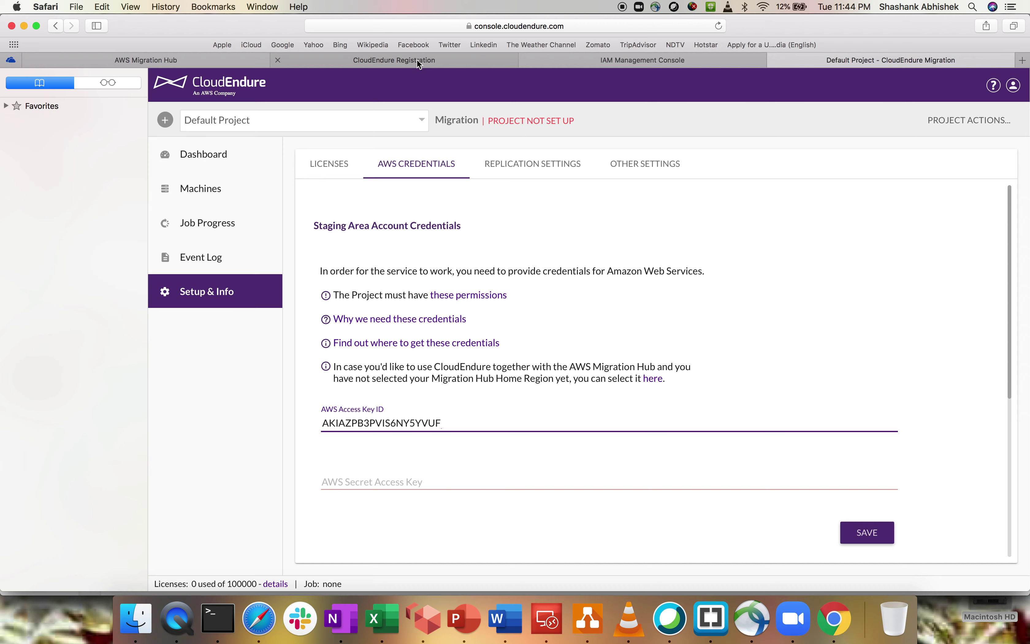
# Copy the new secret access key from IAM into CloudEndure's AWS Secret Access Key field and save the credentials.
pyautogui.click(647, 63)
pyautogui.doubleClick(522, 368)
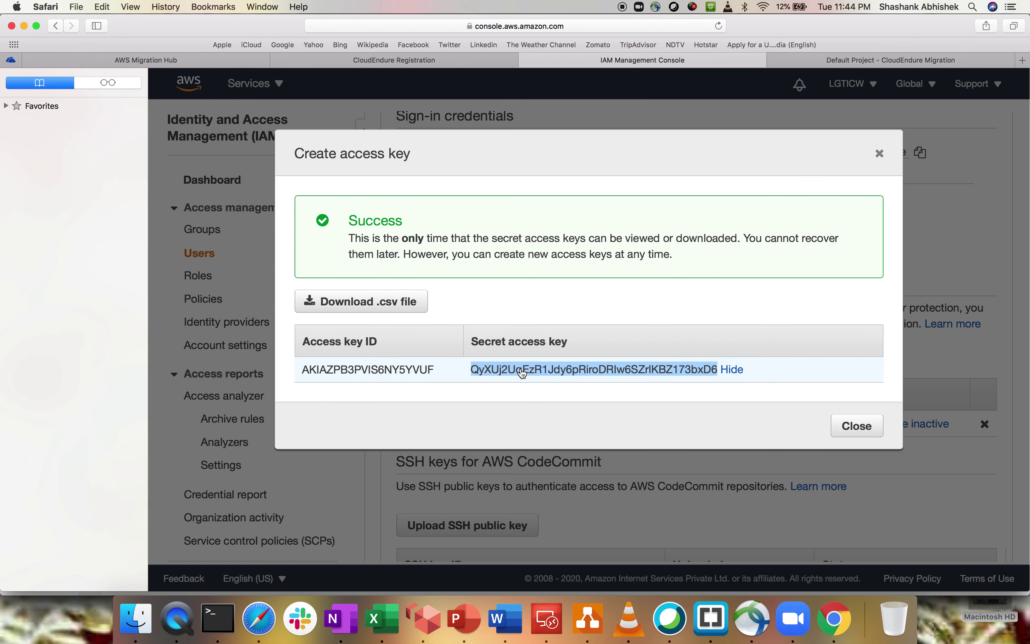
pyautogui.click(886, 62)
pyautogui.click(462, 477)
pyautogui.press('super+v')
pyautogui.click(864, 531)
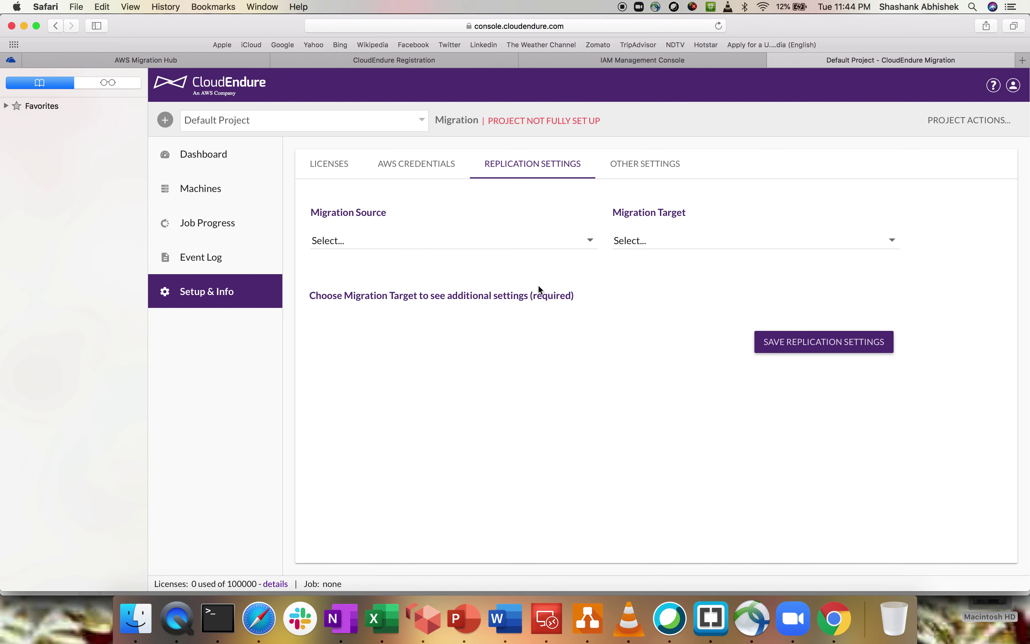
# Set the migration source to Other Infrastructure after checking the other sources offered.
pyautogui.click(358, 244)
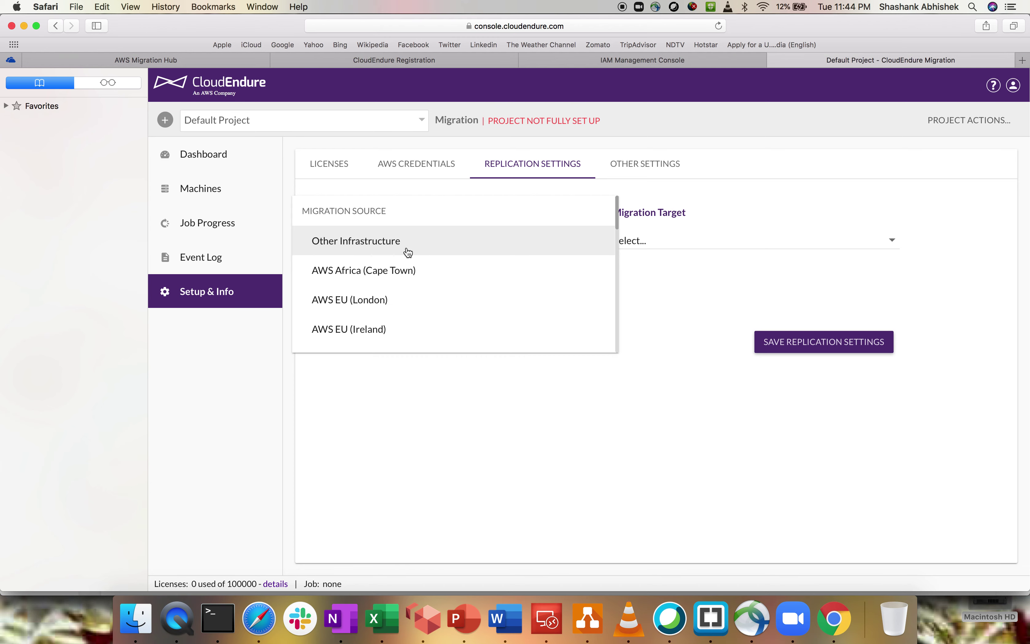
pyautogui.scroll(-3, 399, 299)
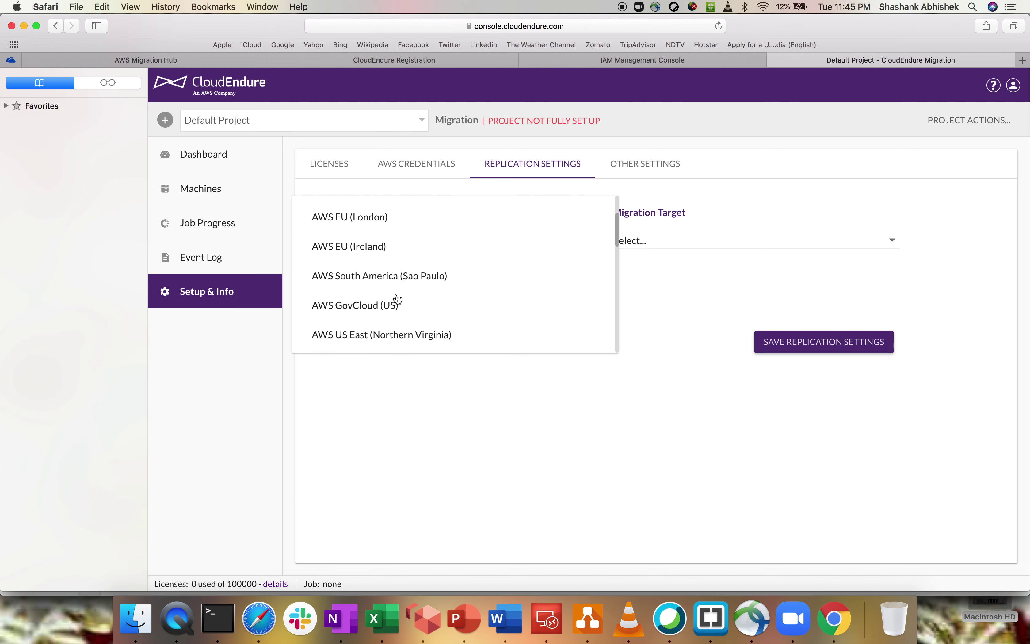
pyautogui.scroll(3, 398, 300)
pyautogui.click(364, 240)
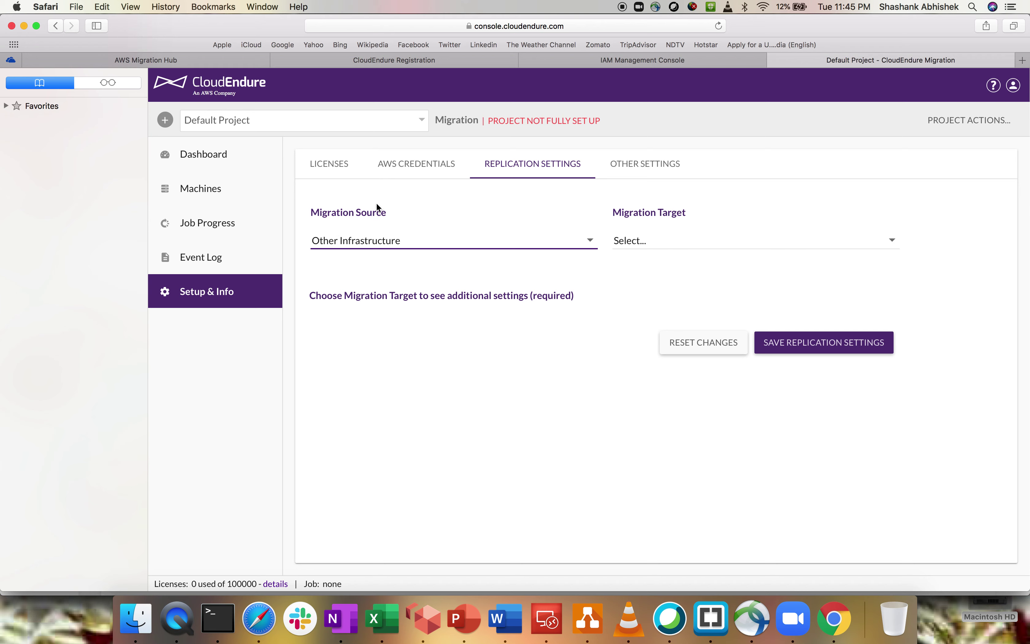
pyautogui.click(404, 238)
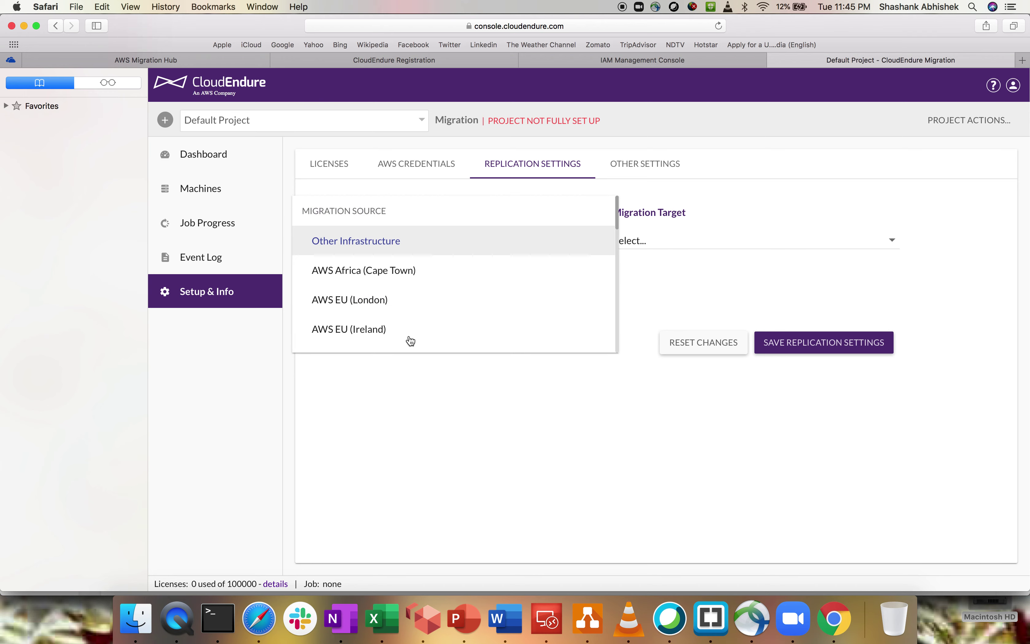
pyautogui.scroll(-5, 409, 339)
pyautogui.scroll(-3, 410, 337)
pyautogui.scroll(10, 407, 335)
pyautogui.click(355, 242)
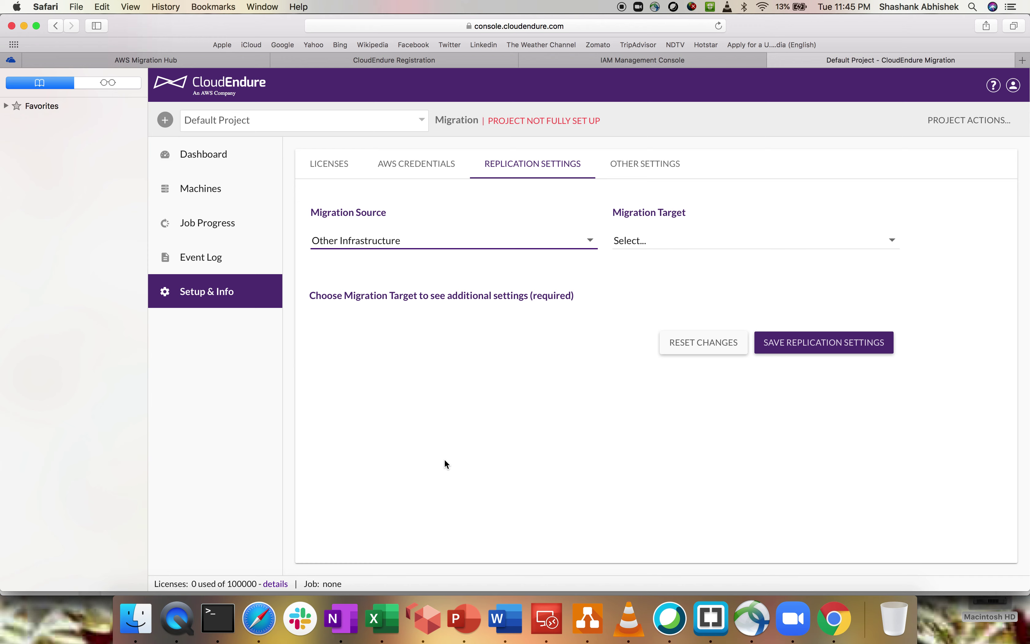
# Set the migration target to AWS US East (Northern Virginia).
pyautogui.click(667, 241)
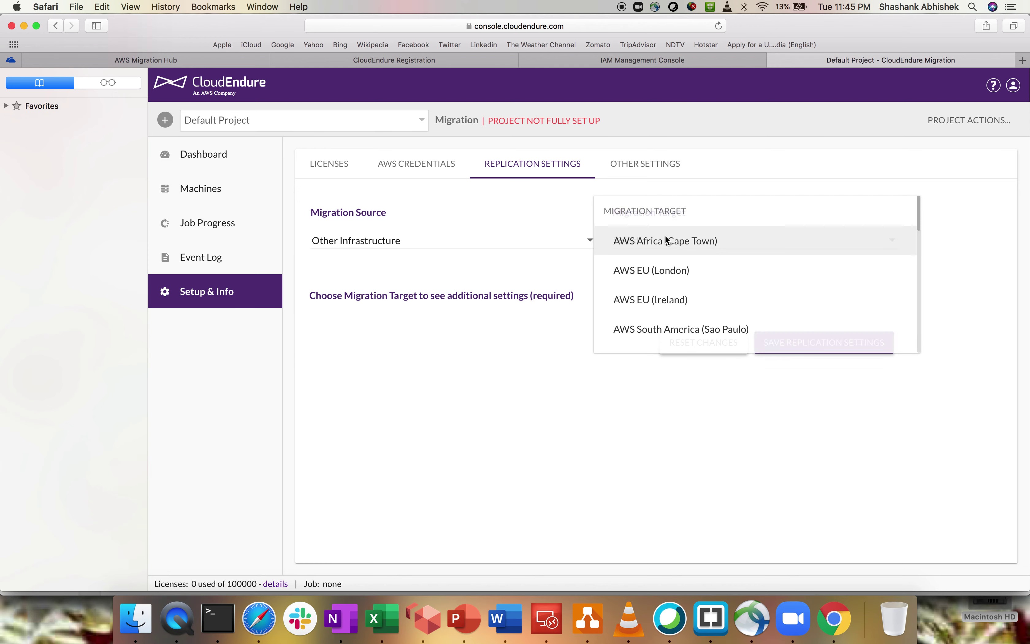
pyautogui.scroll(-3, 672, 302)
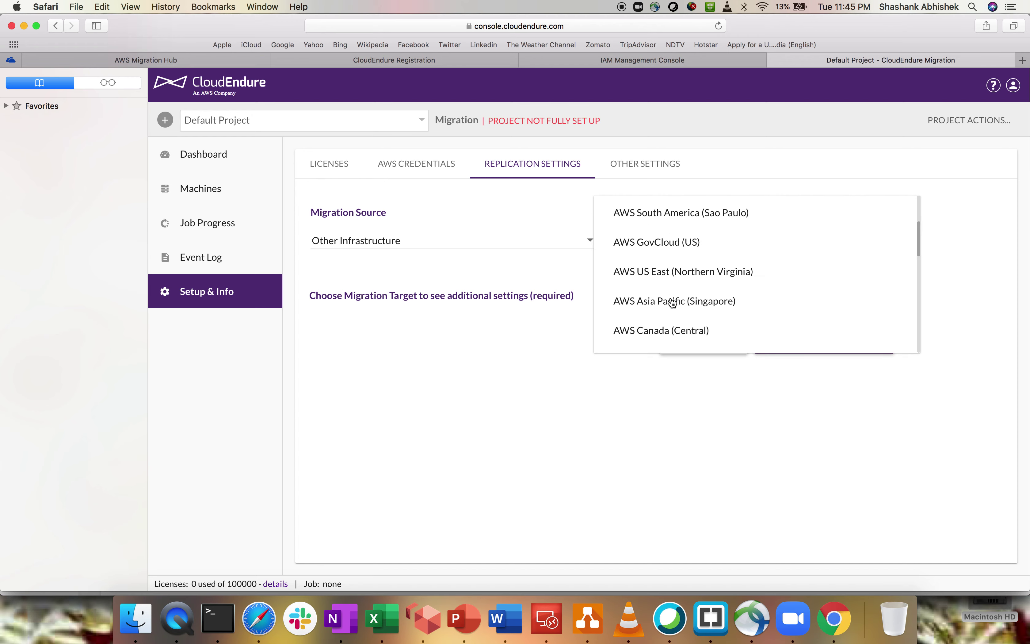
pyautogui.click(655, 272)
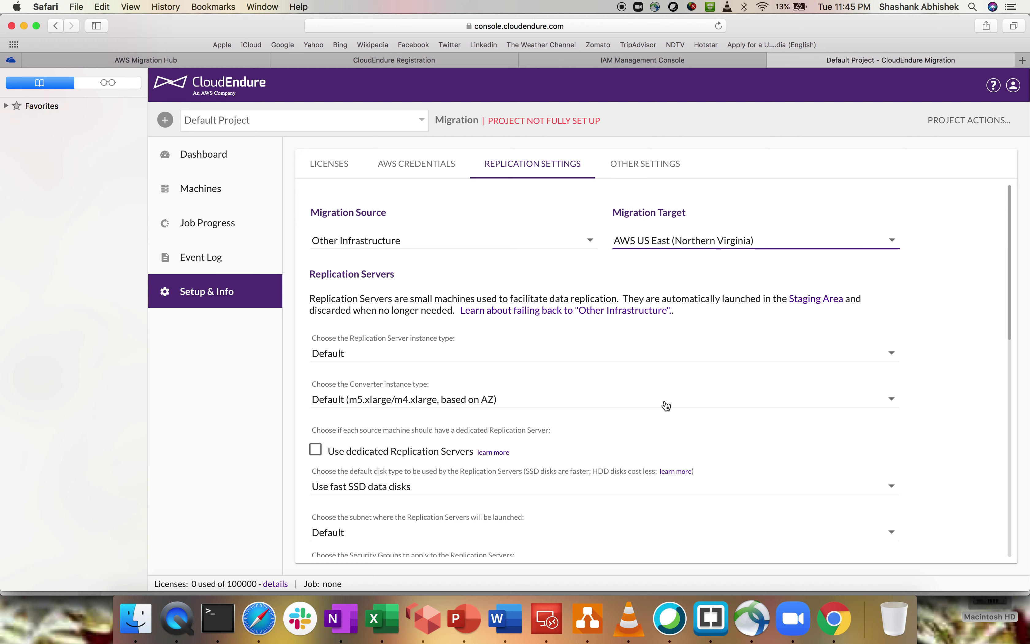
# Set the Replication Server instance type to t3.micro.
pyautogui.scroll(-3, 665, 404)
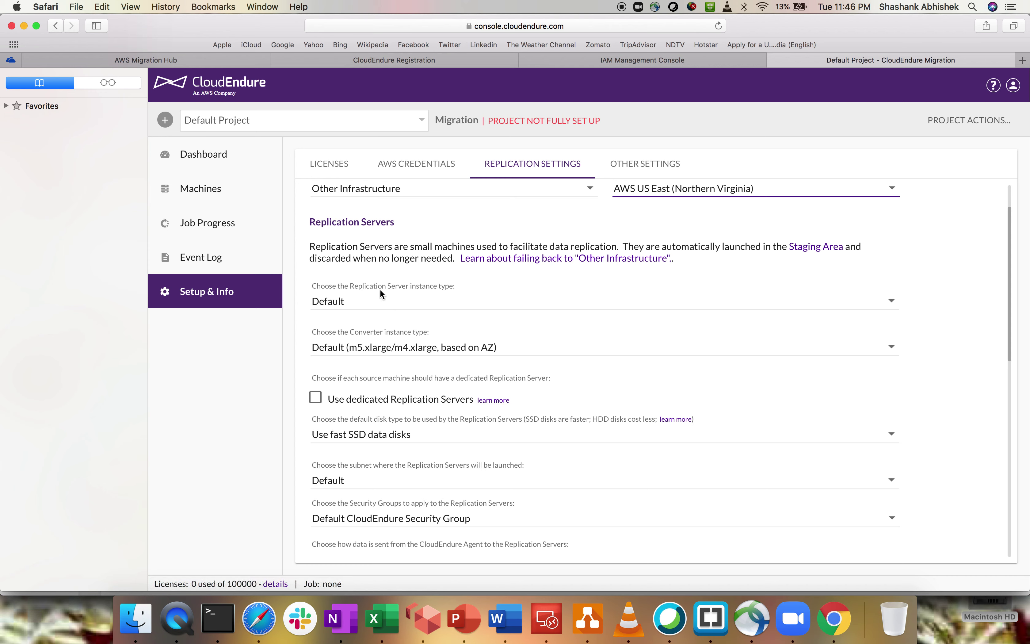
pyautogui.click(437, 299)
pyautogui.scroll(-10, 363, 342)
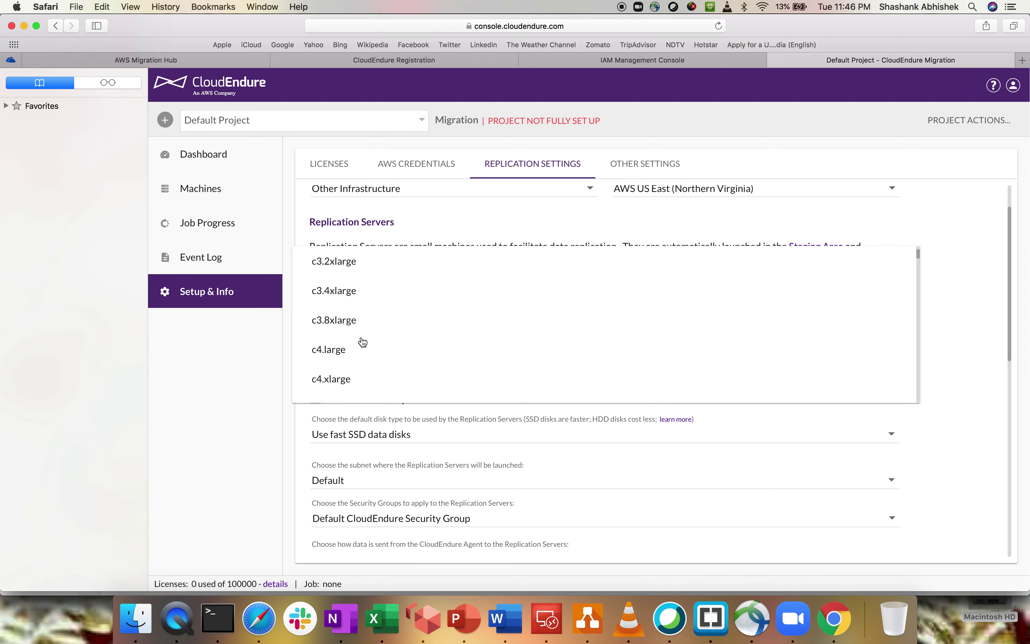
pyautogui.scroll(-15, 362, 343)
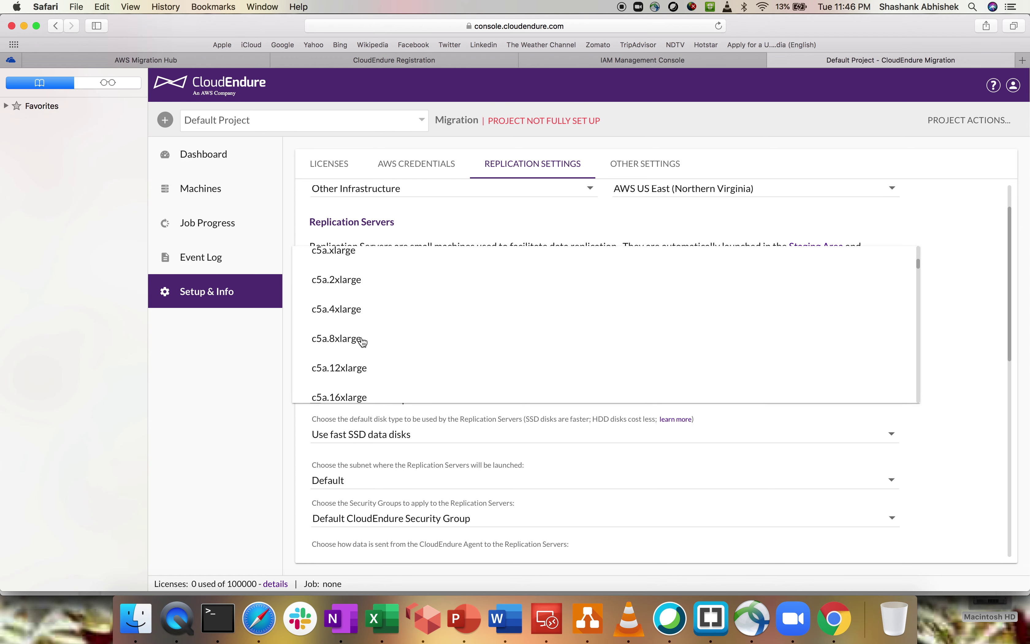
pyautogui.scroll(-8, 363, 343)
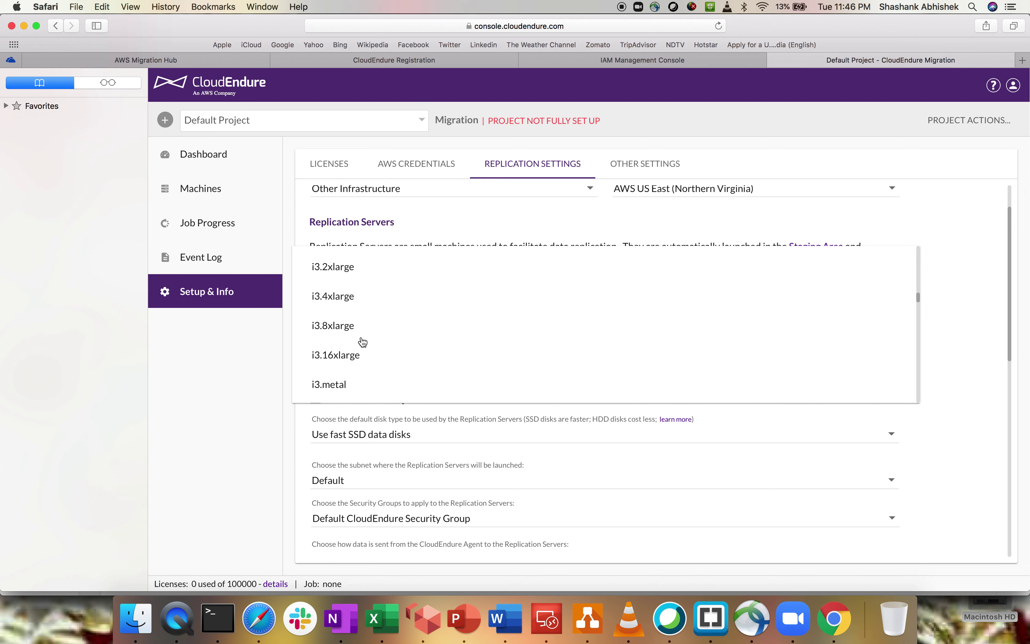
pyautogui.scroll(-12, 363, 343)
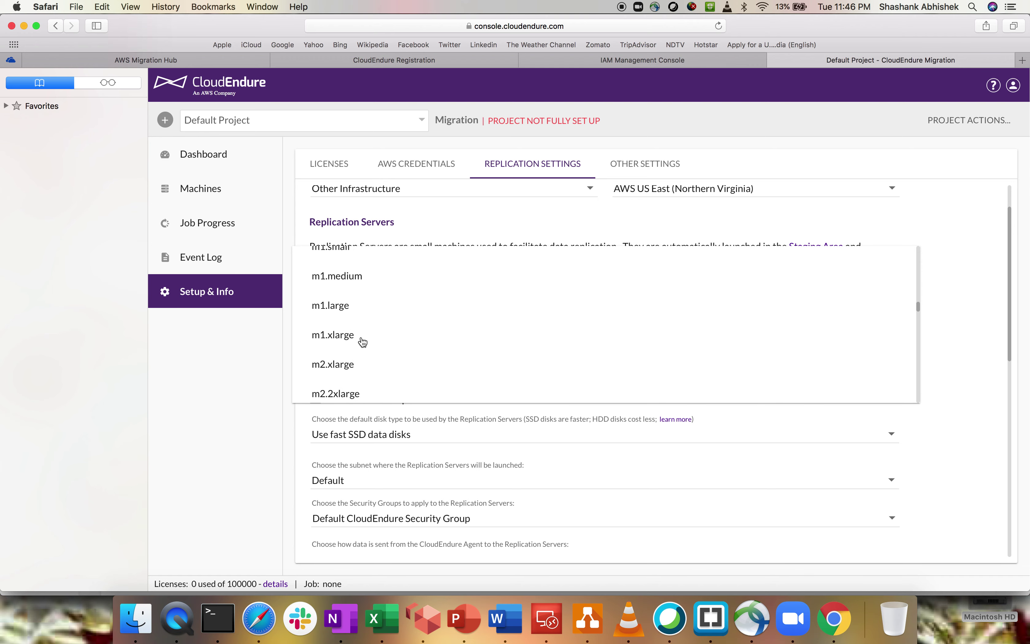
pyautogui.scroll(-12, 362, 343)
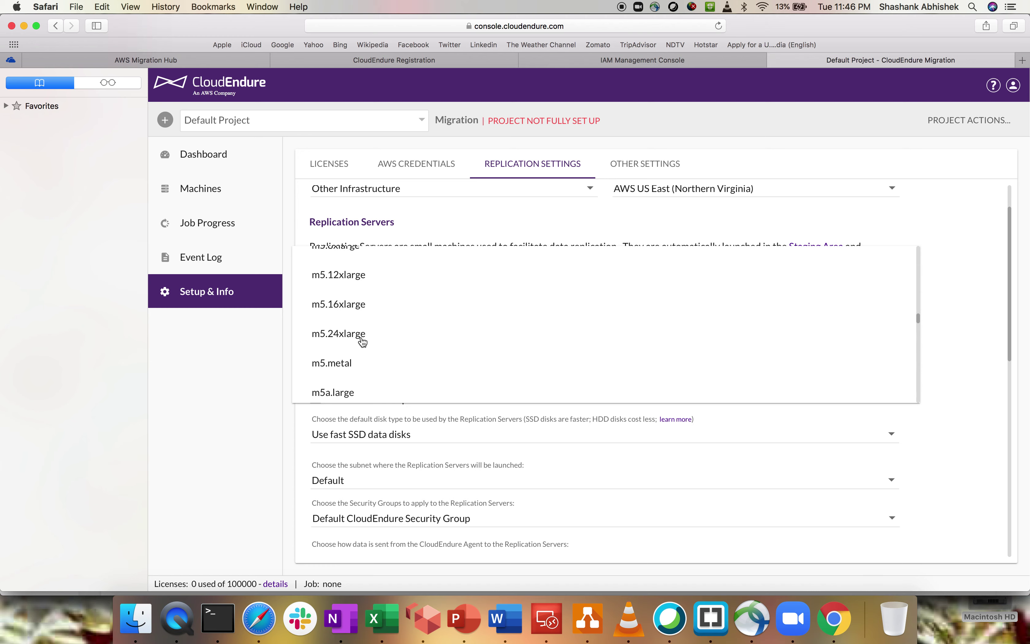
pyautogui.scroll(-12, 362, 343)
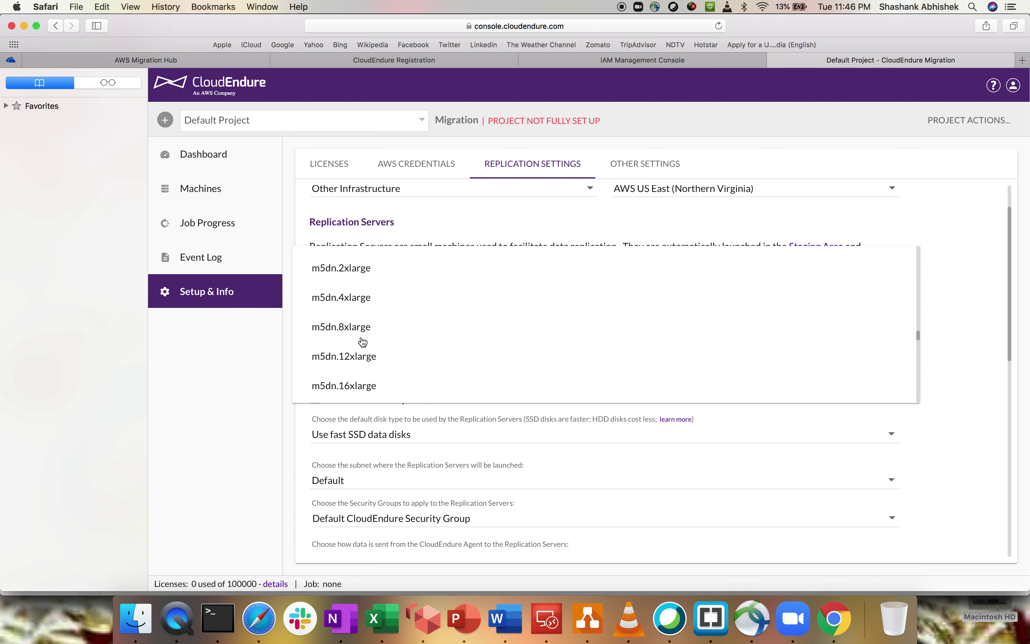
pyautogui.scroll(-12, 362, 343)
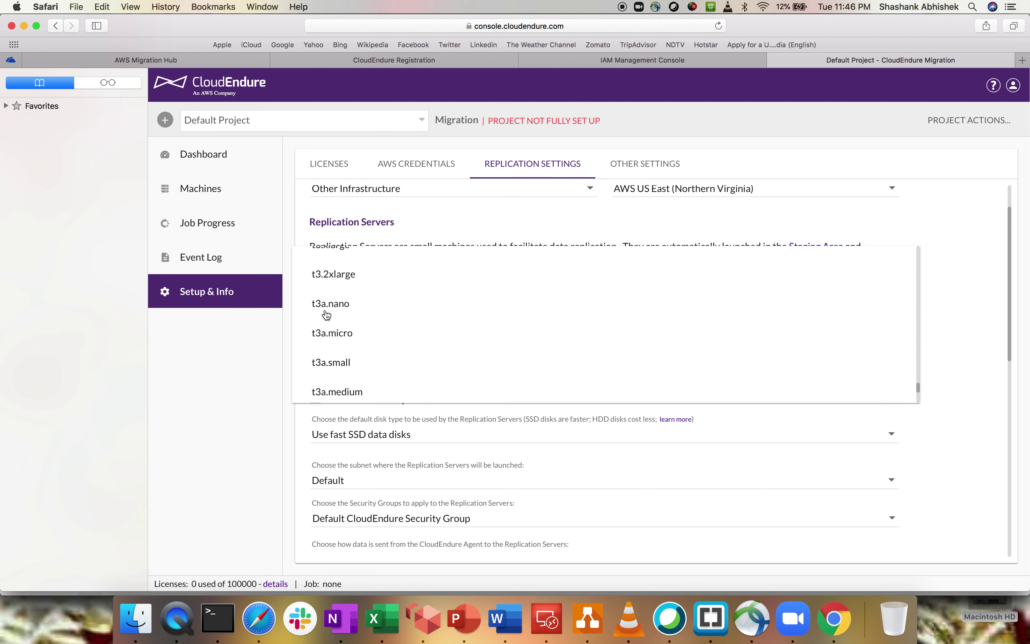
pyautogui.scroll(2, 346, 315)
pyautogui.scroll(4, 346, 315)
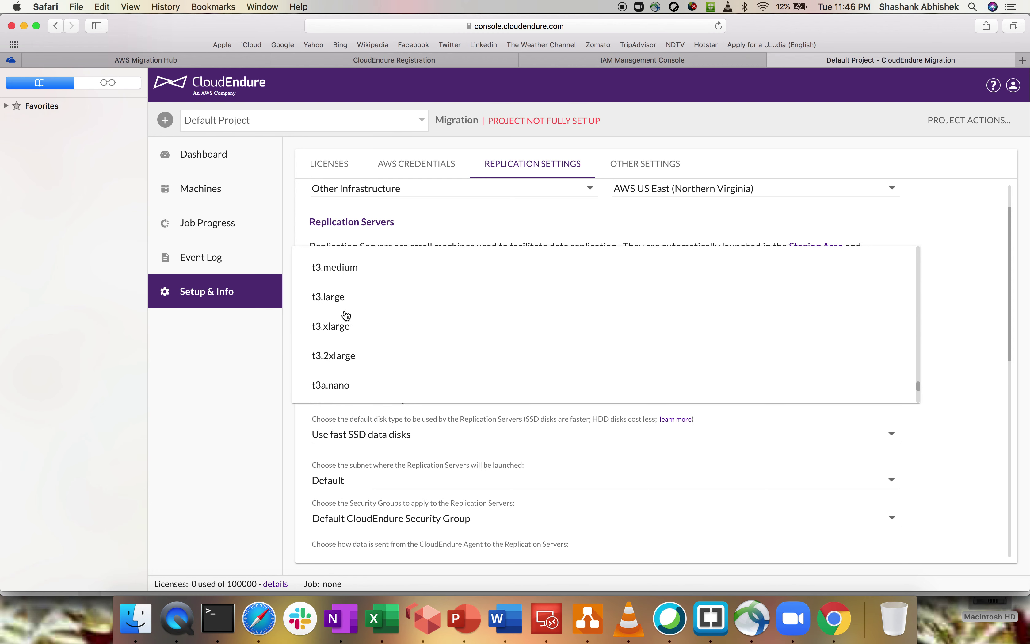
pyautogui.click(342, 295)
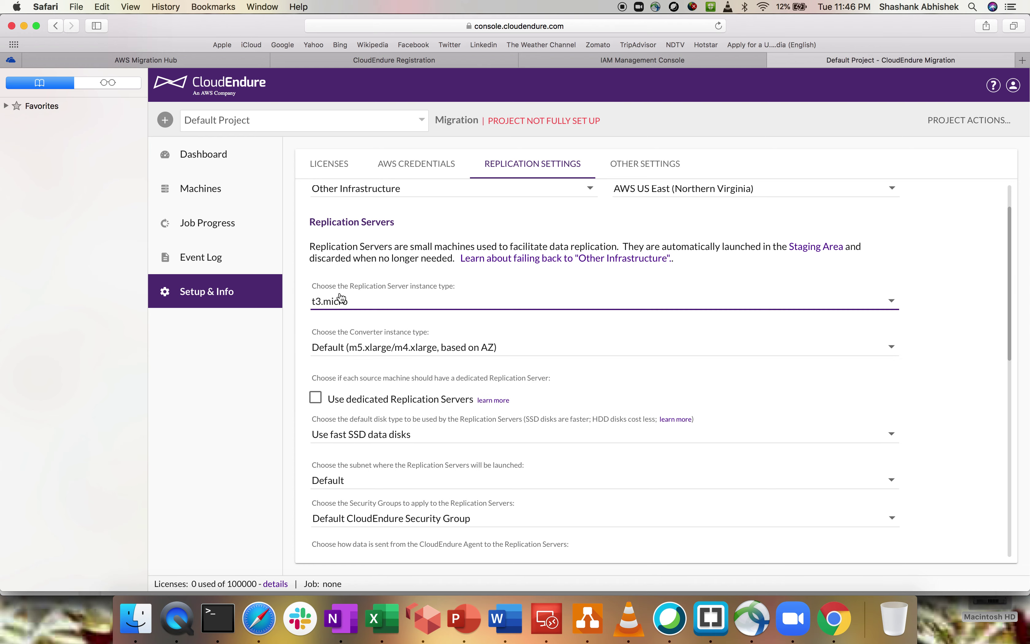
# Change the Replication Server instance type to t2.micro.
pyautogui.click(354, 303)
pyautogui.scroll(1, 362, 333)
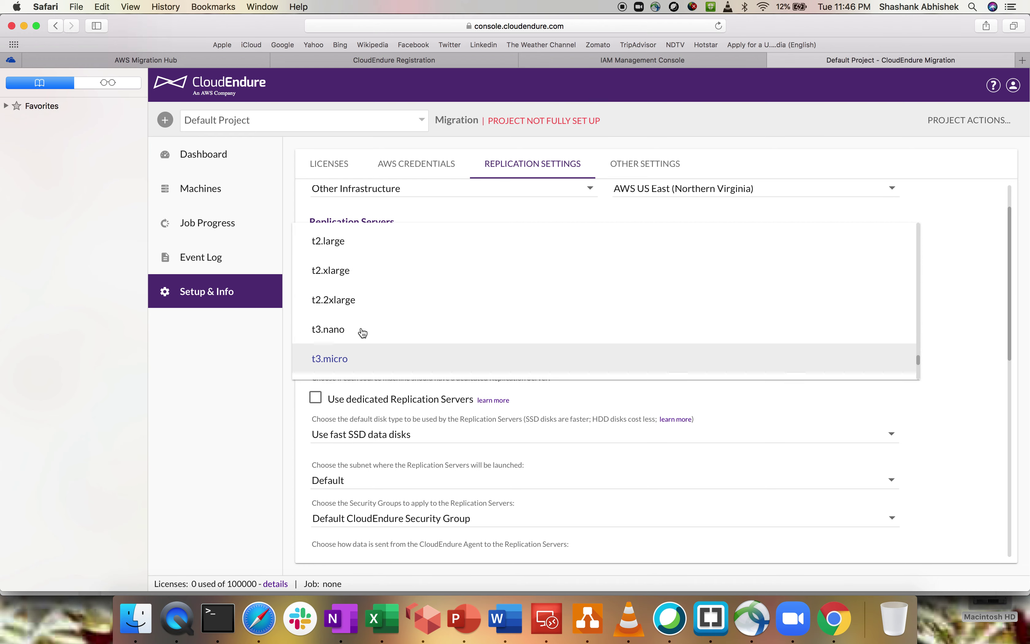
pyautogui.scroll(6, 362, 332)
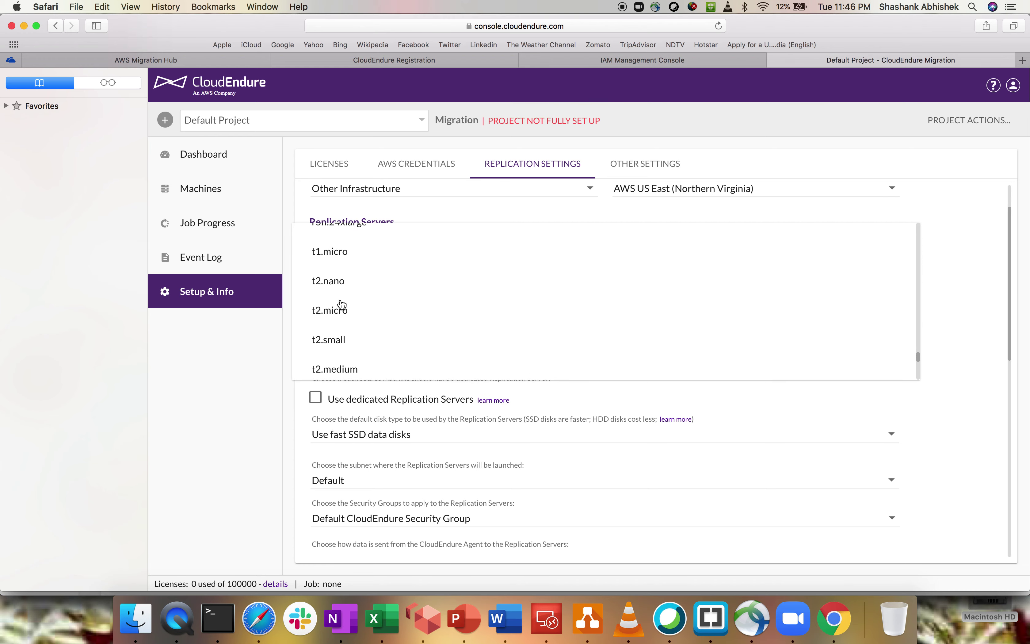
pyautogui.click(342, 311)
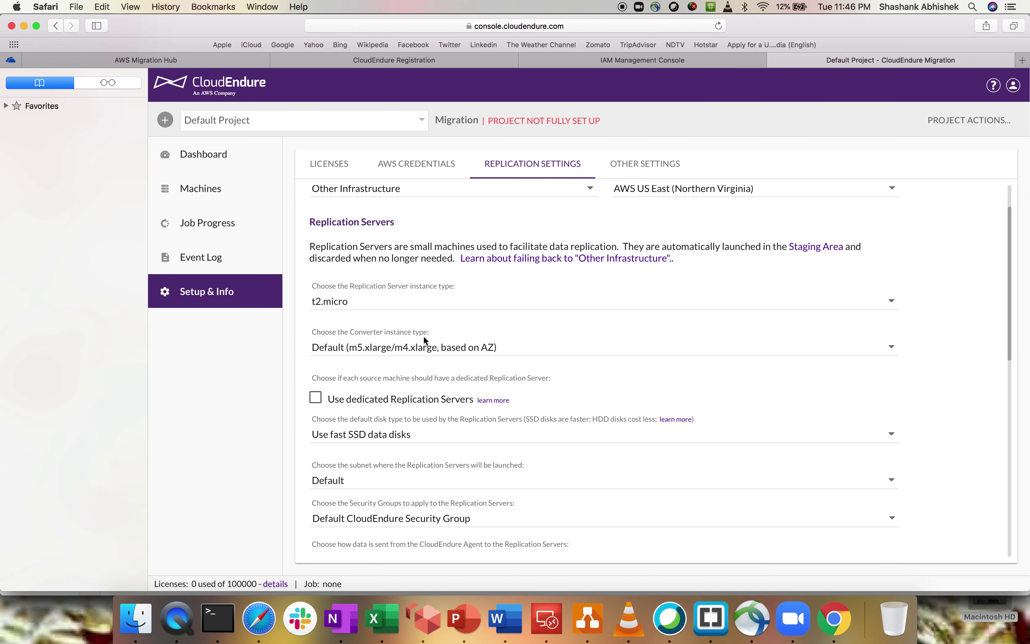
# Set the Converter instance type to t2.micro.
pyautogui.click(440, 348)
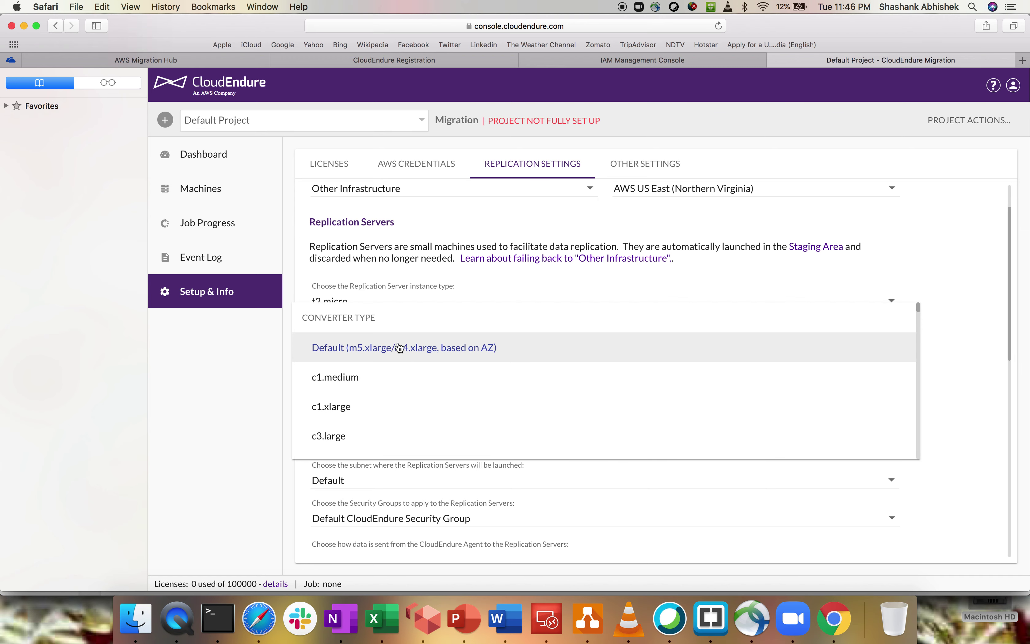
pyautogui.scroll(-10, 415, 421)
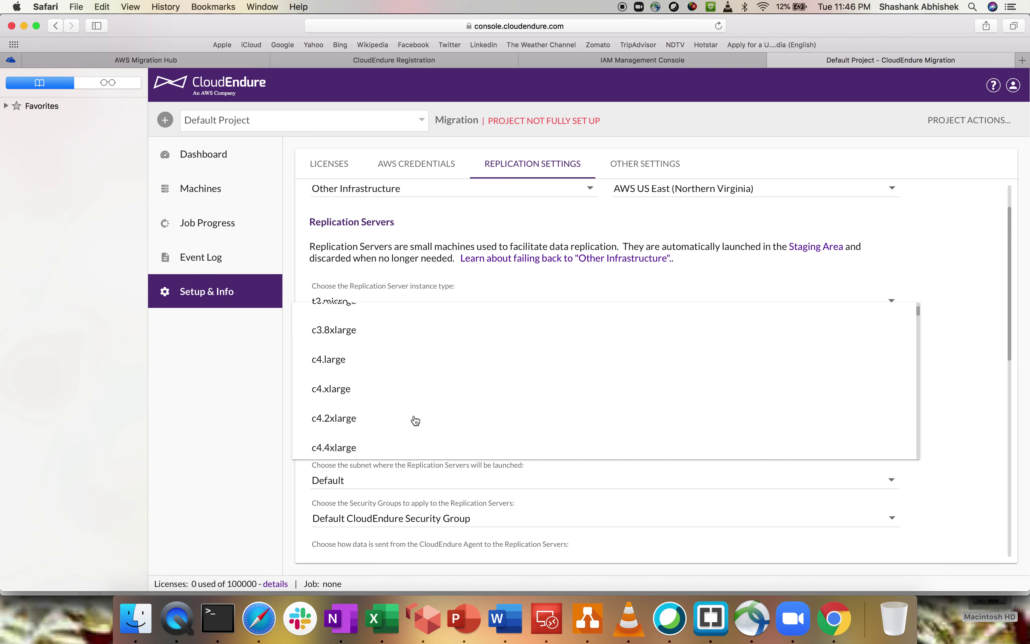
pyautogui.scroll(-10, 415, 421)
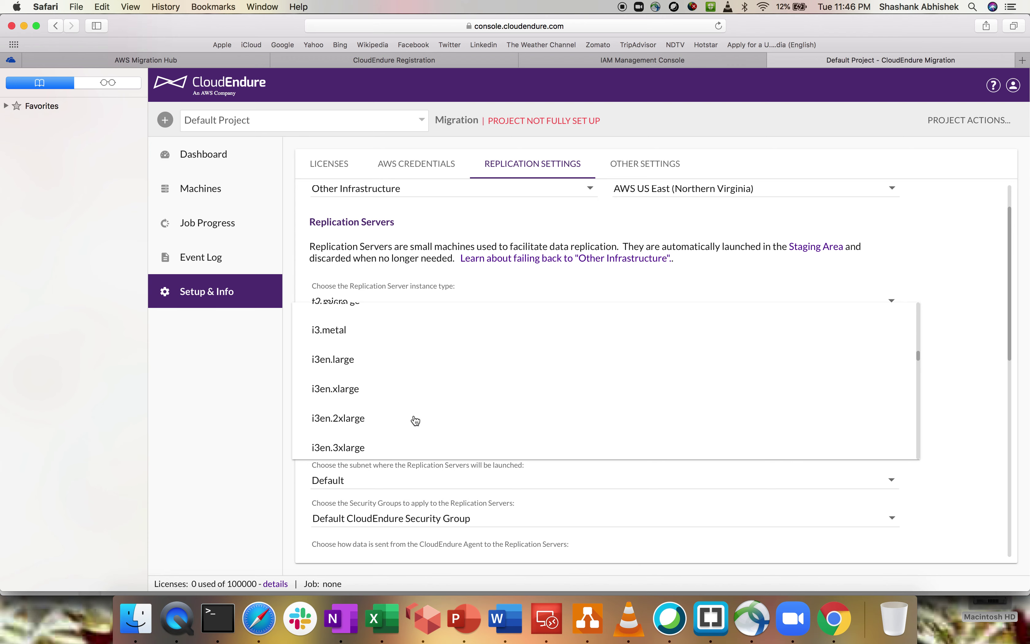
pyautogui.scroll(-15, 415, 421)
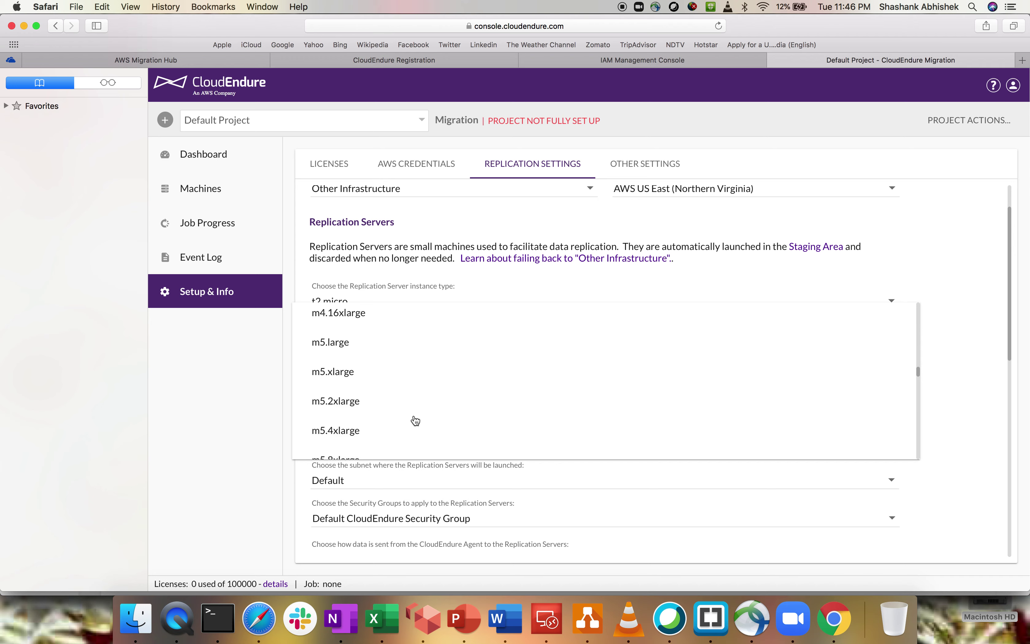
pyautogui.scroll(-15, 415, 420)
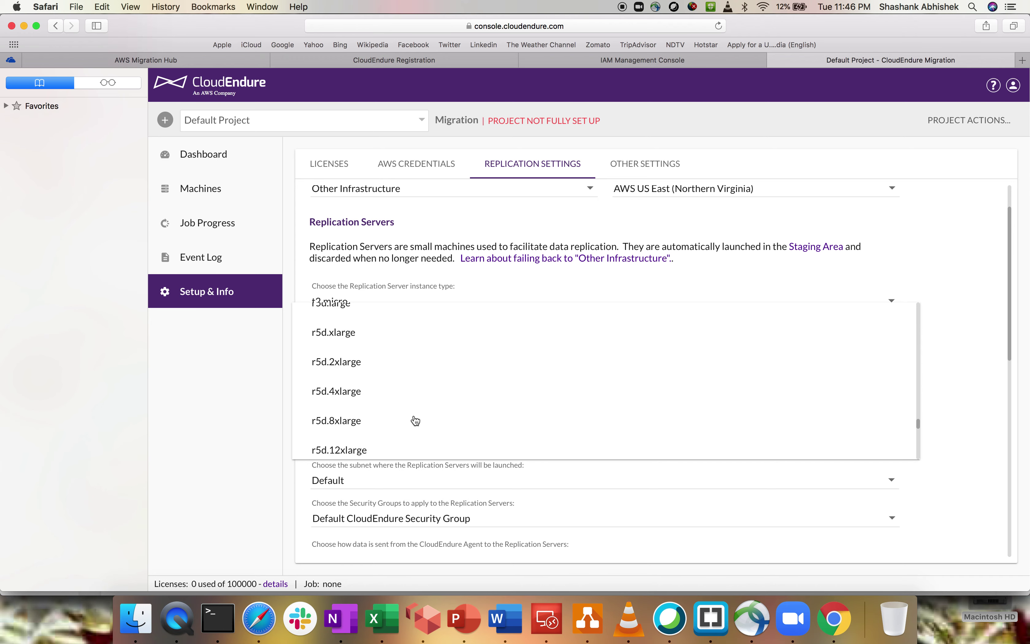
pyautogui.scroll(-10, 415, 420)
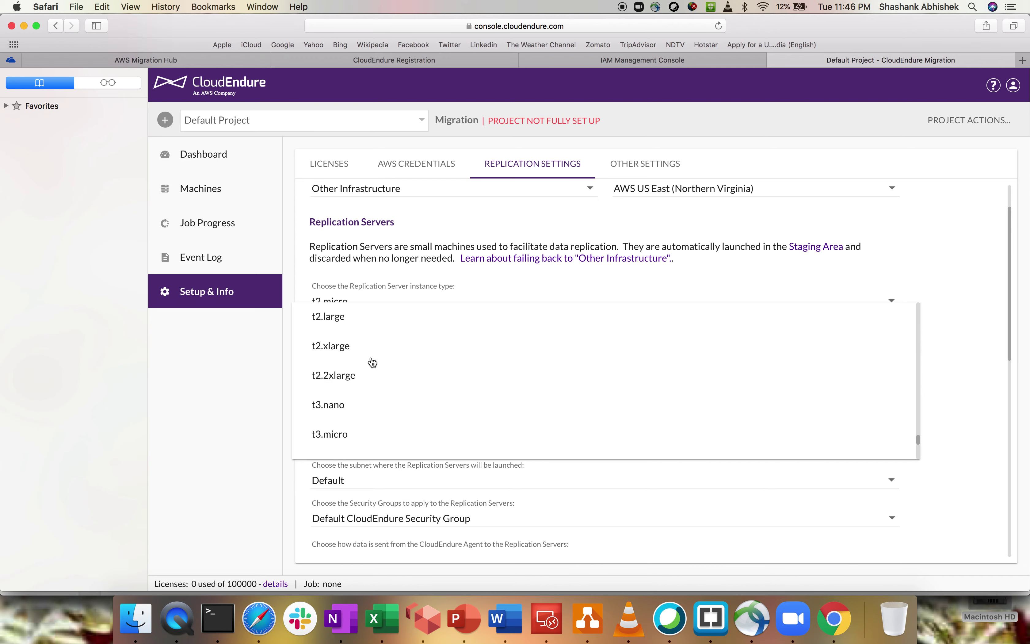
pyautogui.scroll(2, 371, 362)
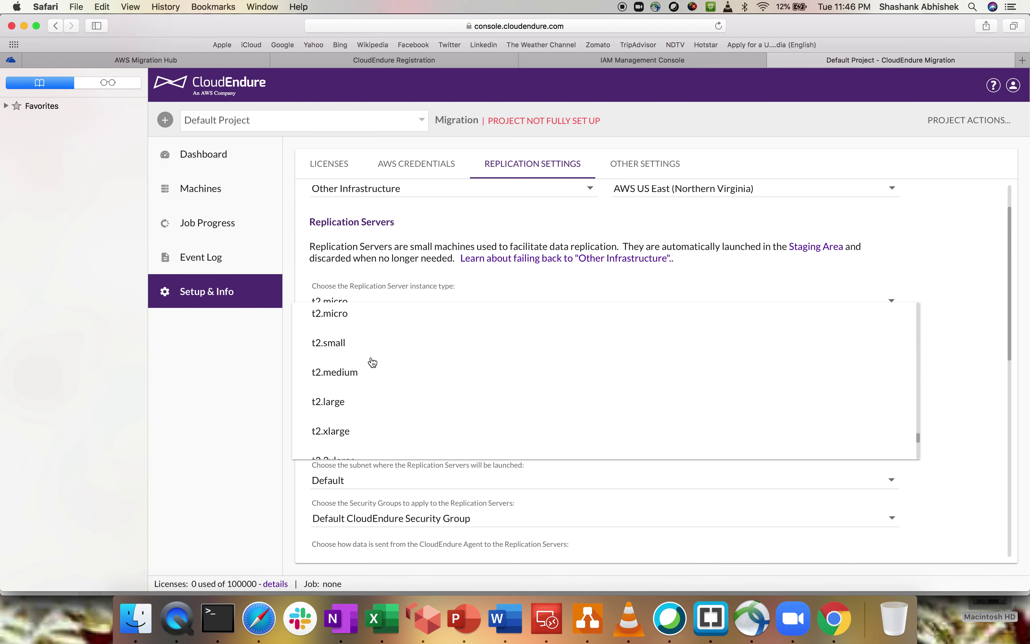
pyautogui.click(343, 313)
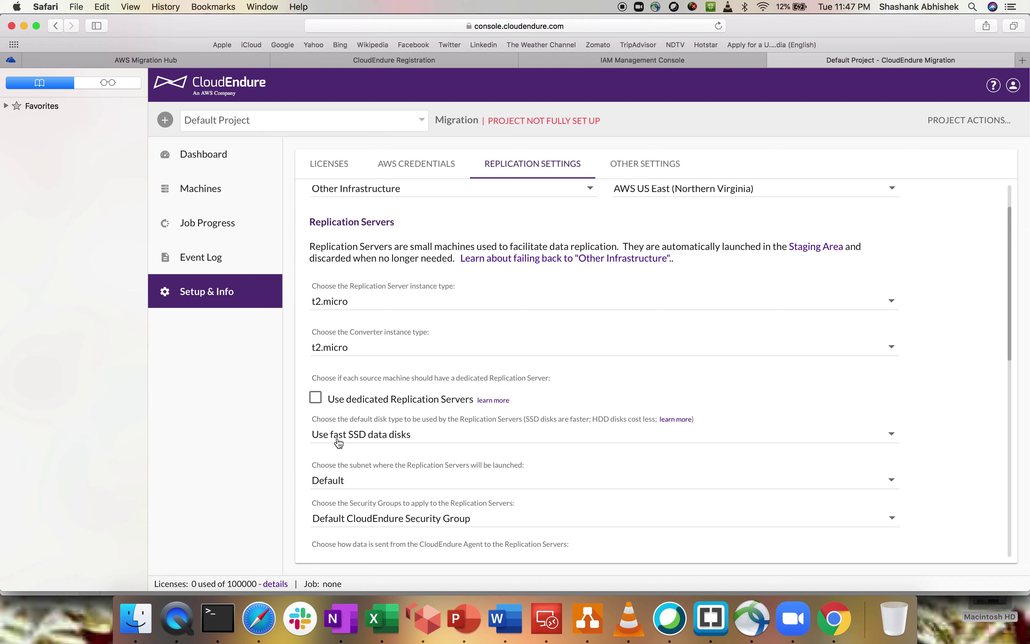
# Keep fast SSD data disks and set the Replication Servers' subnet to subnet-07aad8079db8cc9db (Public_Subnet1) from myVPC.
pyautogui.click(405, 441)
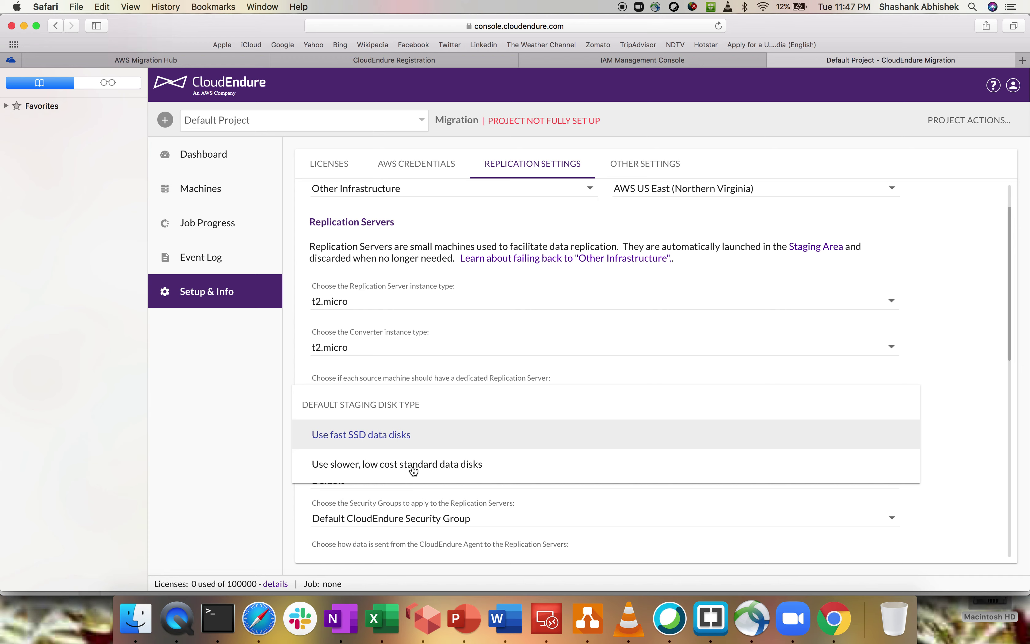
pyautogui.click(189, 463)
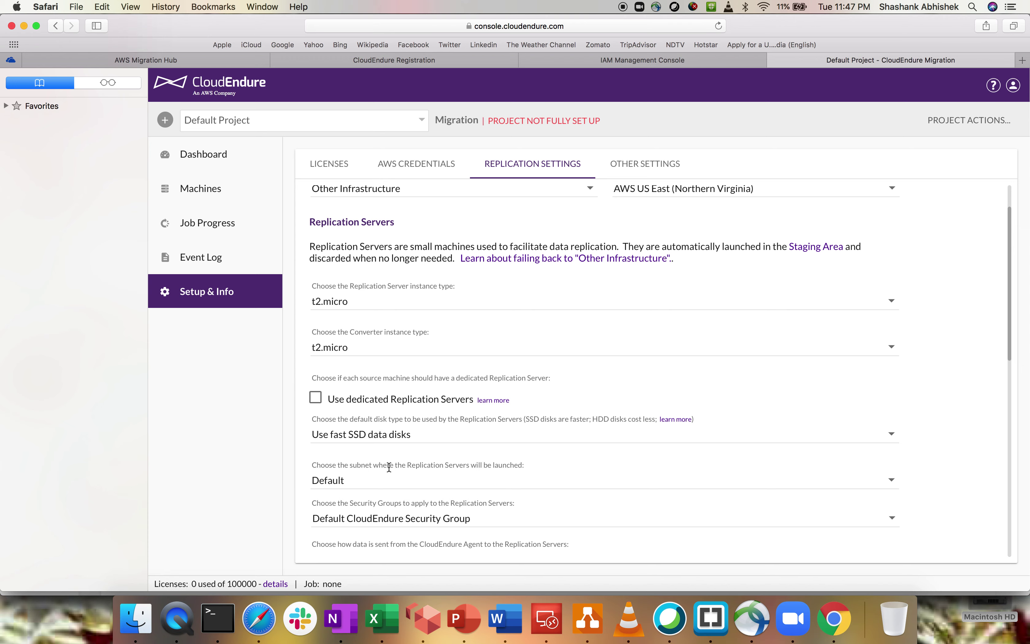
pyautogui.click(346, 476)
pyautogui.scroll(-3, 431, 489)
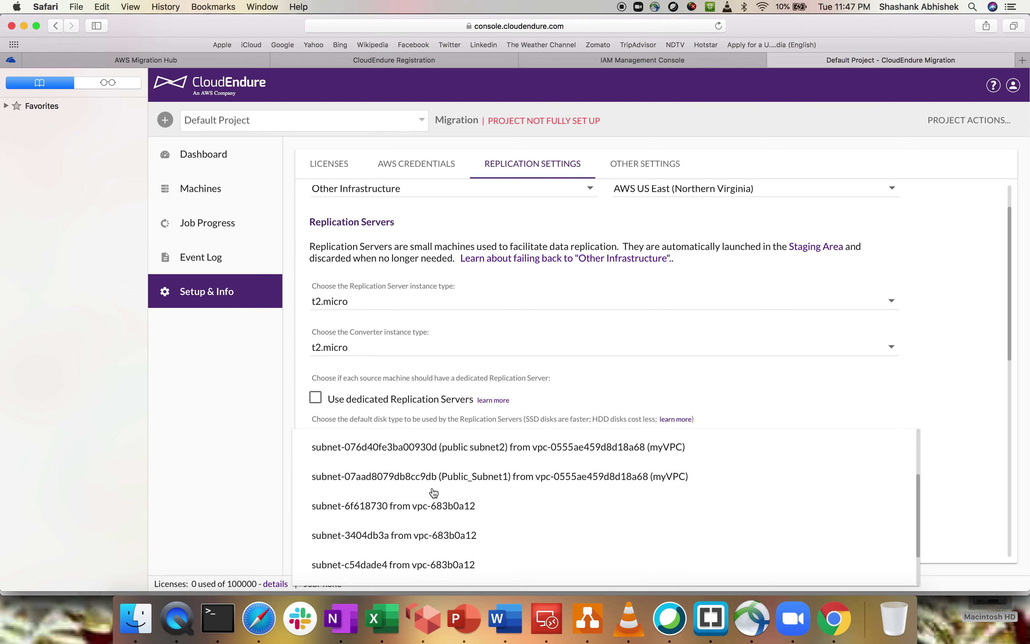
pyautogui.scroll(3, 402, 489)
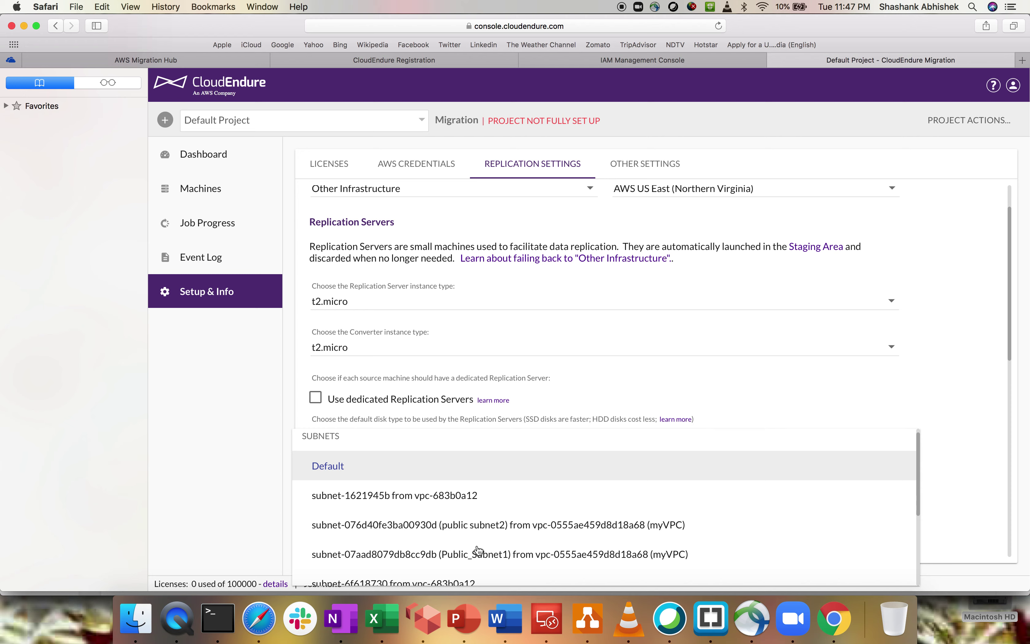
pyautogui.click(497, 553)
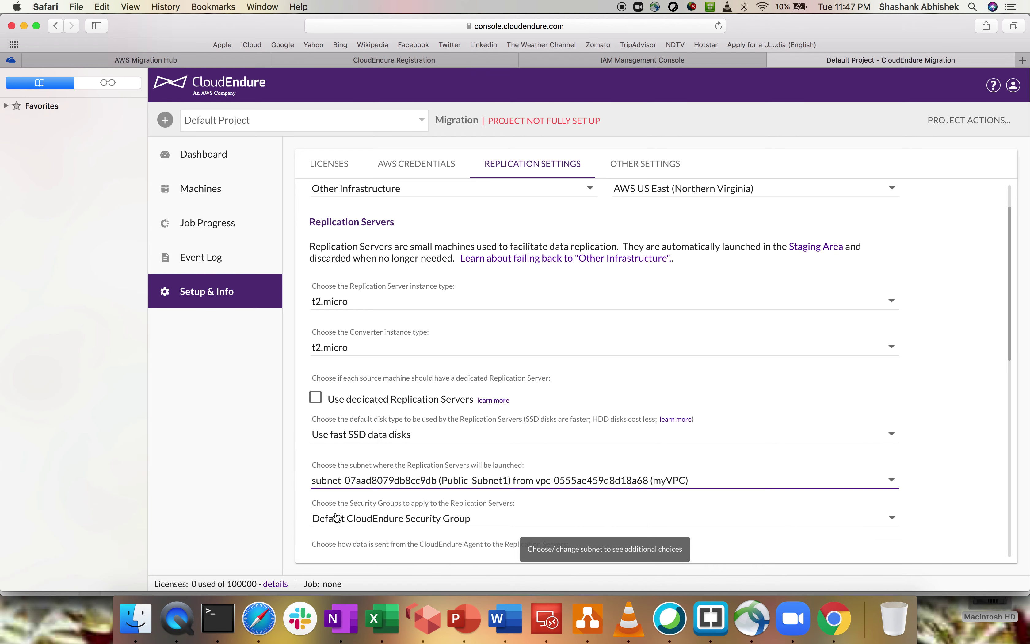
# Apply the security group sg-02049a1e8b2ff8efe (SSH) to the Replication Servers.
pyautogui.click(384, 513)
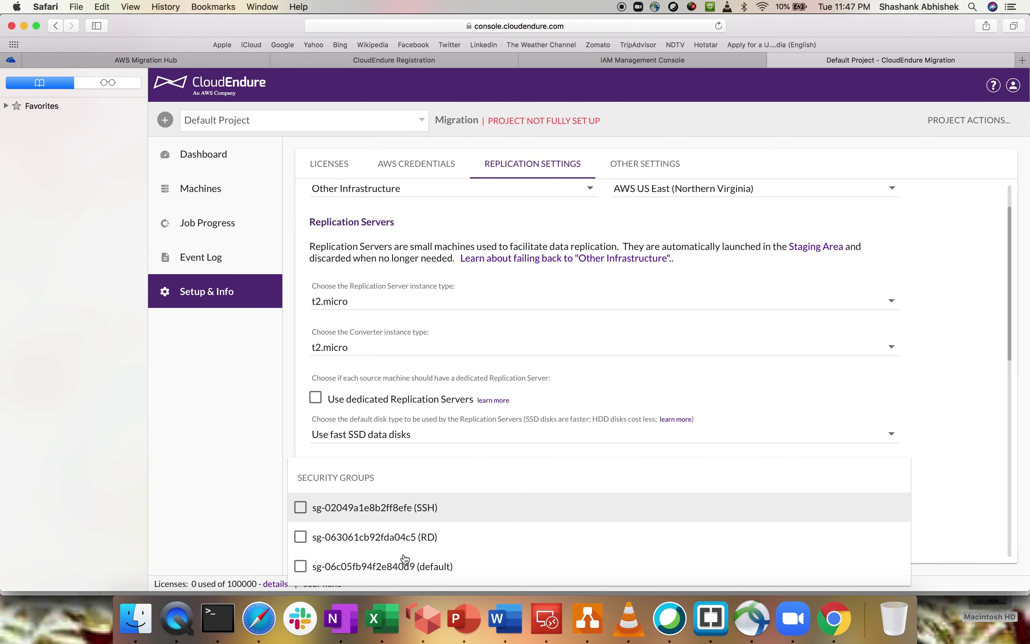
pyautogui.click(301, 507)
pyautogui.click(212, 513)
# Enable volume encryption to examine the available encryption keys, and disable it again.
pyautogui.scroll(-5, 433, 496)
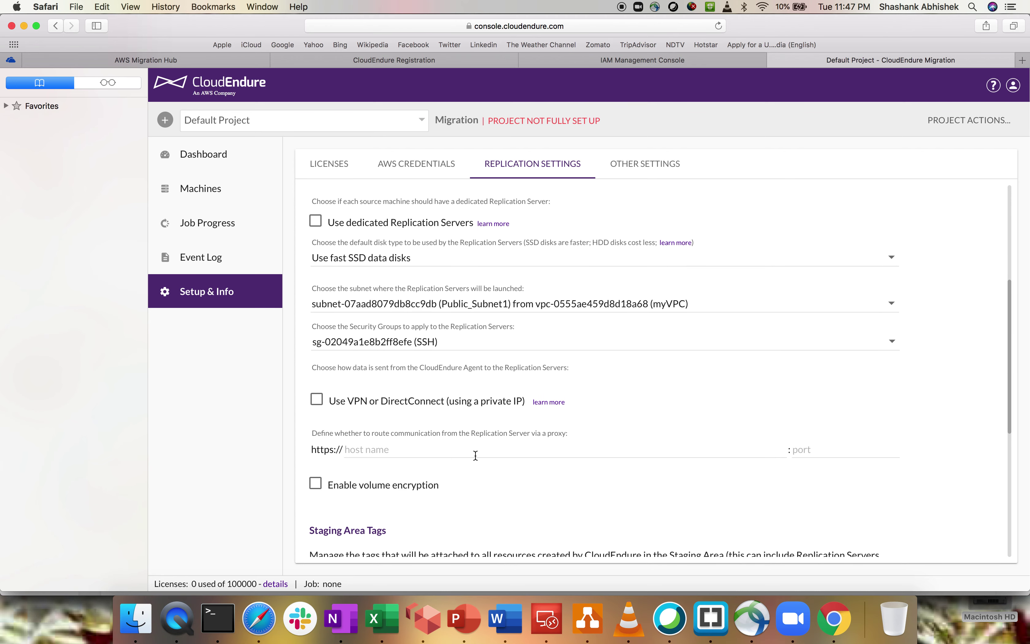
pyautogui.scroll(-1, 476, 455)
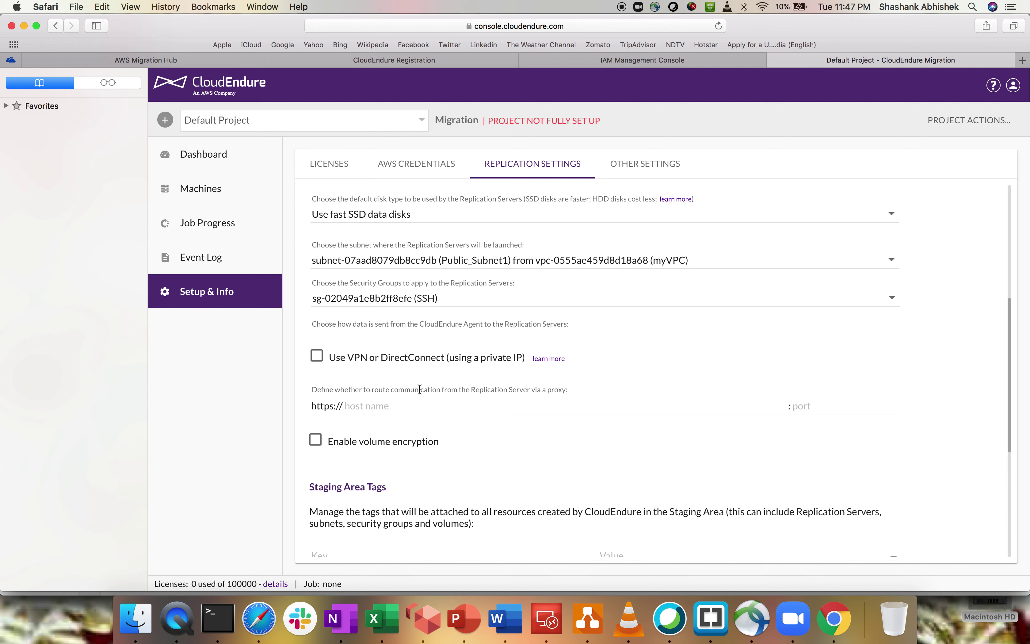
pyautogui.scroll(-2, 420, 389)
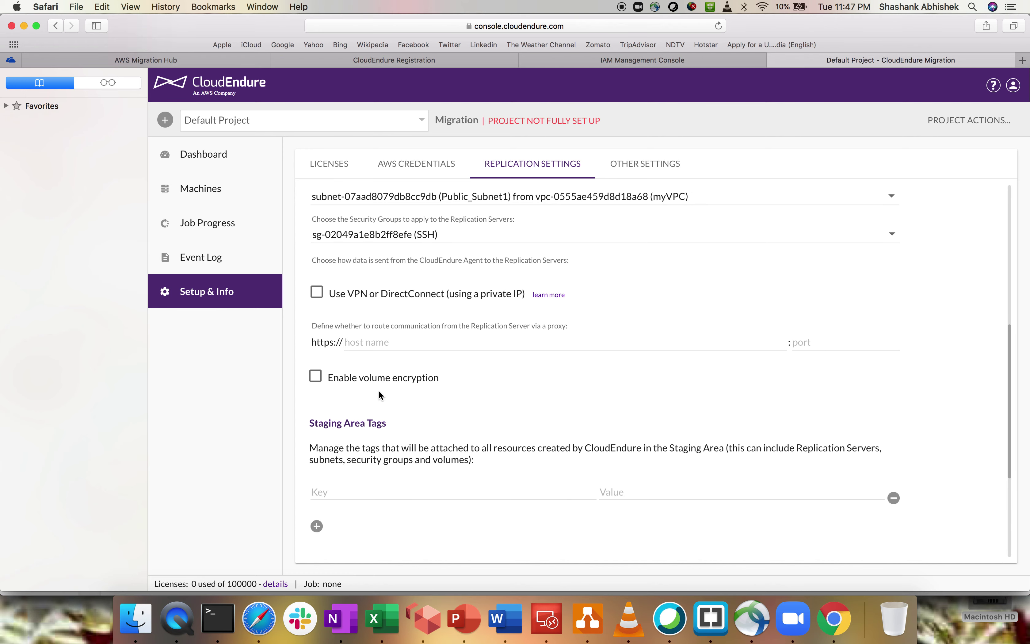
pyautogui.click(317, 376)
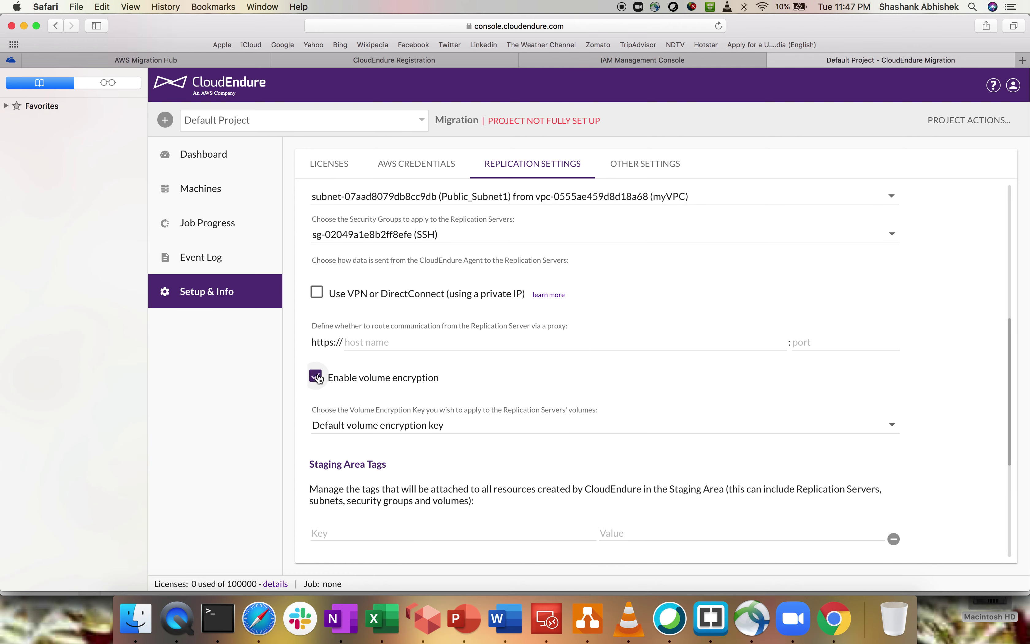
pyautogui.click(371, 424)
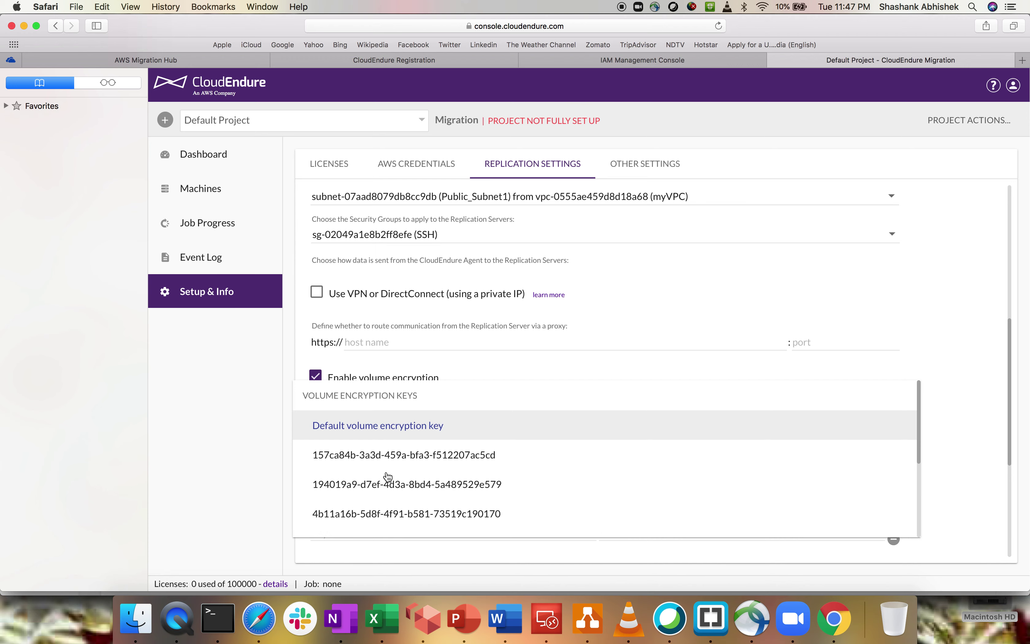
pyautogui.scroll(-5, 387, 456)
pyautogui.scroll(5, 387, 455)
pyautogui.click(314, 375)
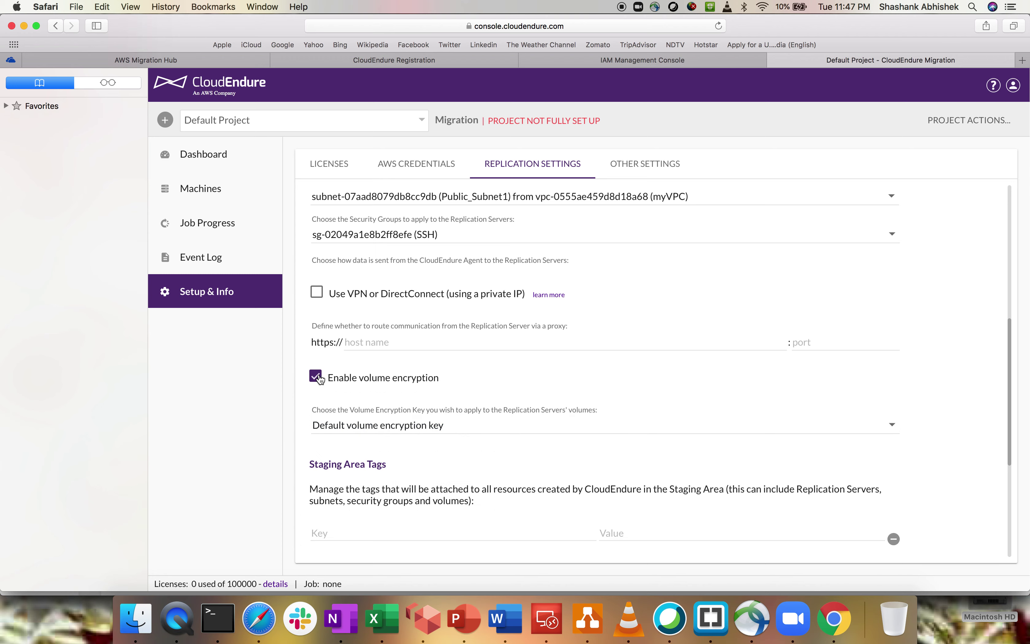
pyautogui.click(315, 375)
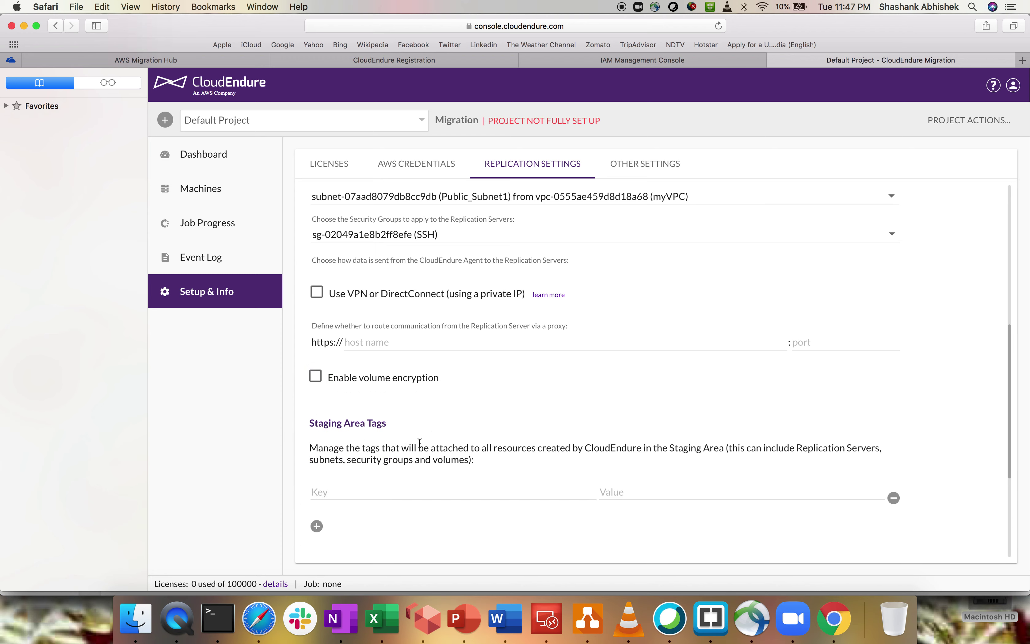
# Enable the use of dedicated Replication Servers for each source machine.
pyautogui.scroll(3, 477, 367)
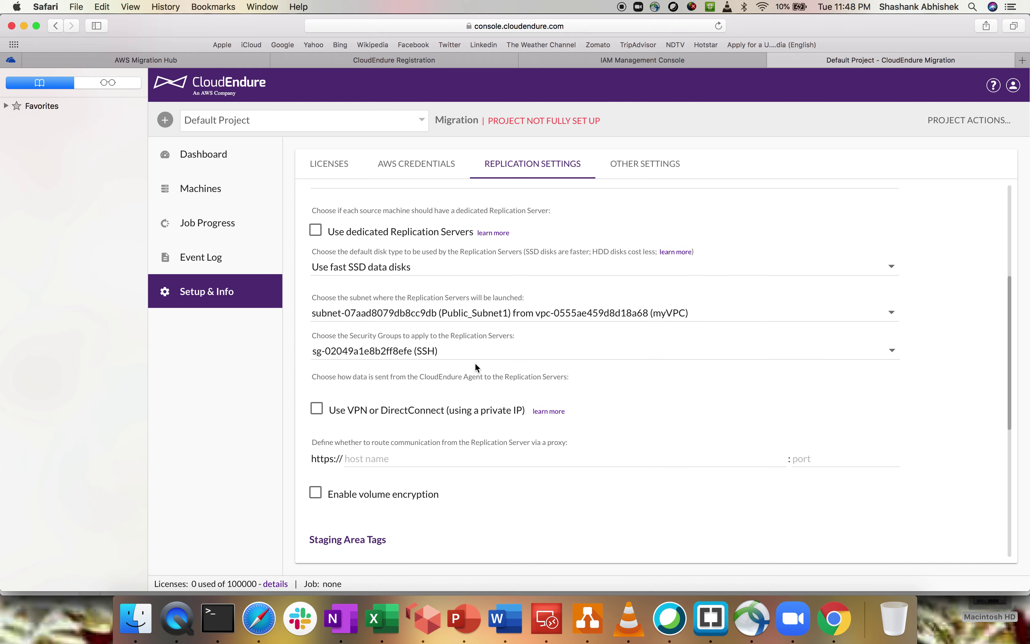
pyautogui.scroll(-5, 476, 367)
pyautogui.scroll(5, 476, 364)
pyautogui.click(315, 257)
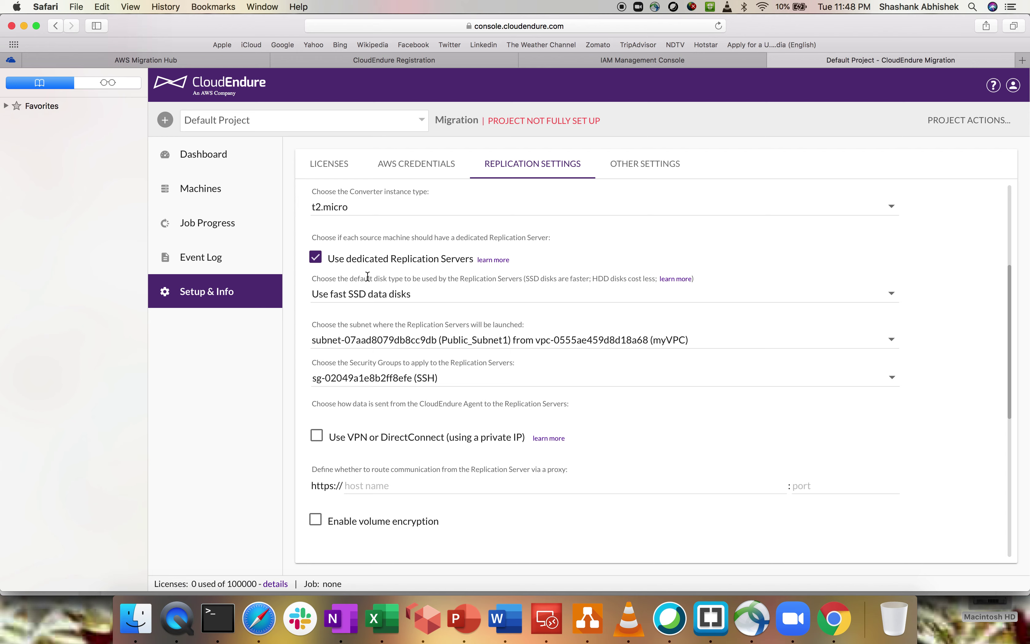
# Try to save the replication settings with a staging area tag whose key is Name and value is AzuretoAWS.
pyautogui.scroll(-5, 417, 420)
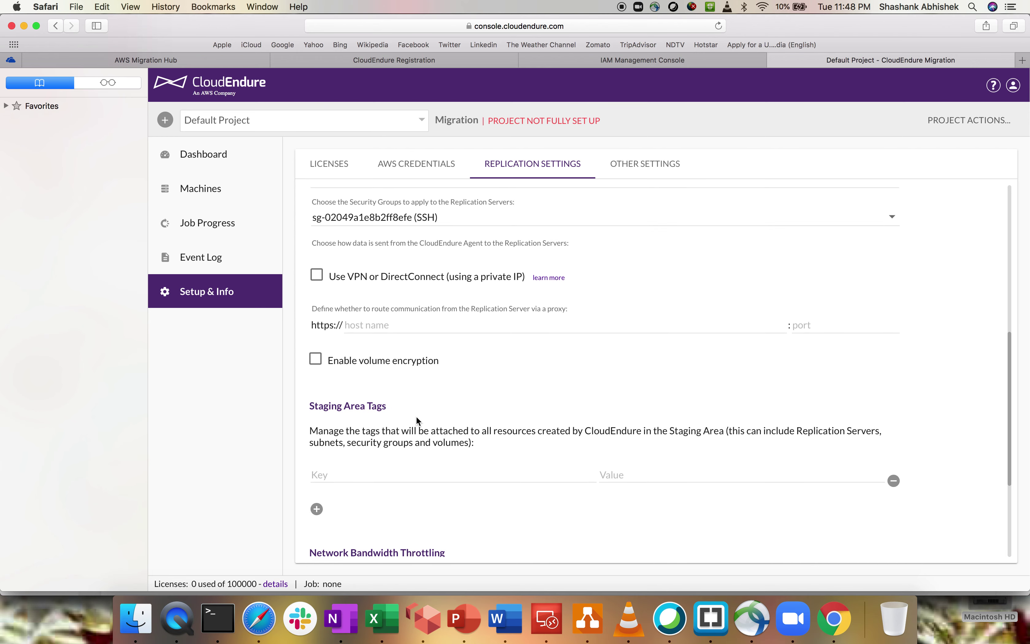
pyautogui.click(343, 408)
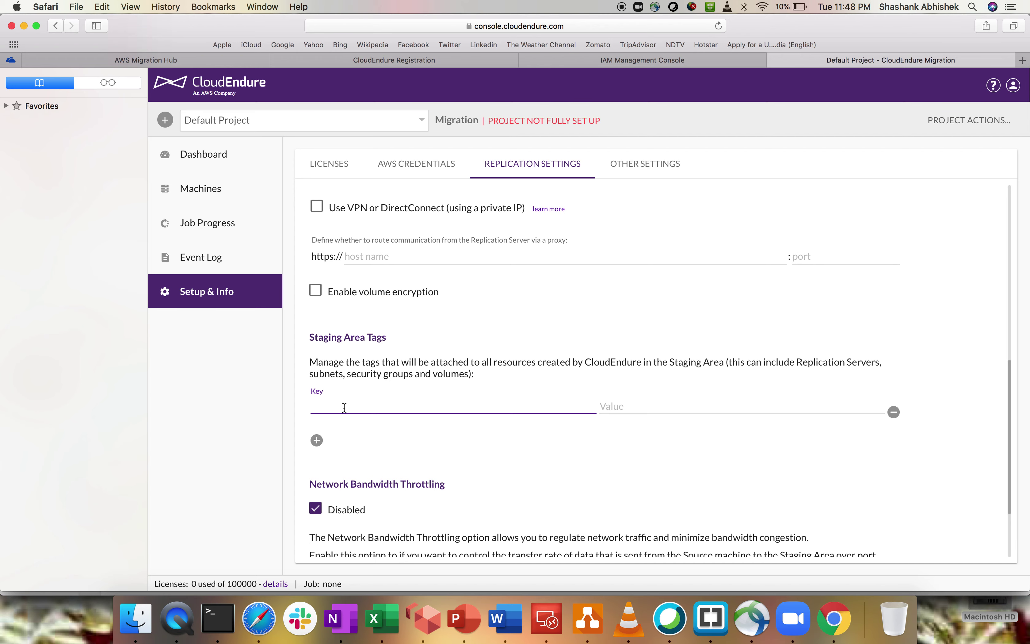
pyautogui.write('Name')
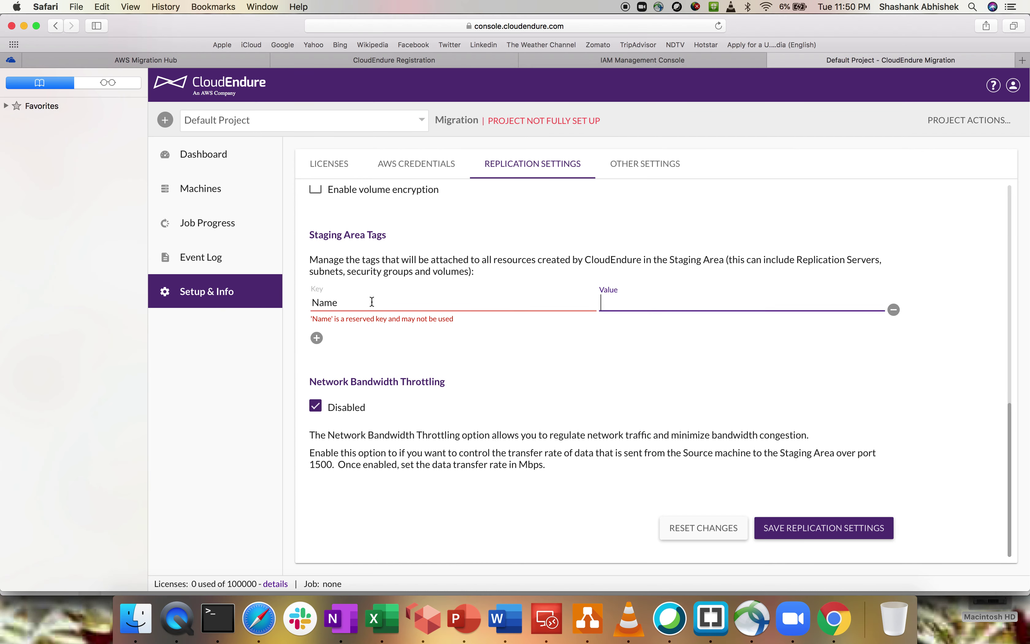
pyautogui.click(647, 302)
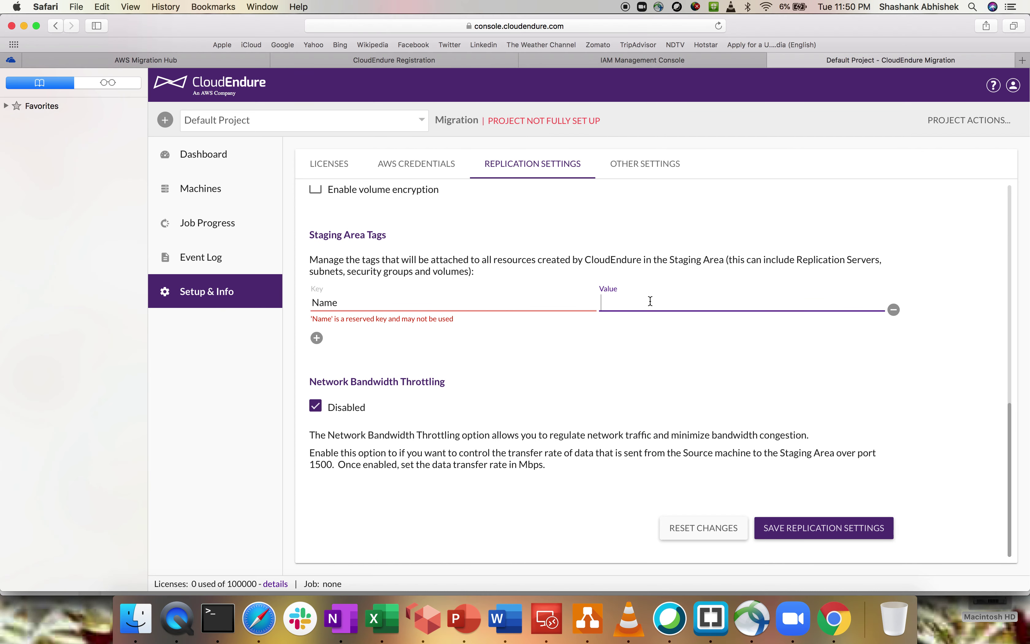
pyautogui.write('AzuretoAWS')
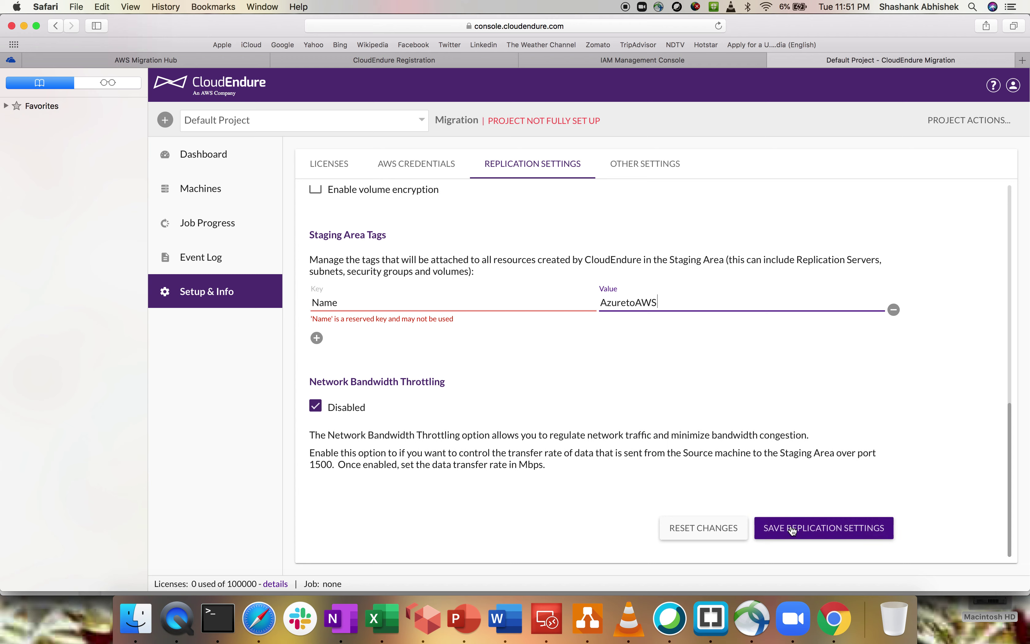
pyautogui.click(798, 535)
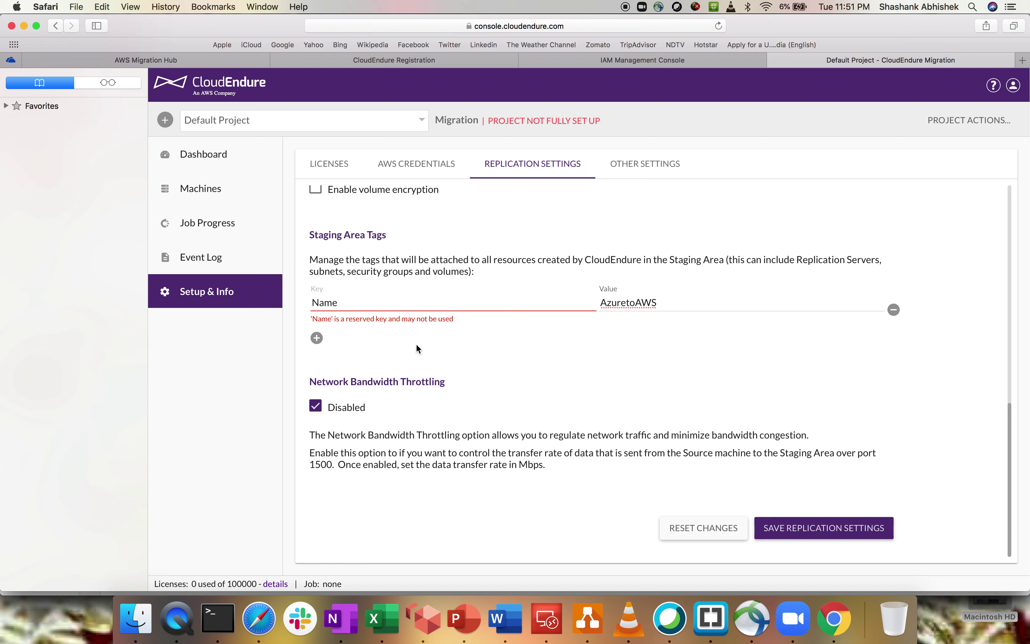
# Clear and remove the AzuretoAWS staging area tag, and save the replication settings.
pyautogui.click(366, 303)
pyautogui.press('BackSpace')
pyautogui.press('BackSpace')
pyautogui.press('BackSpace')
pyautogui.press('BackSpace')
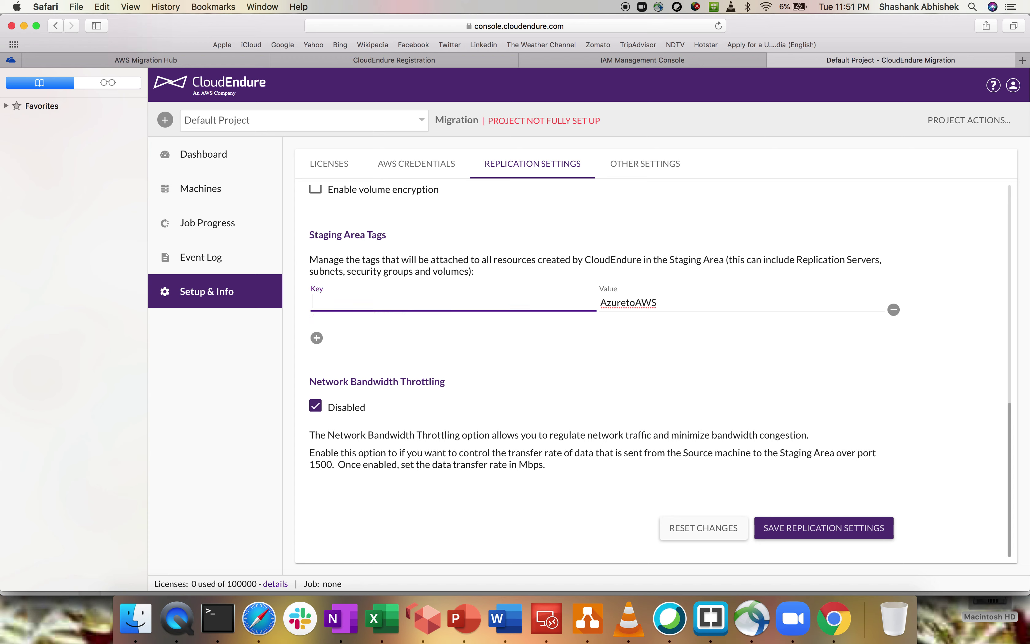
pyautogui.click(893, 309)
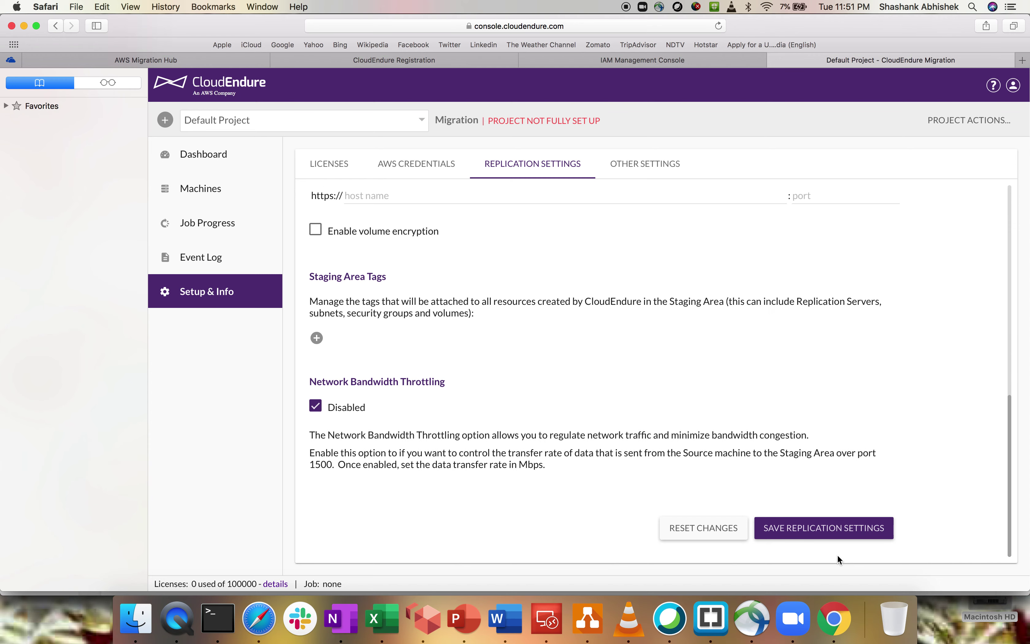
pyautogui.click(843, 531)
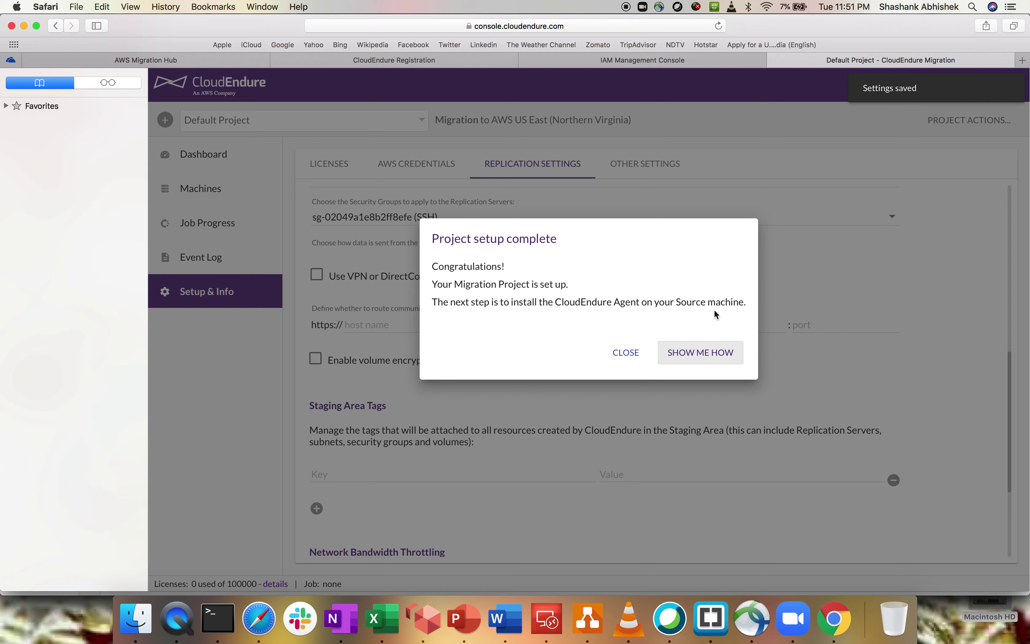
# Open the instructions for installing the CloudEndure Agent on source machines and examine the Linux and Windows installer commands.
pyautogui.click(700, 353)
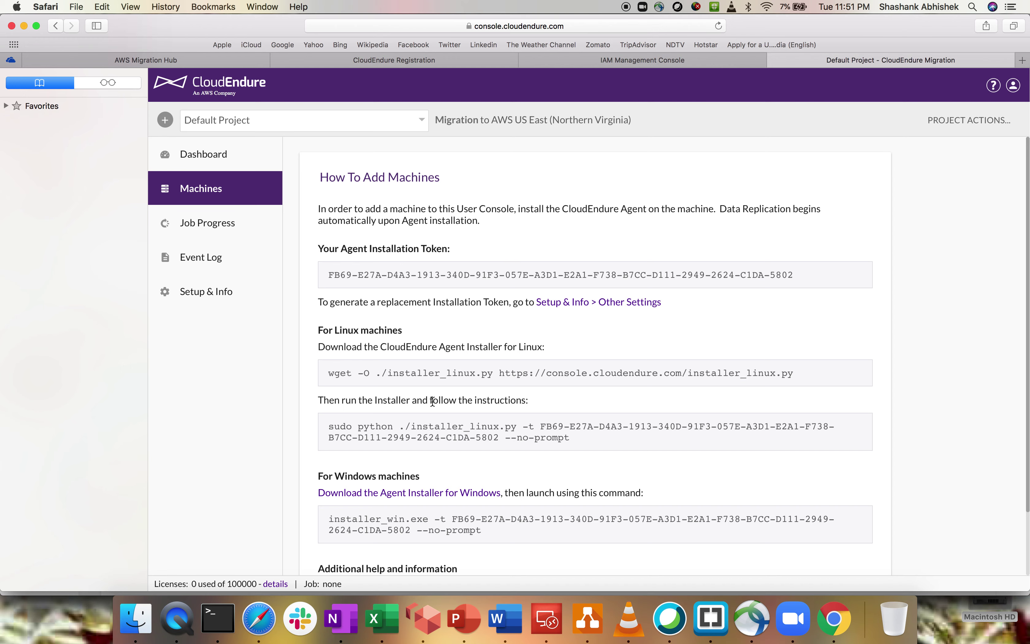
pyautogui.scroll(-3, 432, 401)
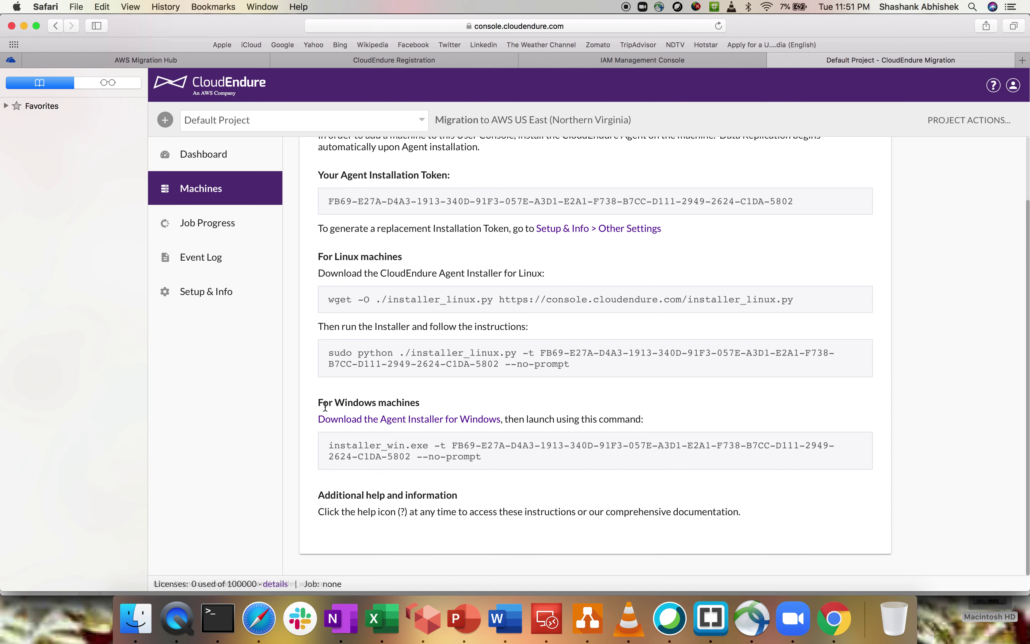
pyautogui.moveTo(346, 457); pyautogui.dragTo(432, 460)
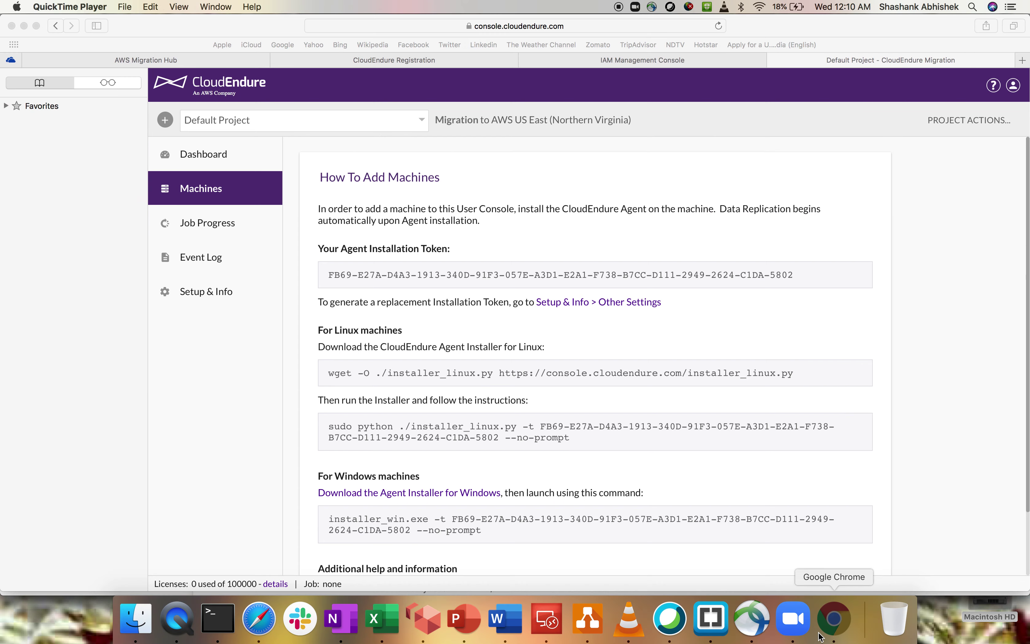
# Switch to Chrome to view the hub virtual machine in Azure, and to Terminal to examine its MySQL Persons table.
pyautogui.click(834, 618)
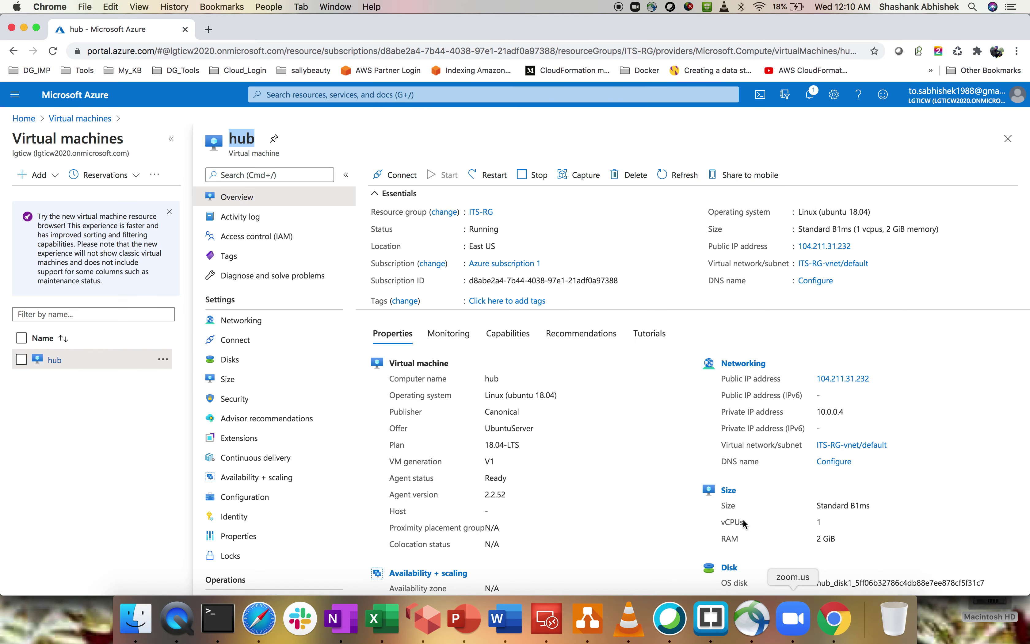
pyautogui.click(250, 140)
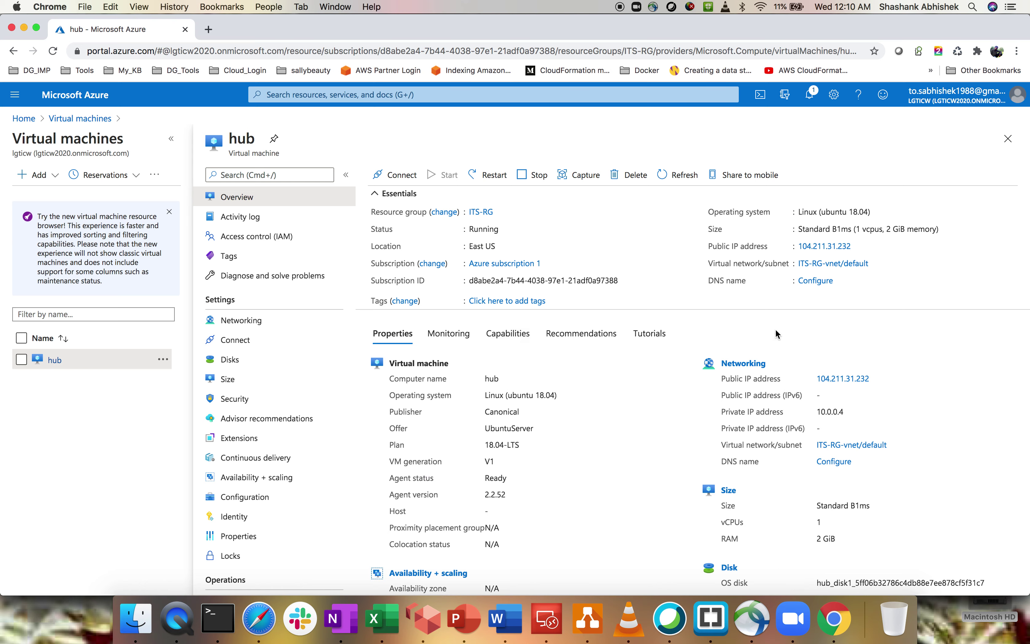
pyautogui.click(217, 619)
pyautogui.moveTo(430, 360); pyautogui.dragTo(679, 418)
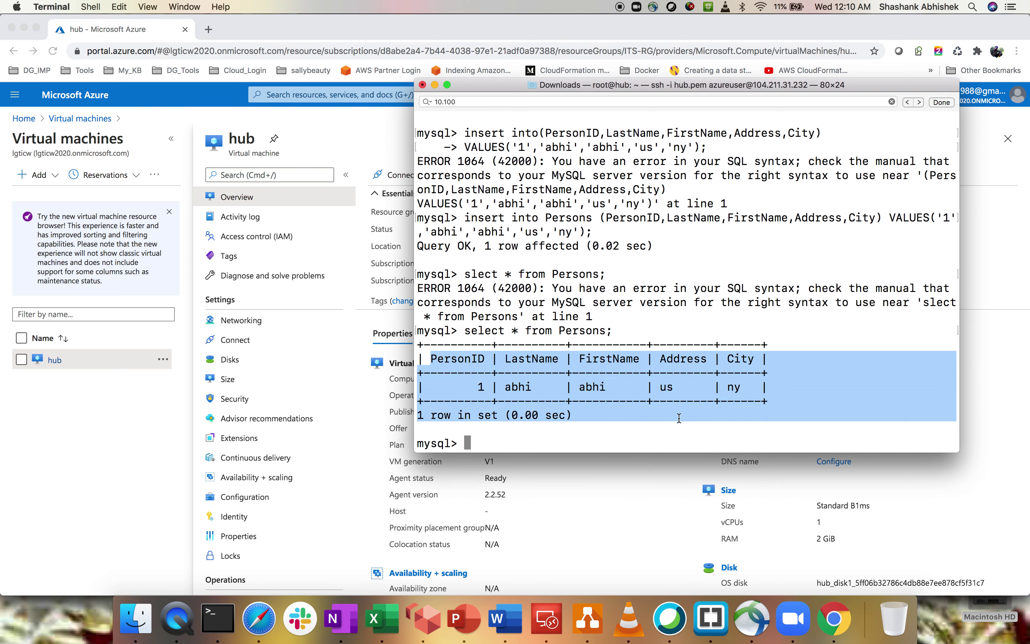
pyautogui.click(679, 418)
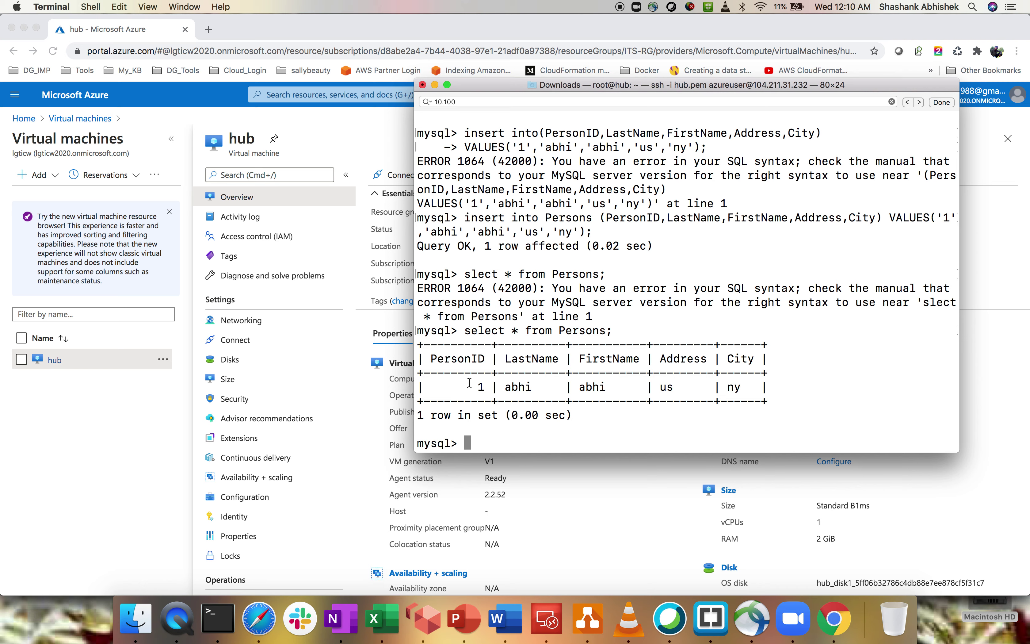
pyautogui.moveTo(466, 385); pyautogui.dragTo(819, 390)
pyautogui.click(803, 407)
pyautogui.click(634, 536)
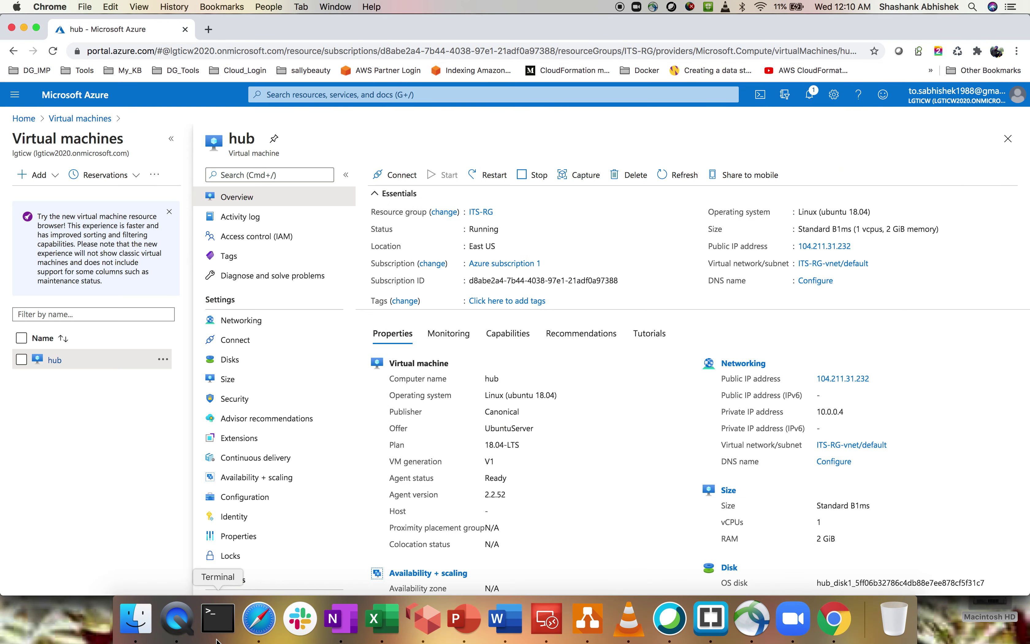
pyautogui.click(220, 619)
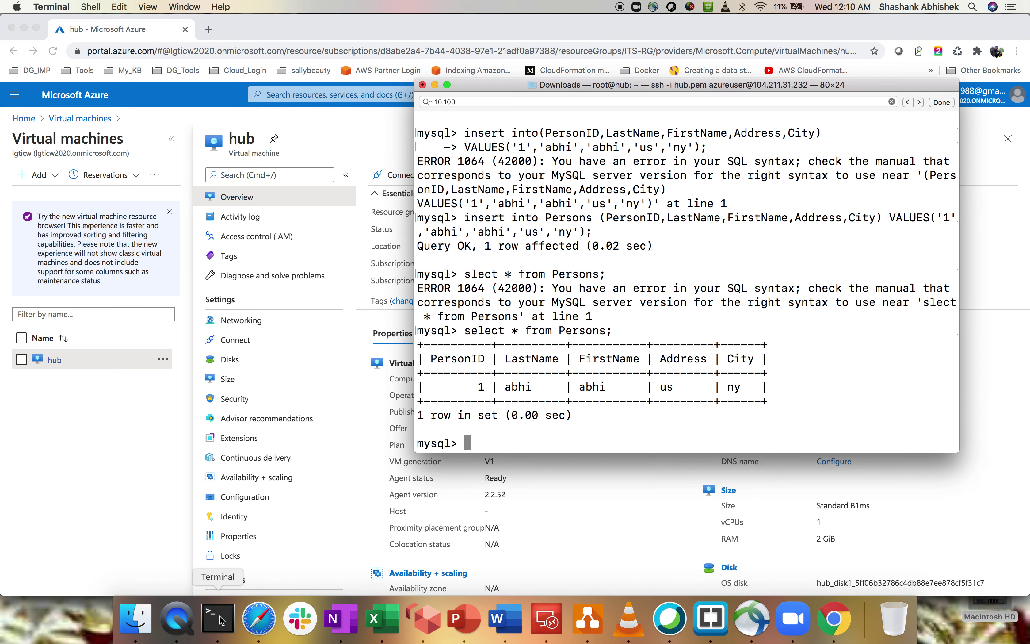
# Switch to Safari and examine the agent installation token section of the instructions for adding machines.
pyautogui.click(258, 629)
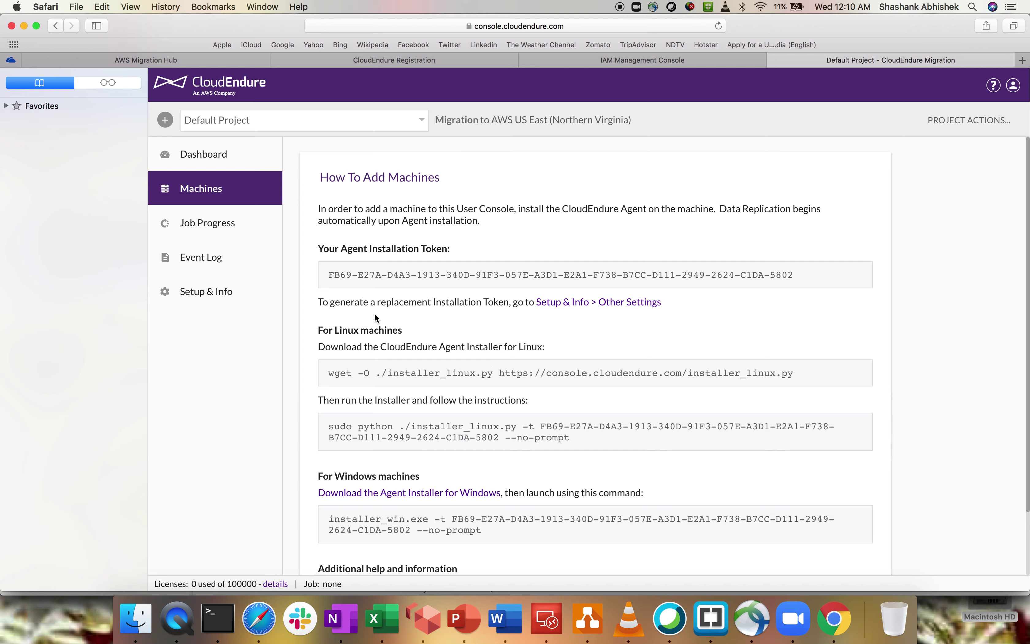
pyautogui.moveTo(347, 248); pyautogui.dragTo(448, 249)
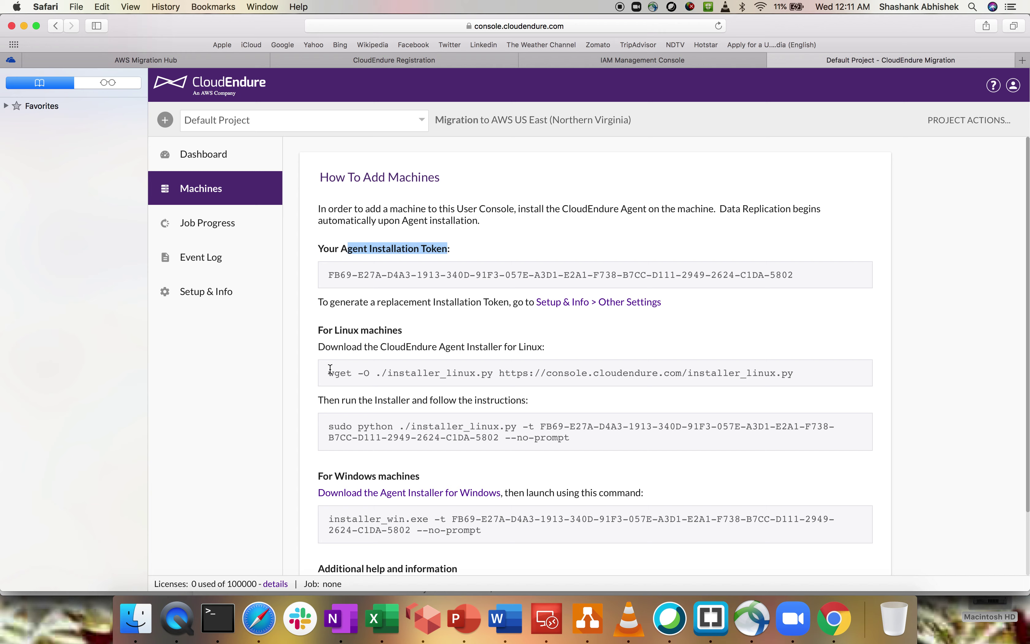
pyautogui.moveTo(328, 373); pyautogui.dragTo(813, 382)
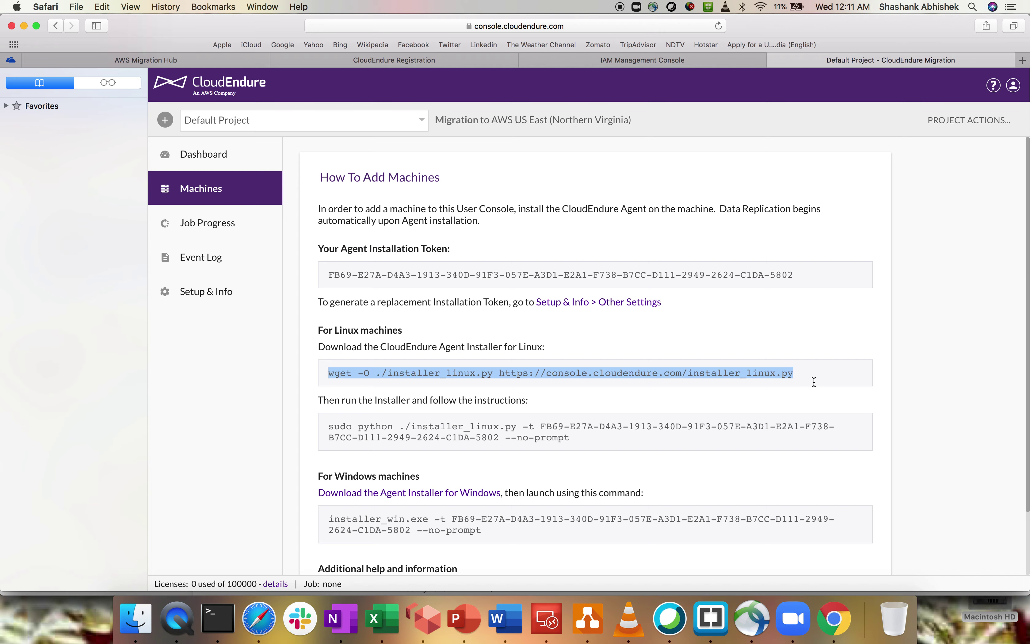
pyautogui.press('super+c')
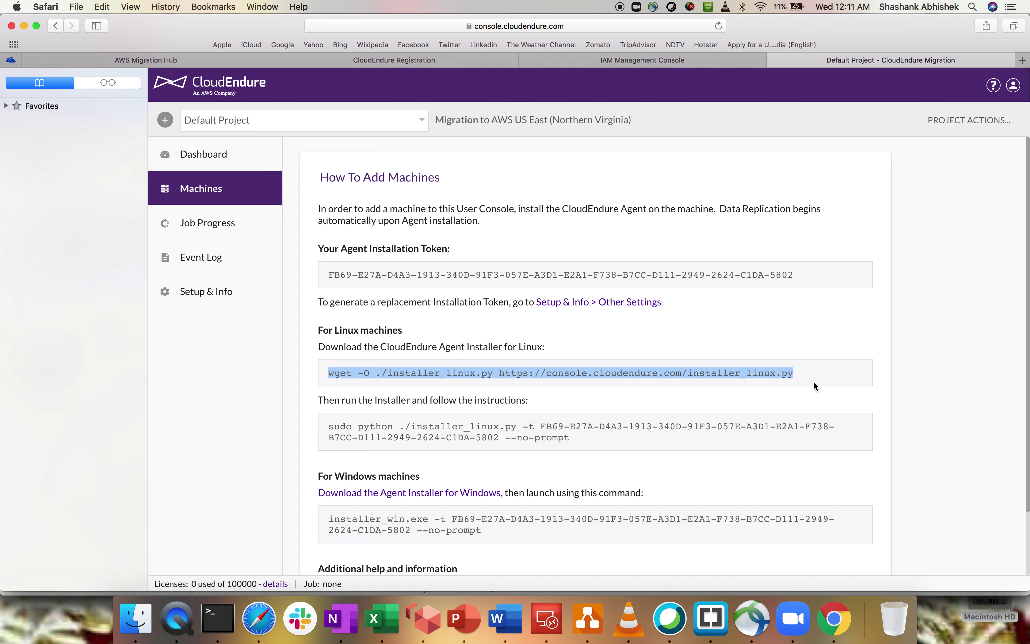
pyautogui.click(214, 620)
pyautogui.write('ex')
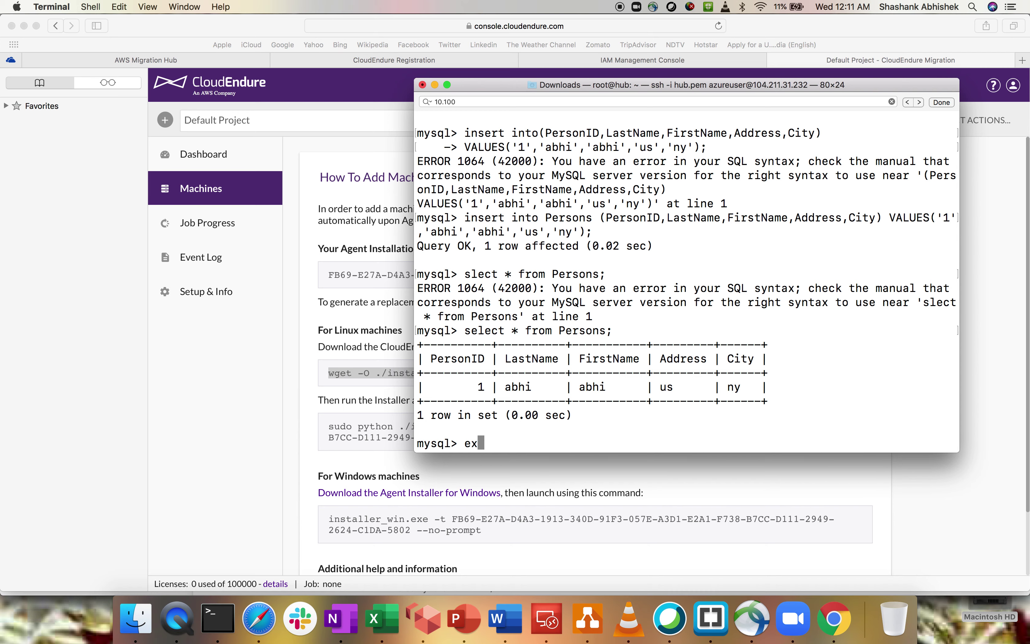
pyautogui.write('it')
pyautogui.press('Return')
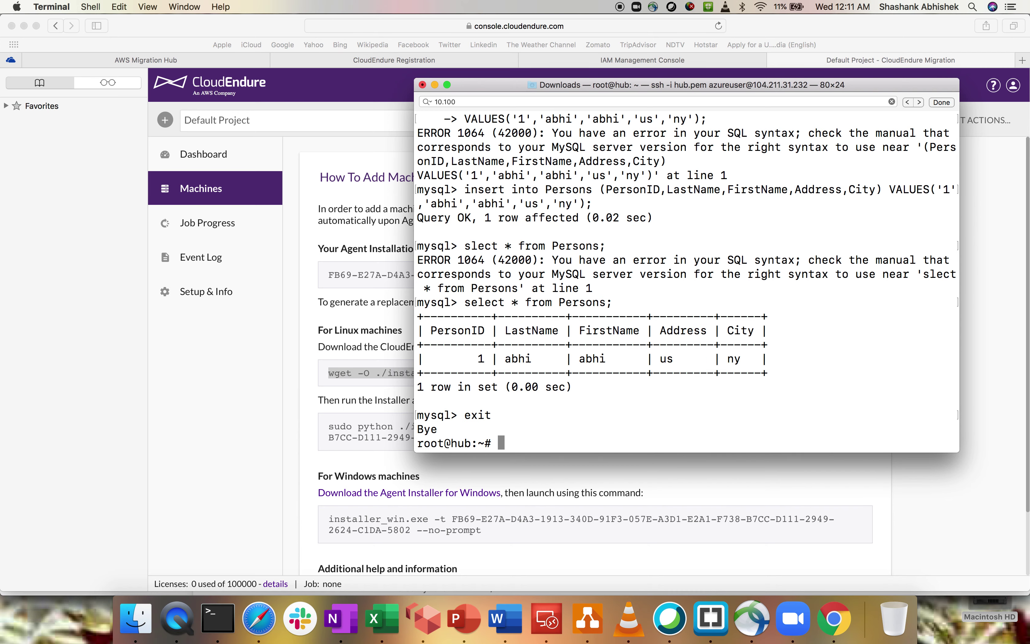
pyautogui.press('super+v')
pyautogui.press('Return')
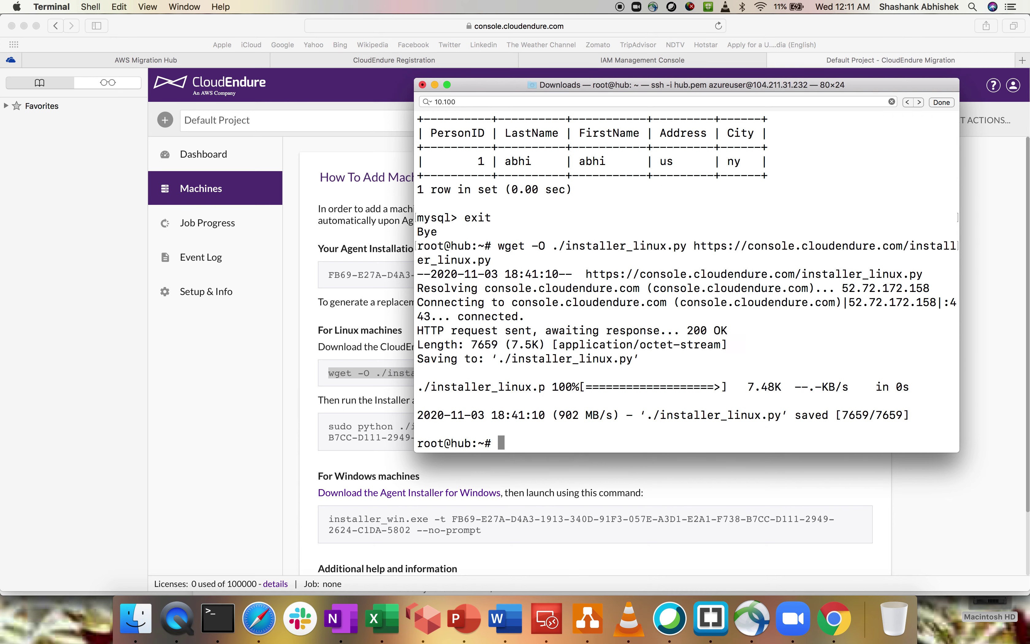
# Copy the Linux install command without sudo from Safari, and run python ./installer_linux.py in Terminal with the agent installation token and --no-prompt.
pyautogui.click(343, 431)
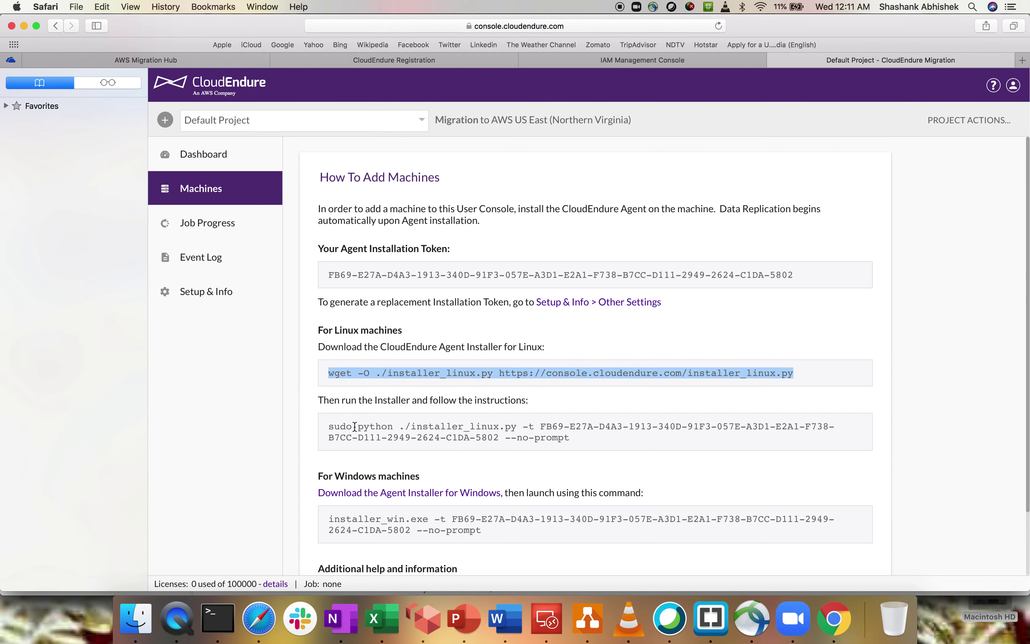
pyautogui.moveTo(357, 427); pyautogui.dragTo(577, 440)
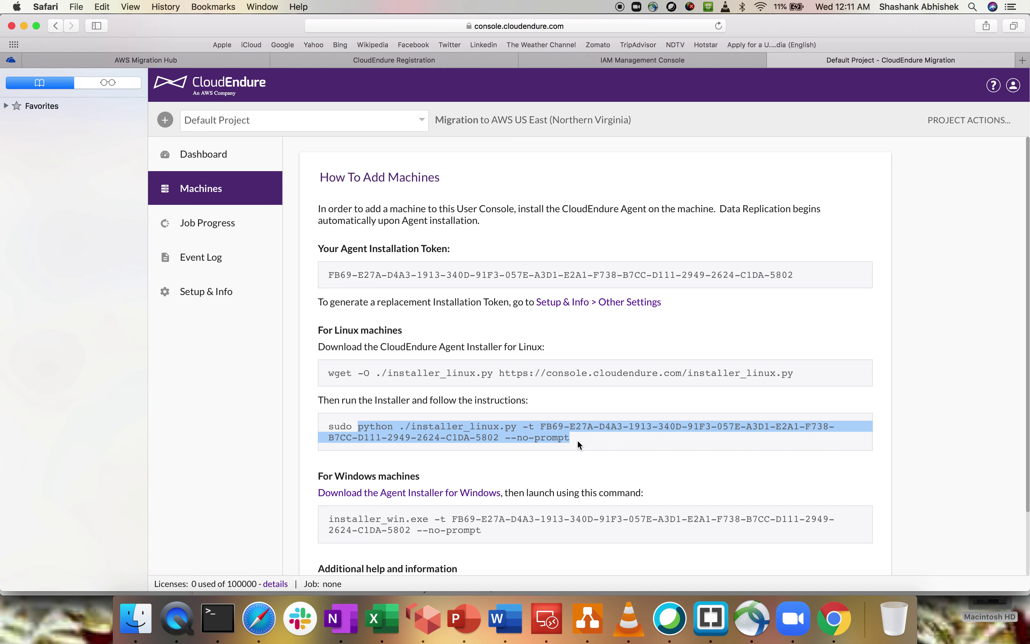
pyautogui.press('super+c')
pyautogui.press('super+Tab')
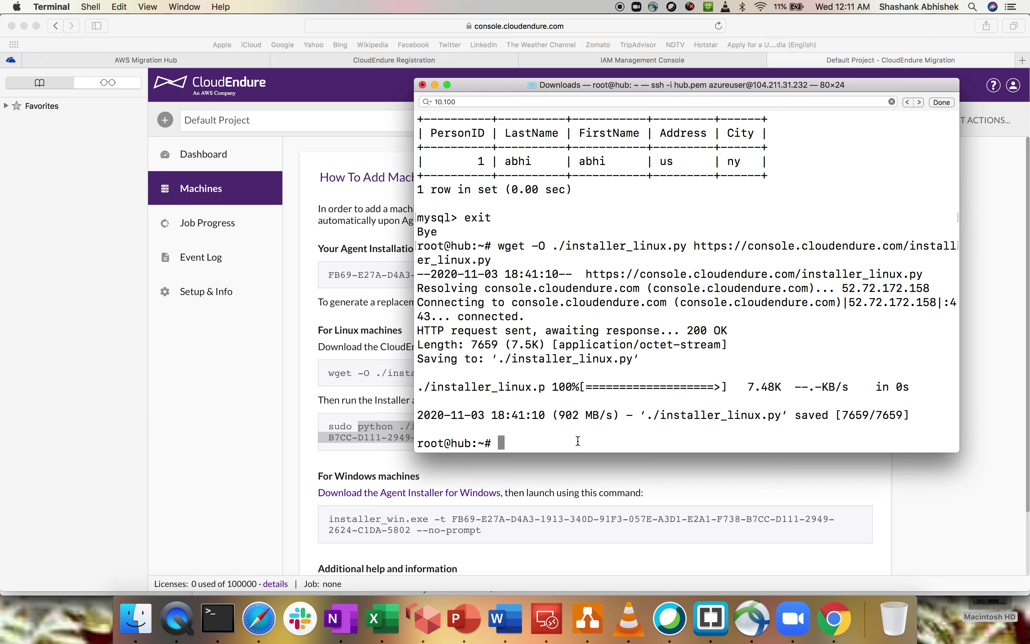
pyautogui.press('super+v')
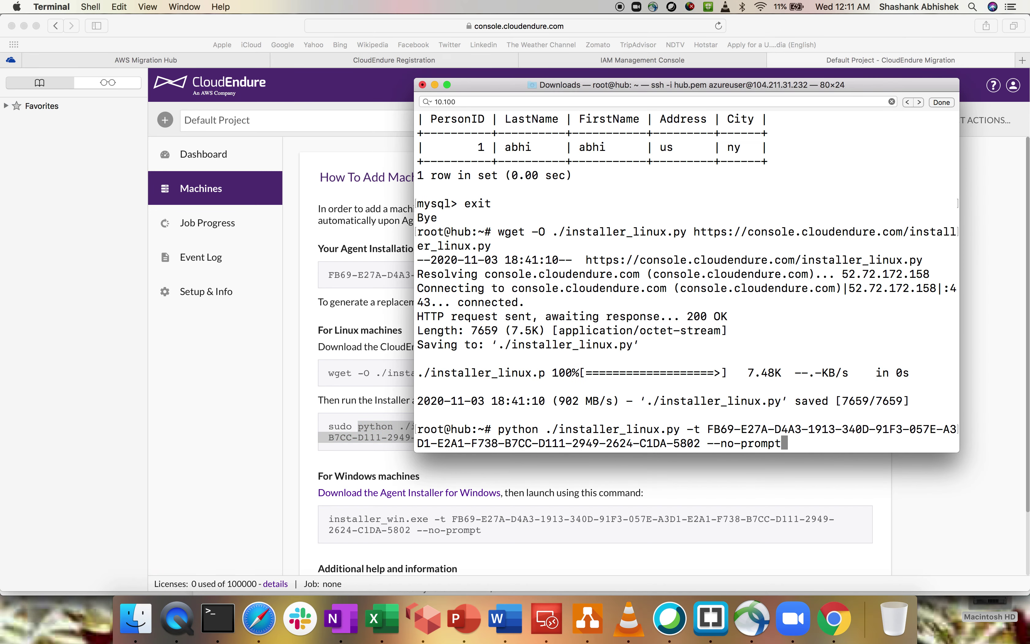
pyautogui.press('Return')
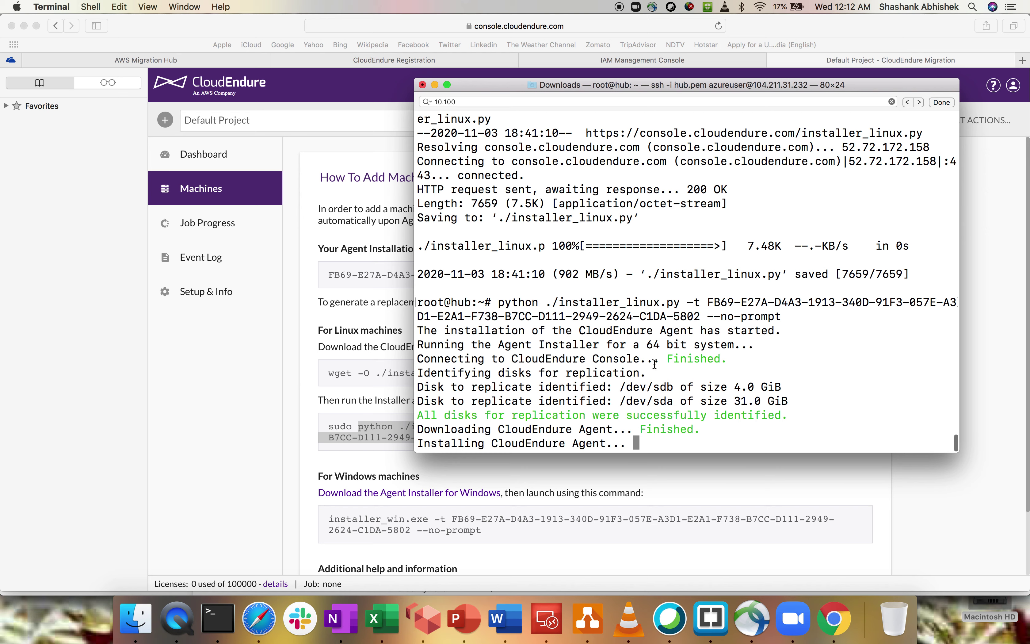
# Switch to Safari and check the project's Dashboard, Machines and Job Progress views for the agent installation.
pyautogui.click(259, 425)
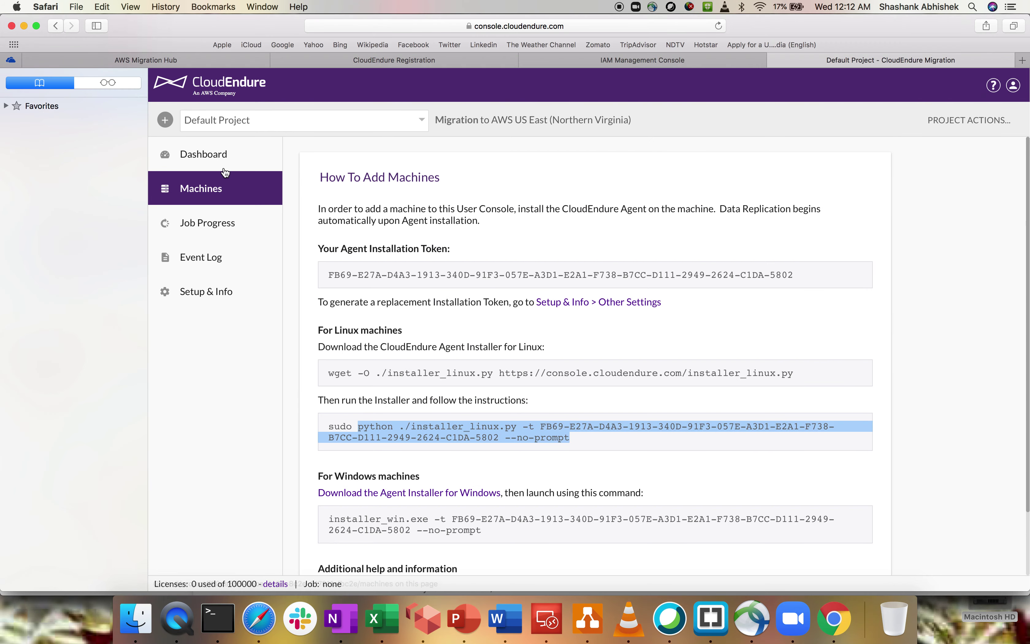
pyautogui.click(203, 154)
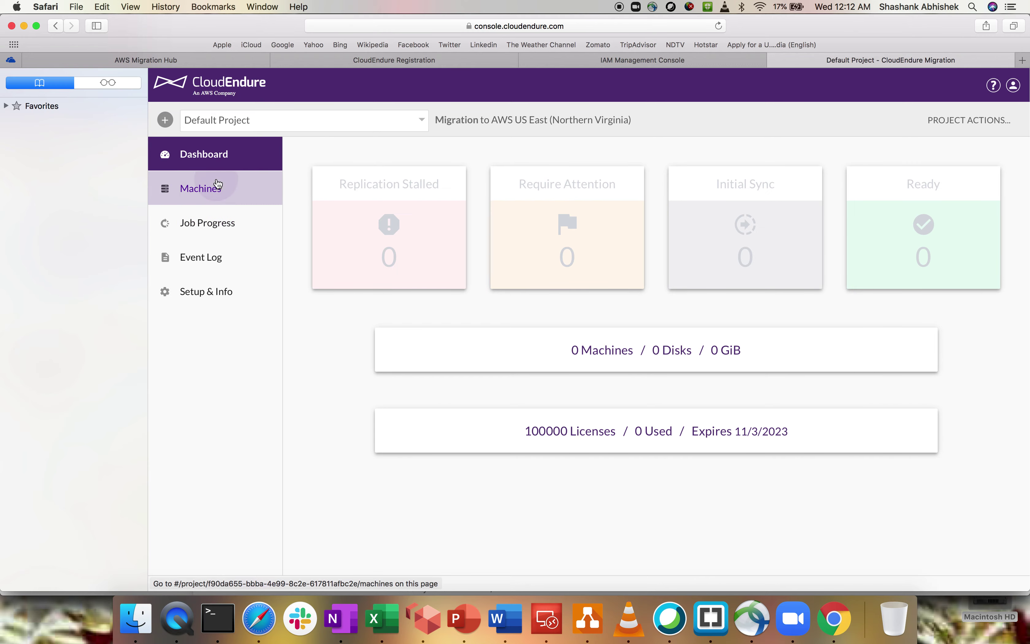
pyautogui.click(209, 189)
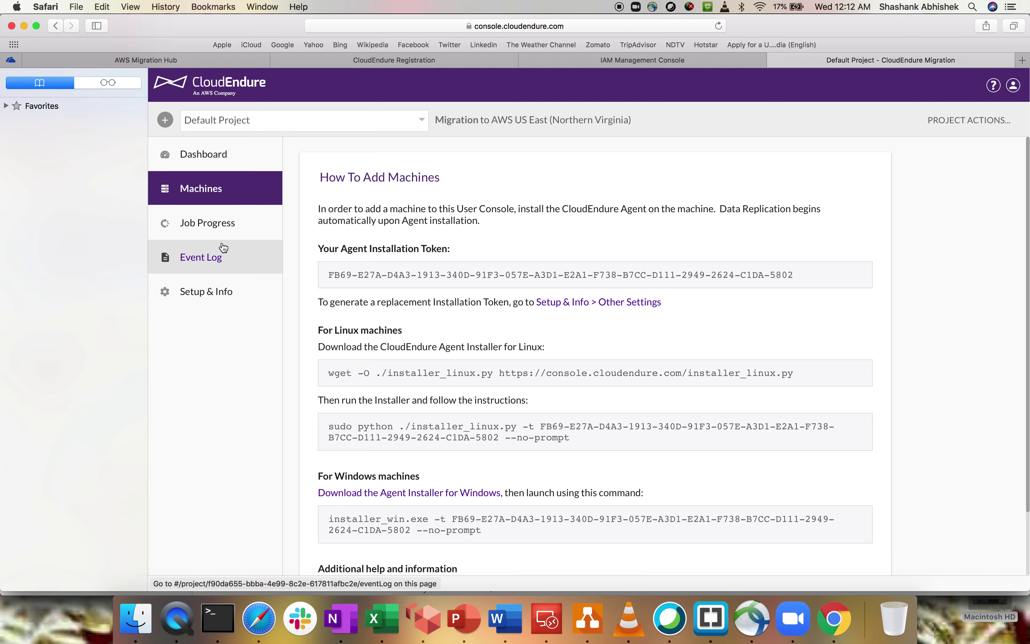
pyautogui.click(232, 221)
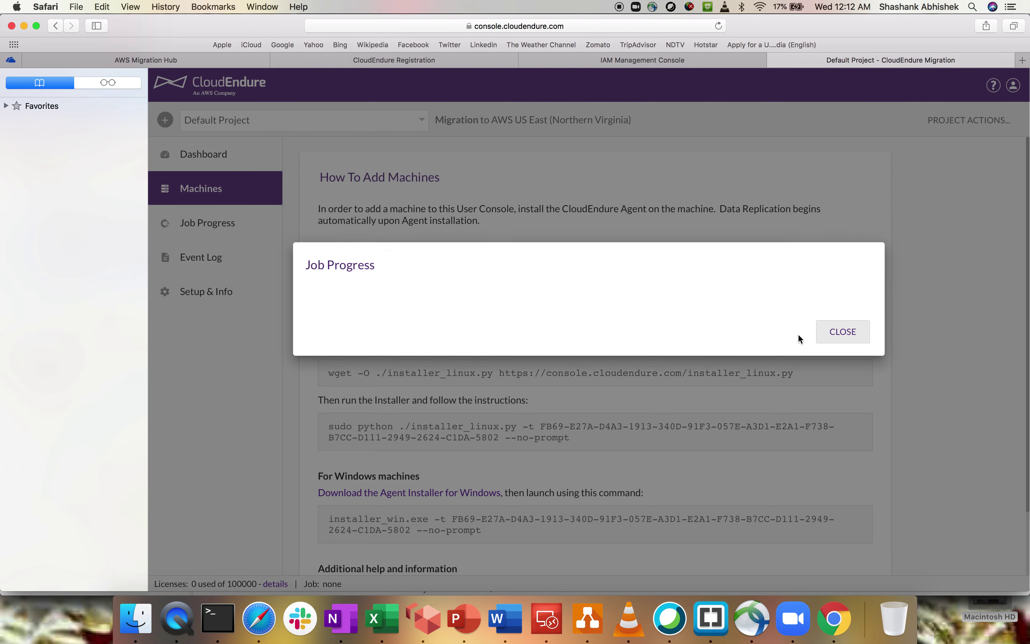
pyautogui.click(837, 332)
# Examine the agentInstallInitiated entry in the project's Event Log and refresh the list.
pyautogui.click(224, 258)
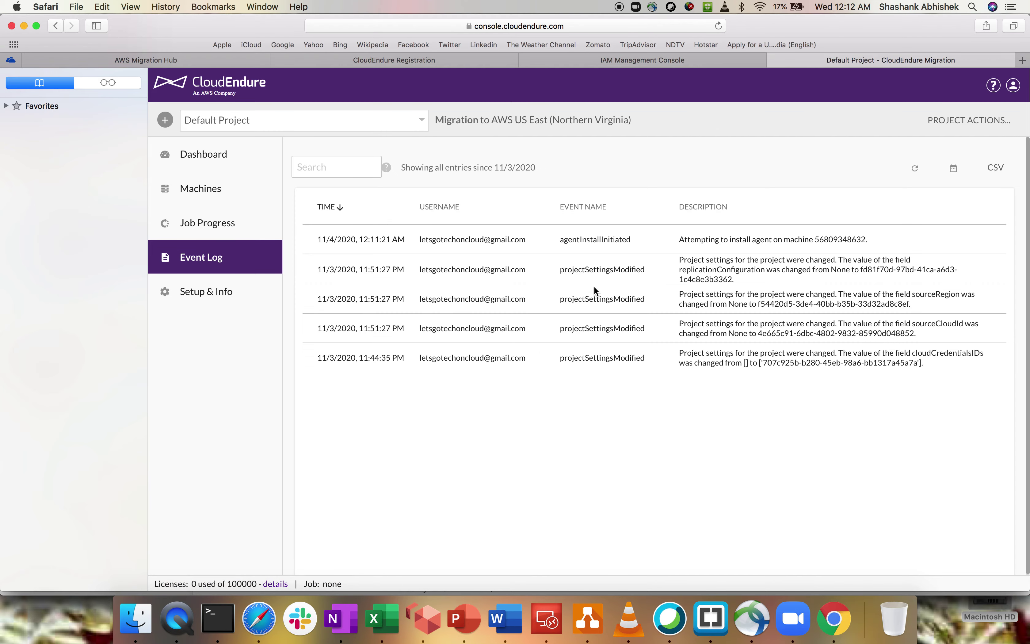
pyautogui.moveTo(681, 240); pyautogui.dragTo(858, 243)
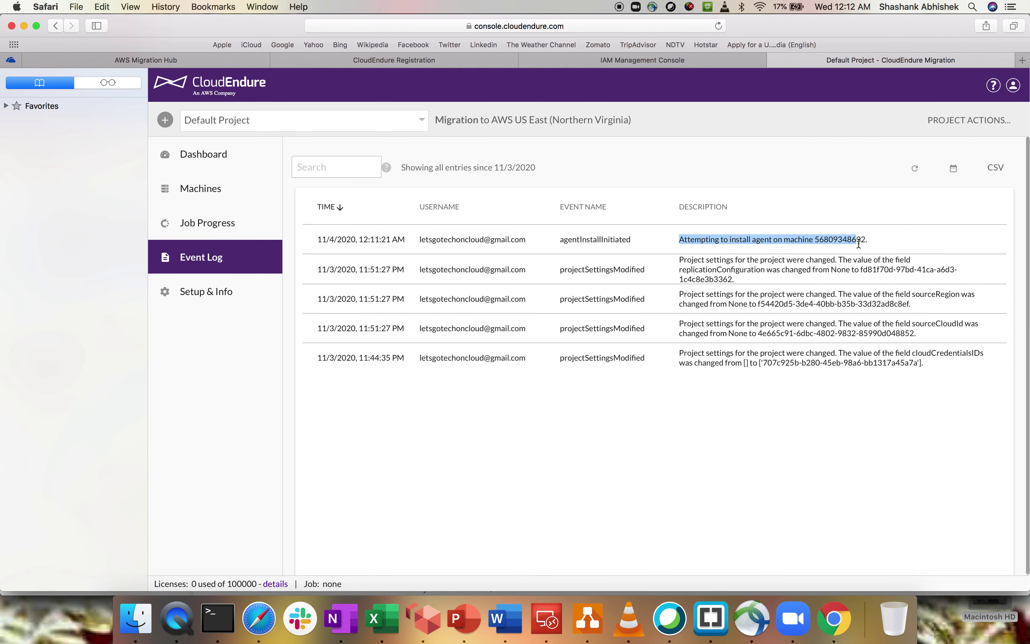
pyautogui.click(858, 243)
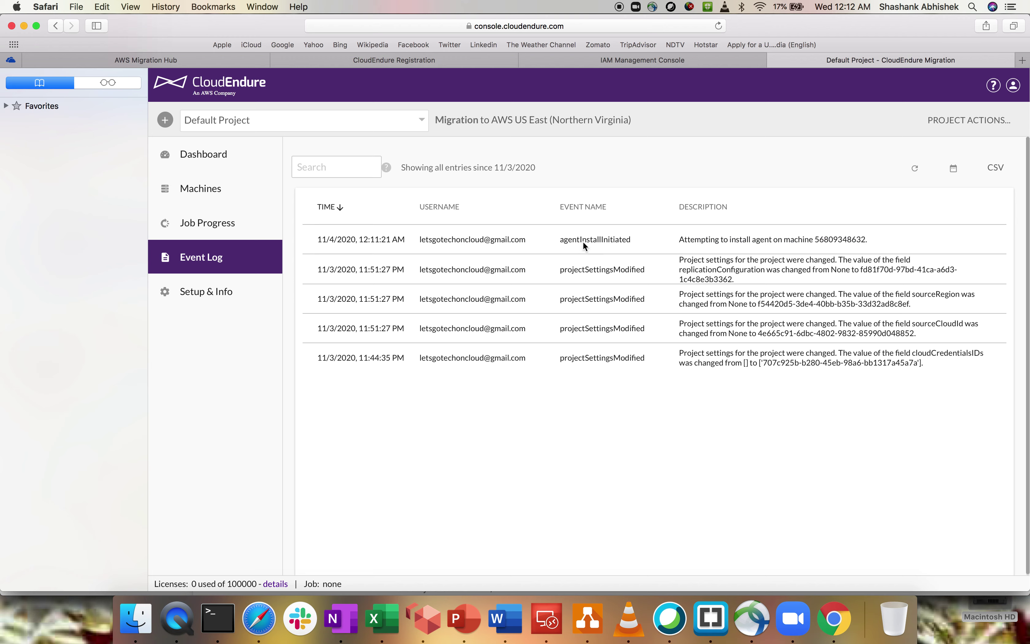
pyautogui.moveTo(579, 241); pyautogui.dragTo(663, 240)
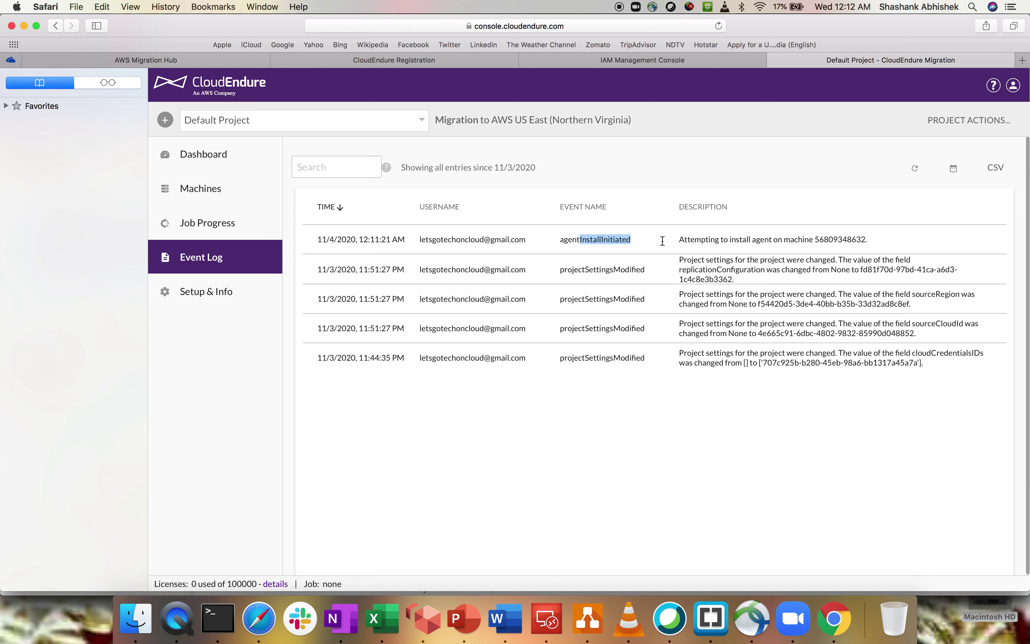
pyautogui.click(682, 487)
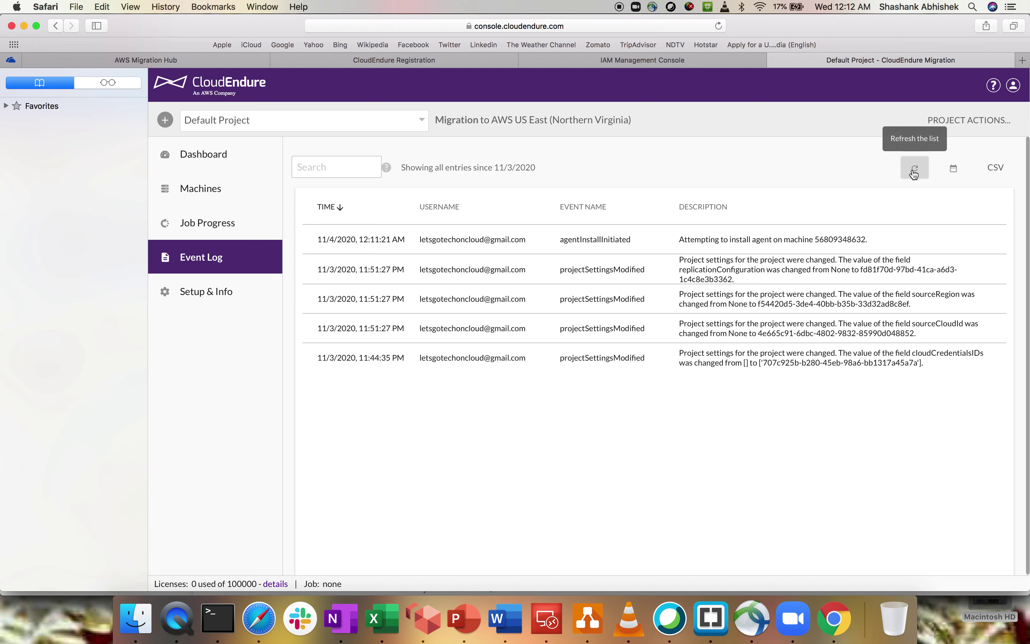
pyautogui.click(914, 169)
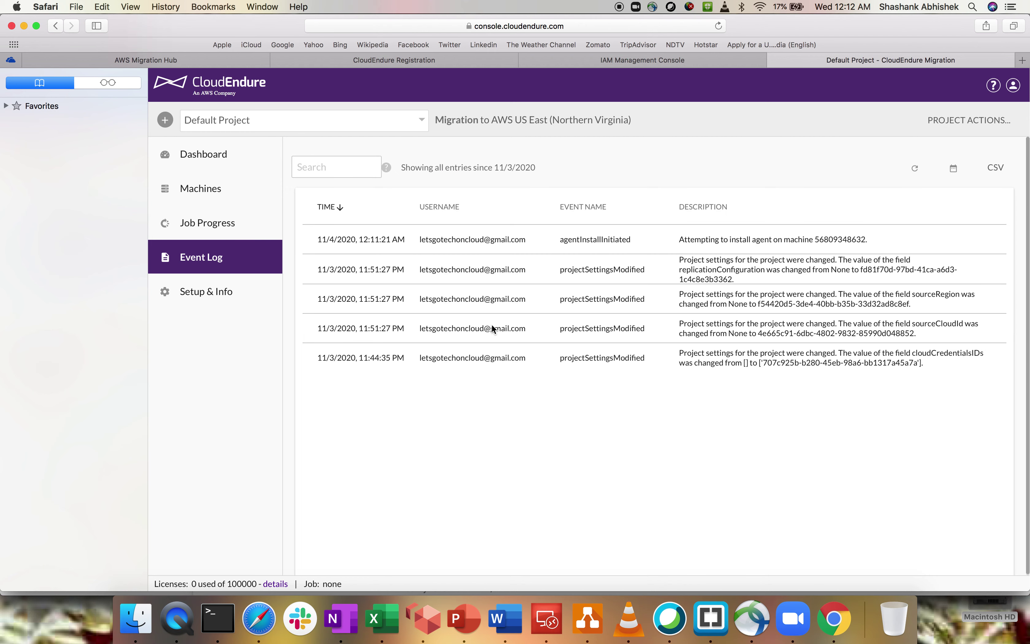
# Check the Machines view and the agent installer output in Terminal, and open the hub machine's details in Safari.
pyautogui.click(214, 190)
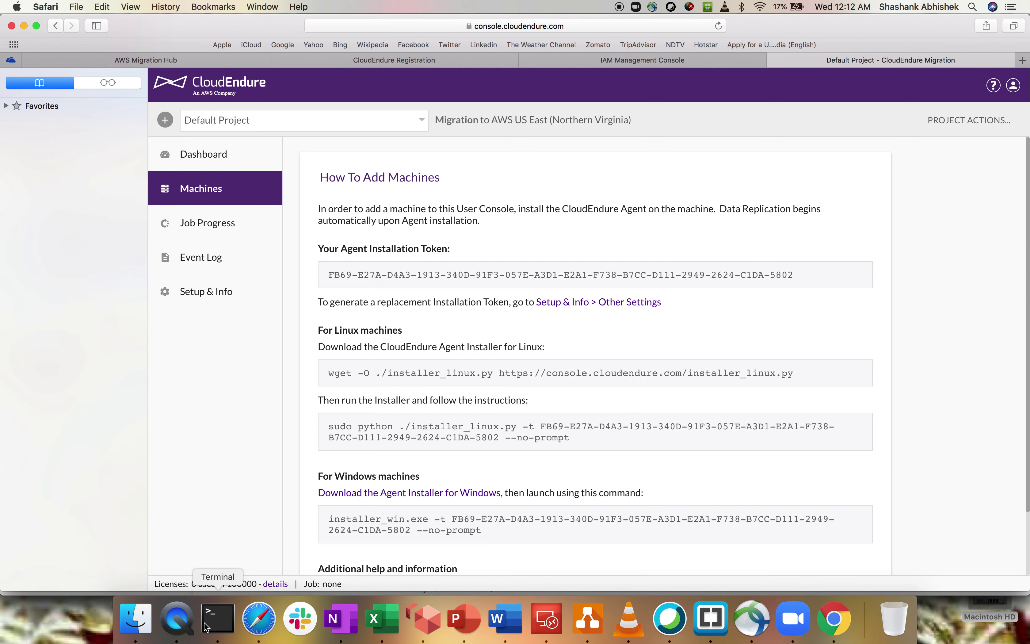
pyautogui.click(205, 626)
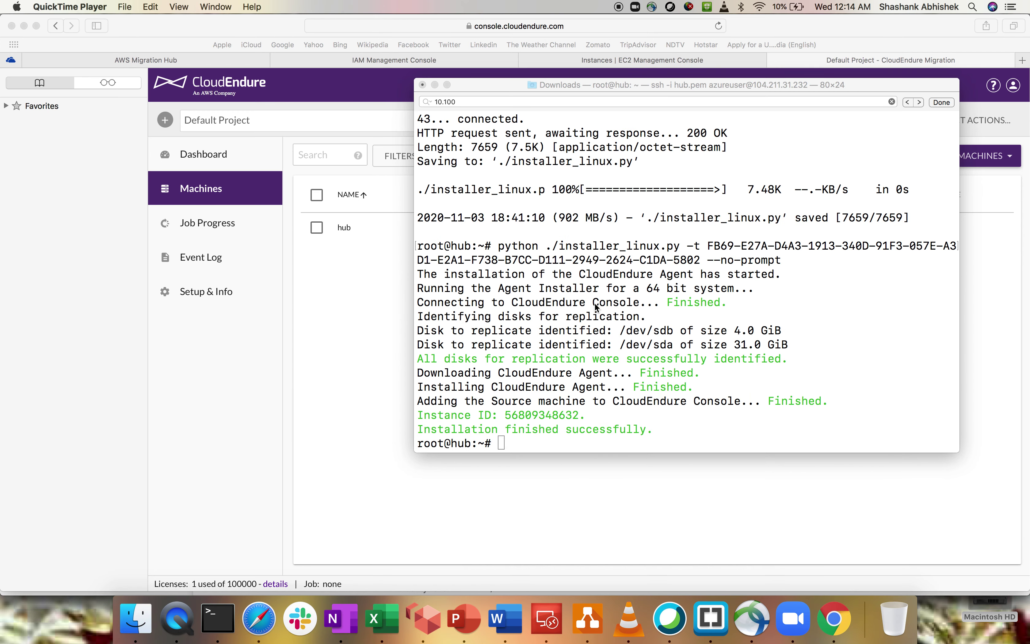
pyautogui.click(350, 378)
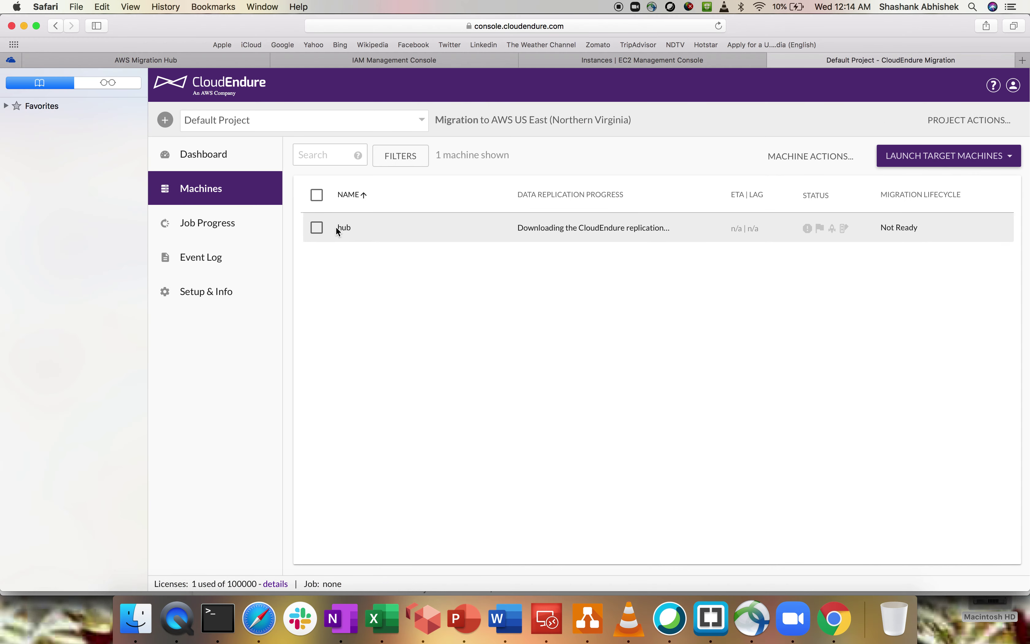
pyautogui.doubleClick(344, 228)
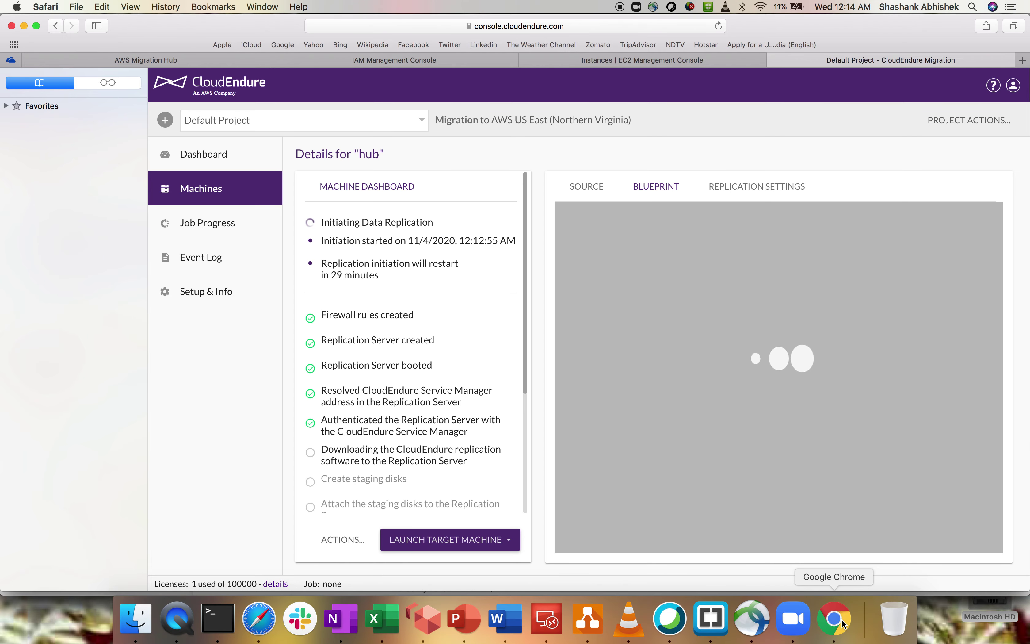
# View the hub virtual machine's Azure overview in Chrome, and examine hub's data replication initiation checklist back in Safari.
pyautogui.click(835, 618)
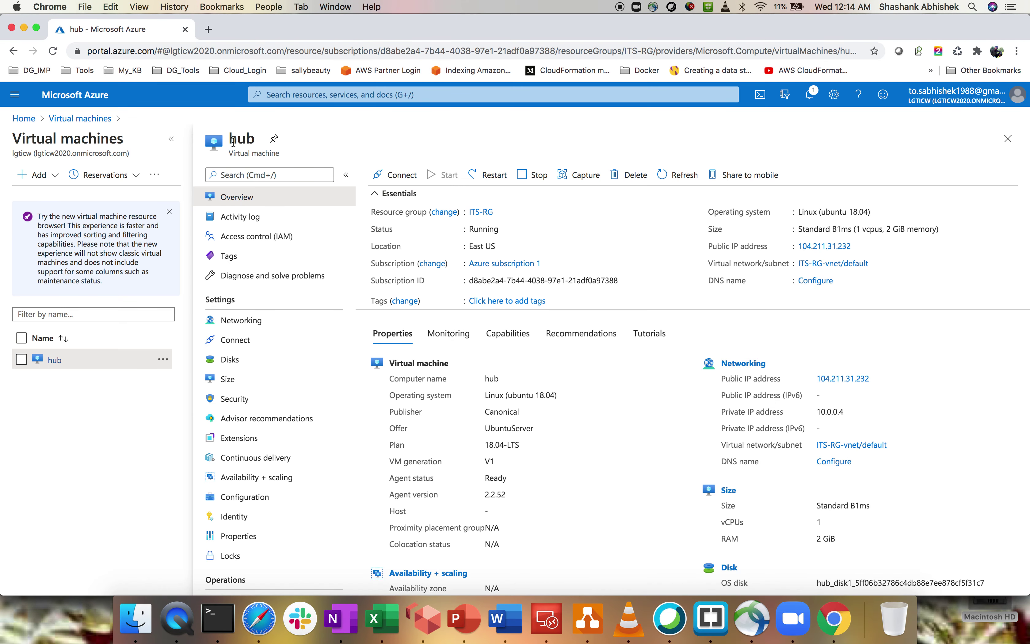
pyautogui.click(256, 620)
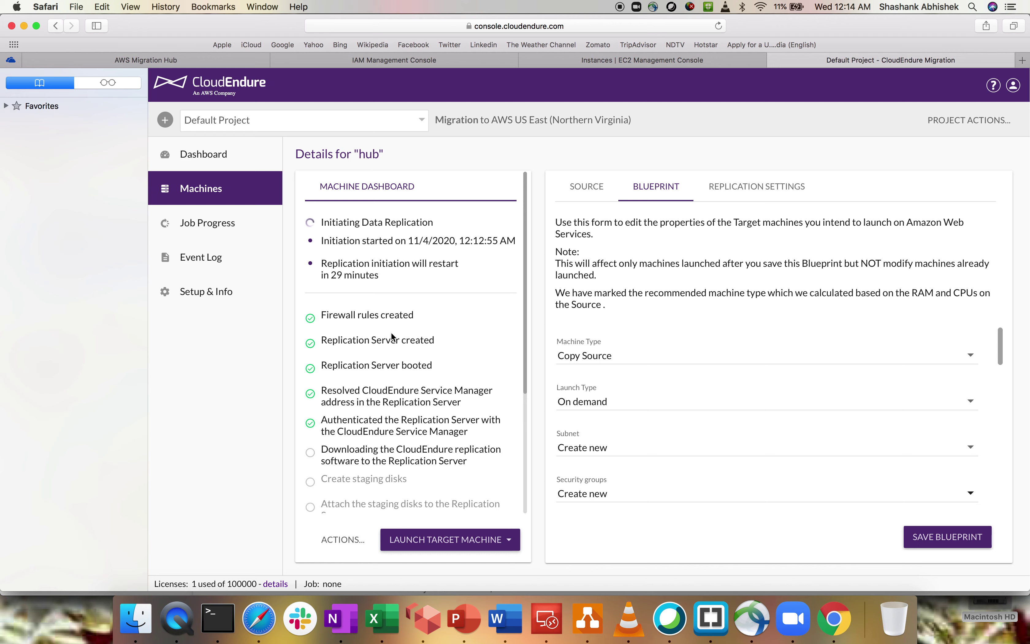
pyautogui.moveTo(321, 316); pyautogui.dragTo(425, 318)
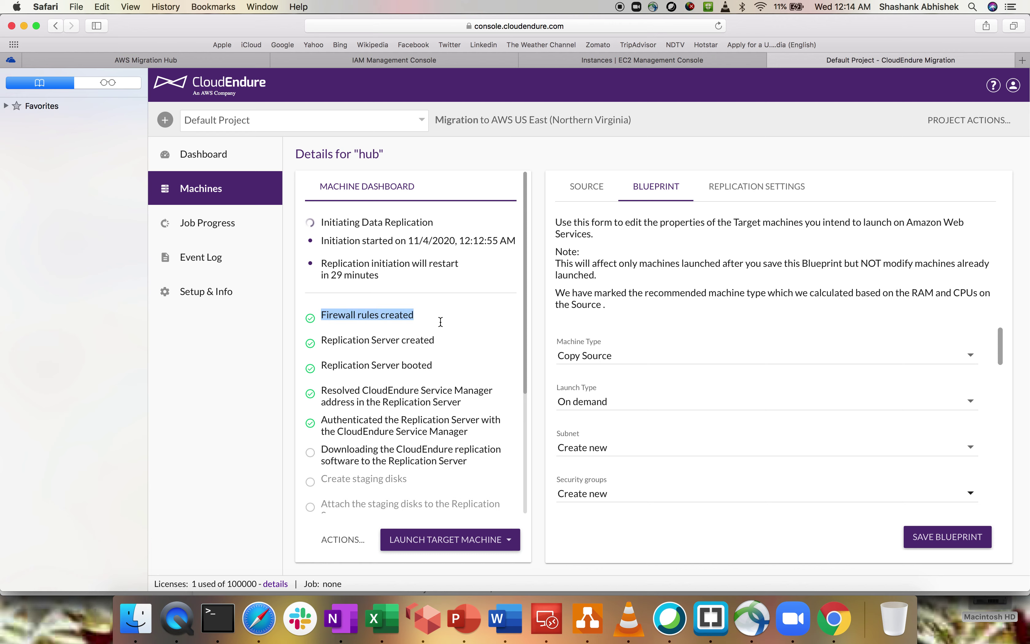
pyautogui.click(362, 354)
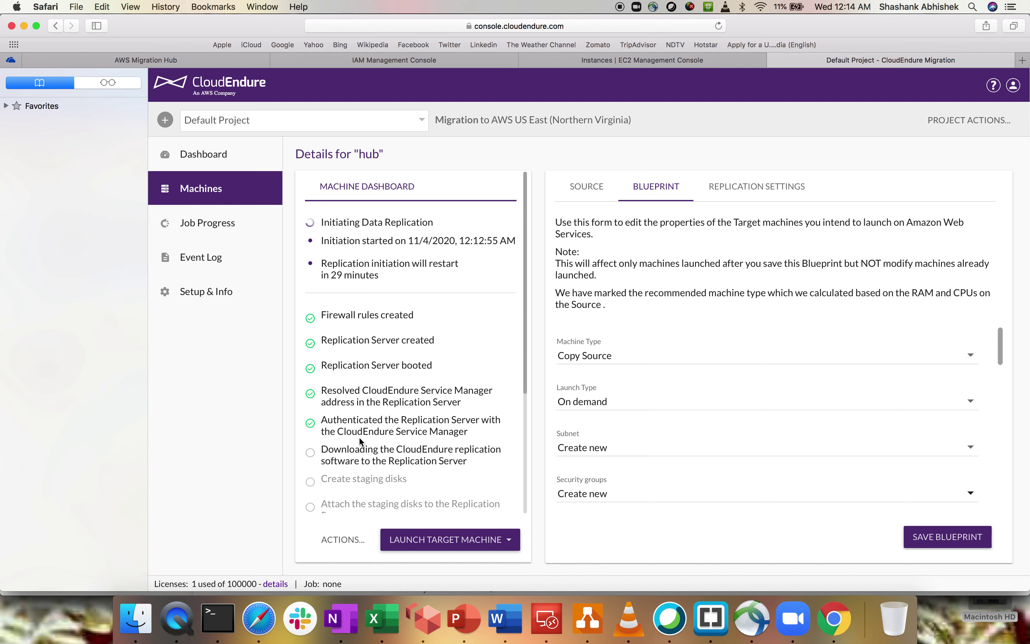
pyautogui.scroll(-1, 359, 440)
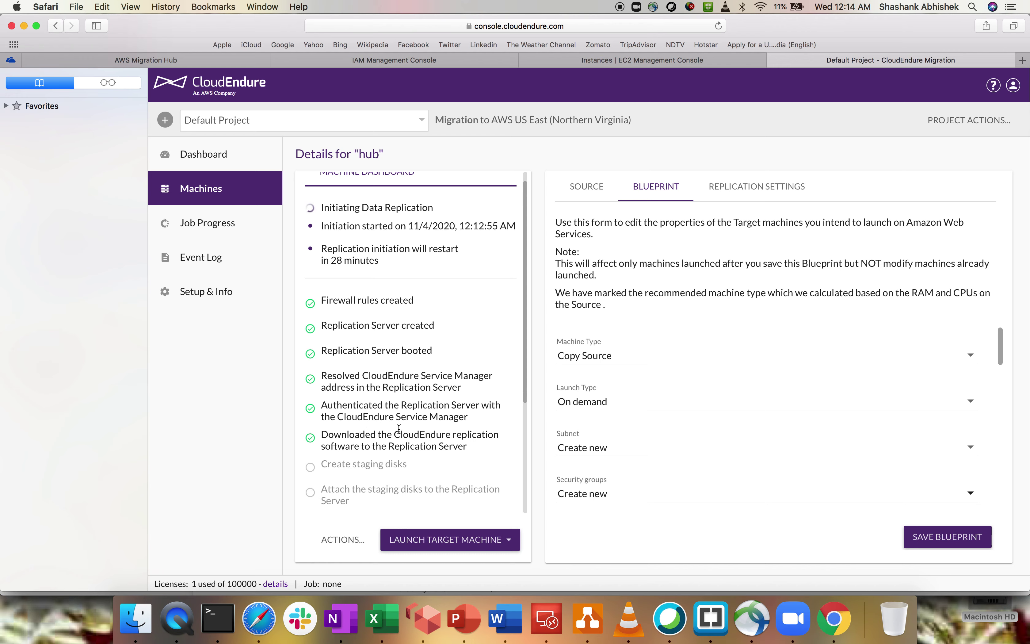
pyautogui.scroll(-2, 399, 464)
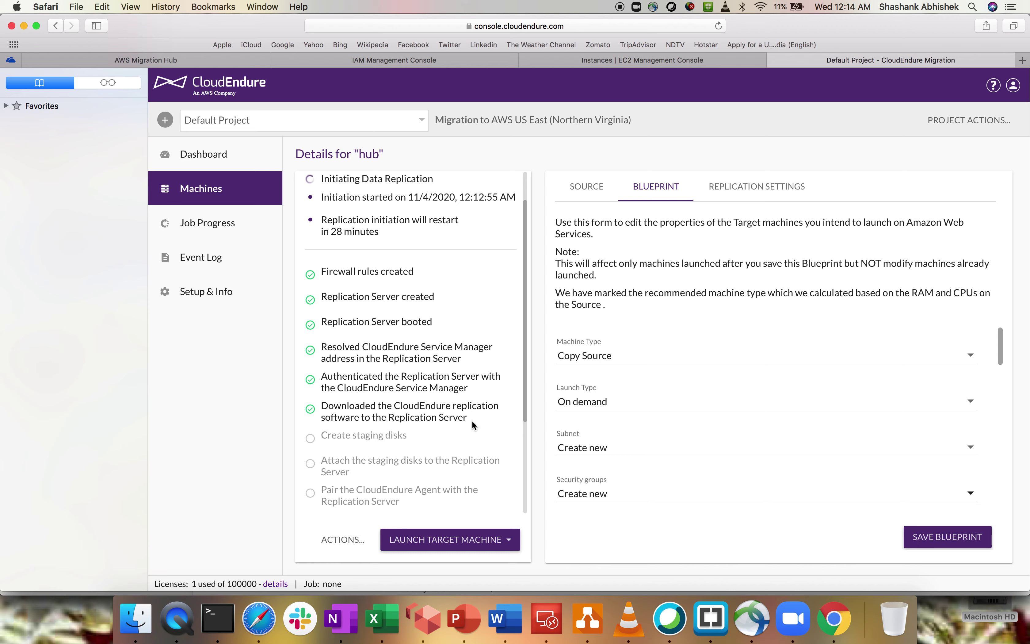
# Widen the Name column in the EC2 instances list and remove the running instance state filter.
pyautogui.click(581, 64)
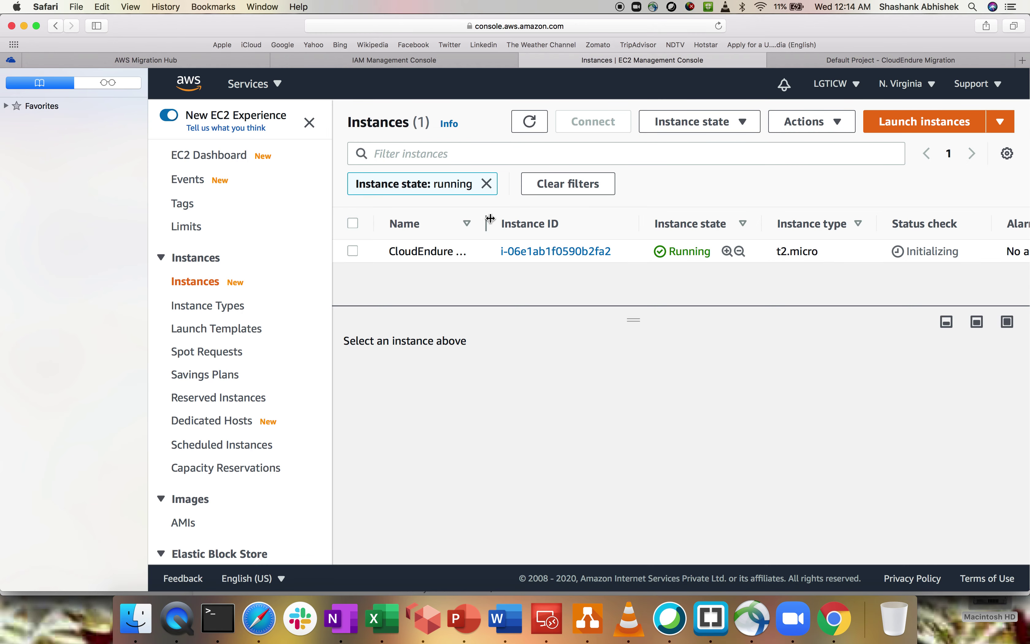
pyautogui.moveTo(485, 222); pyautogui.dragTo(565, 222)
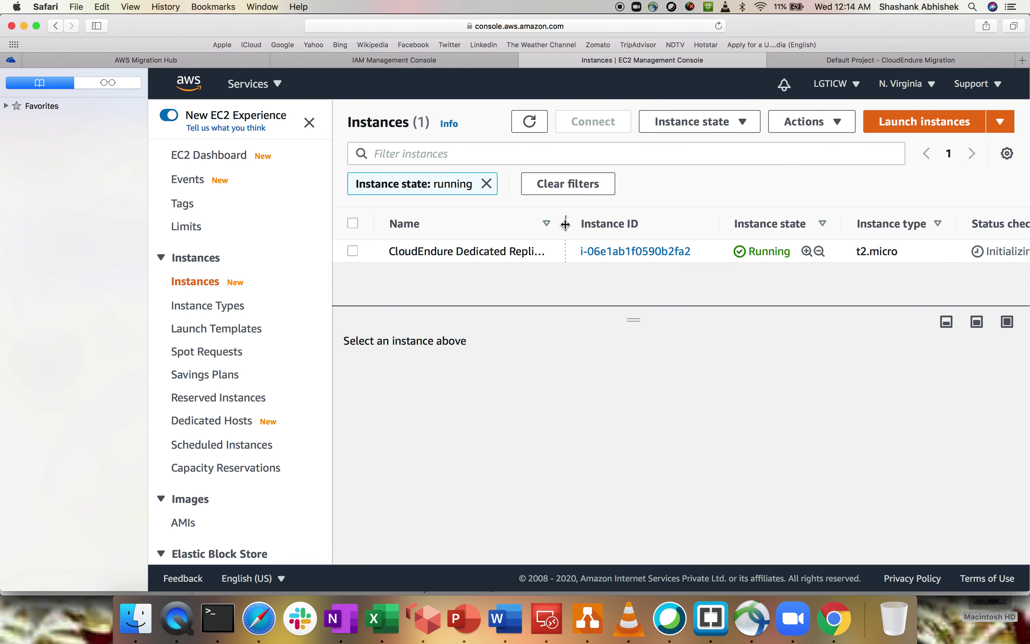
pyautogui.click(487, 184)
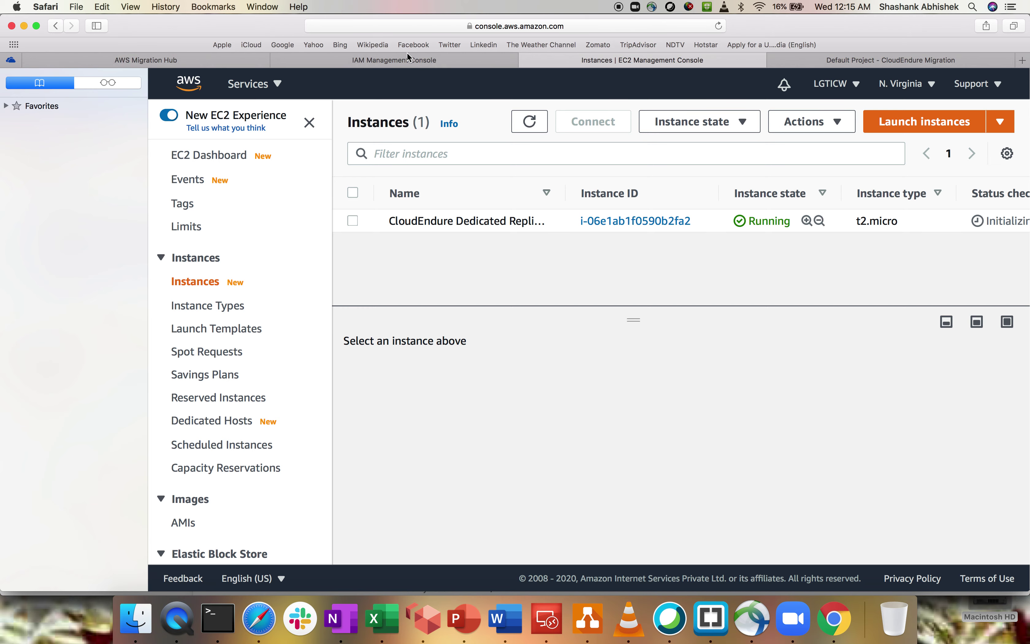
# Check the hub machine's data replication initiation checklist in the CloudEndure project.
pyautogui.click(839, 61)
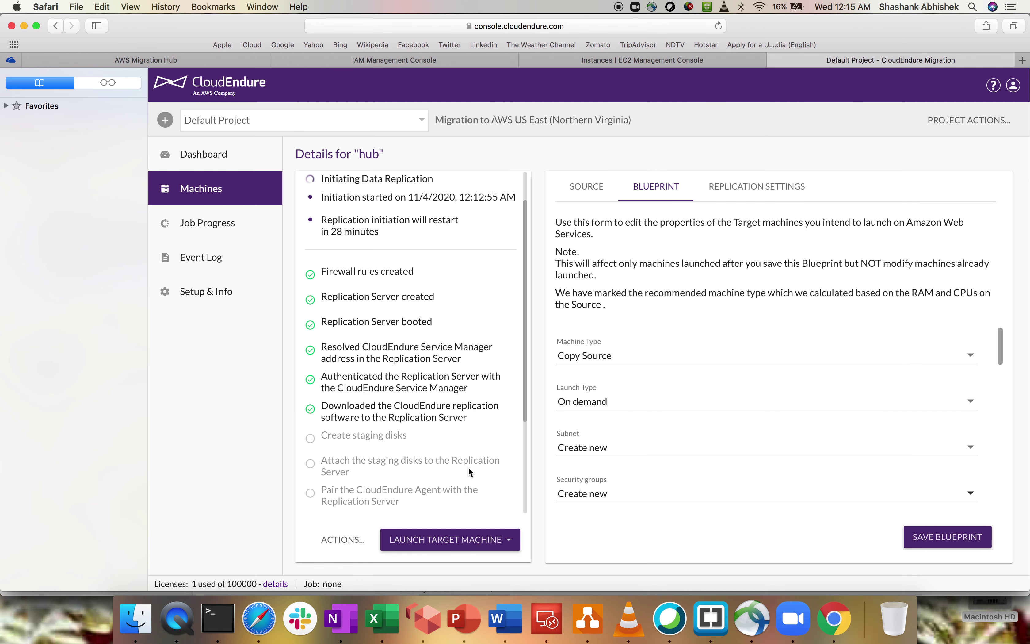
pyautogui.scroll(2, 462, 480)
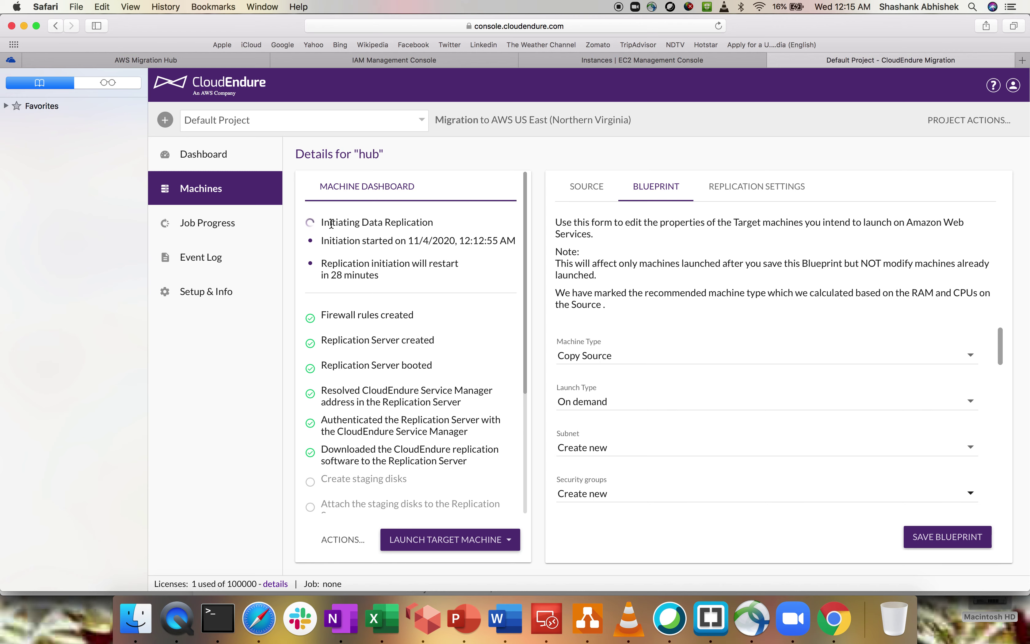
pyautogui.moveTo(329, 222); pyautogui.dragTo(429, 225)
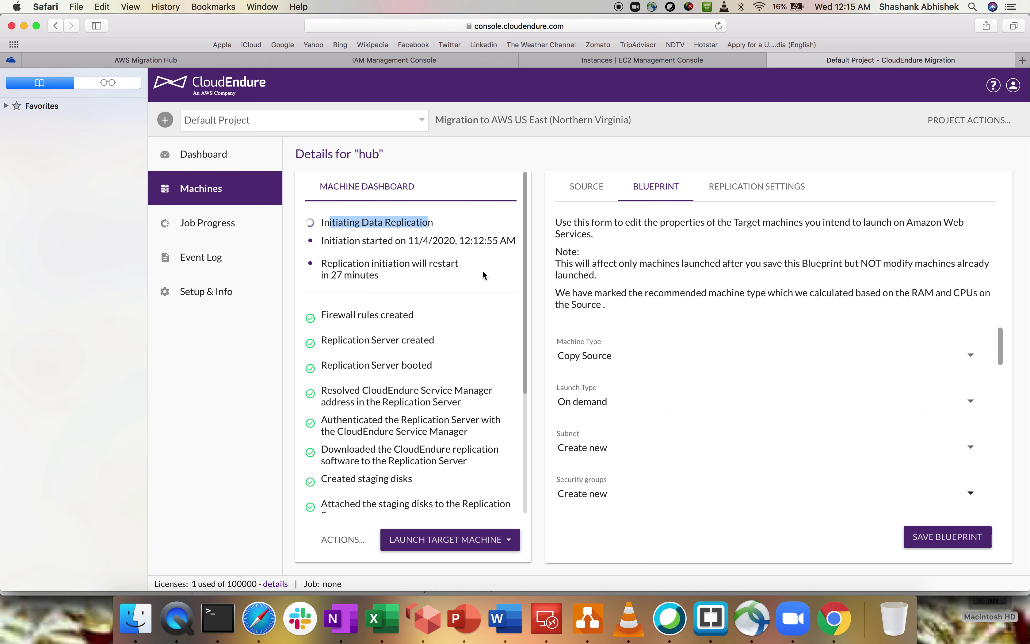
# Open the Elastic Block Store volumes list in the EC2 console, widen its Name column and review the volumes' attributes.
pyautogui.click(609, 63)
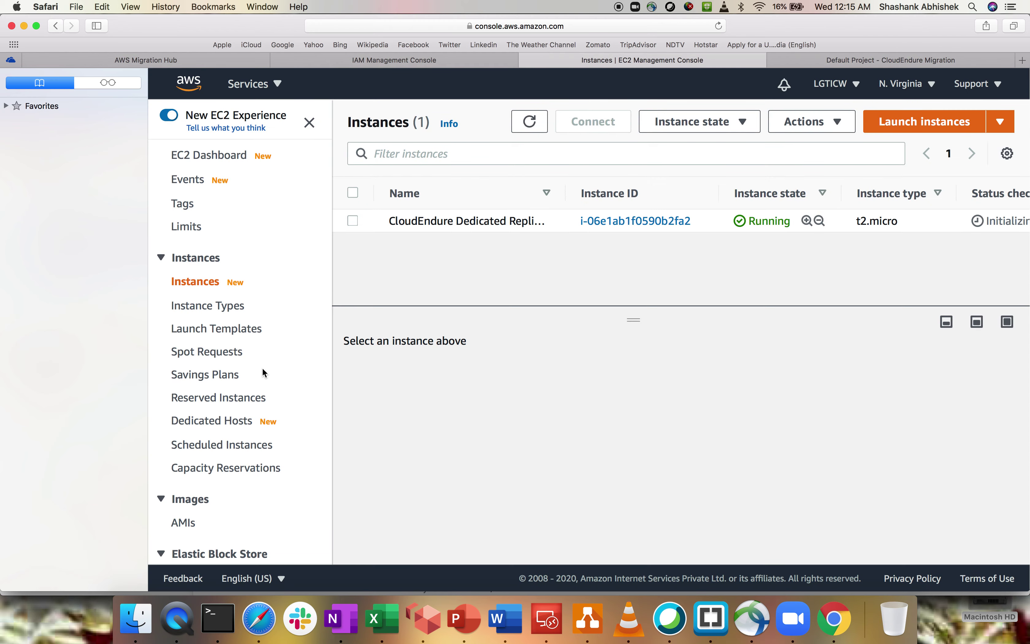
pyautogui.scroll(-3, 200, 450)
pyautogui.click(198, 506)
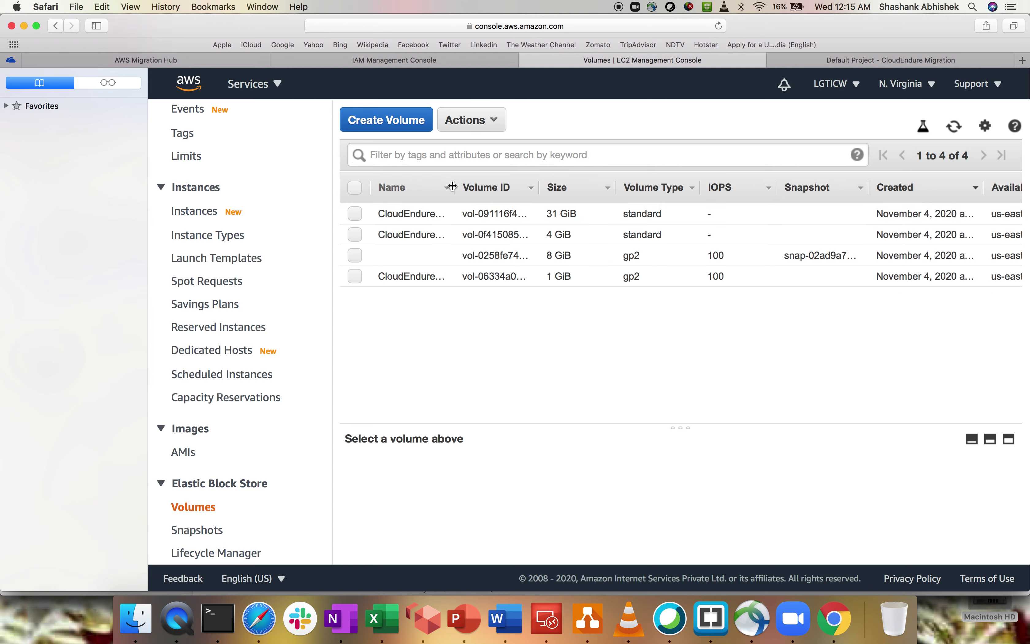
pyautogui.moveTo(453, 193); pyautogui.dragTo(543, 194)
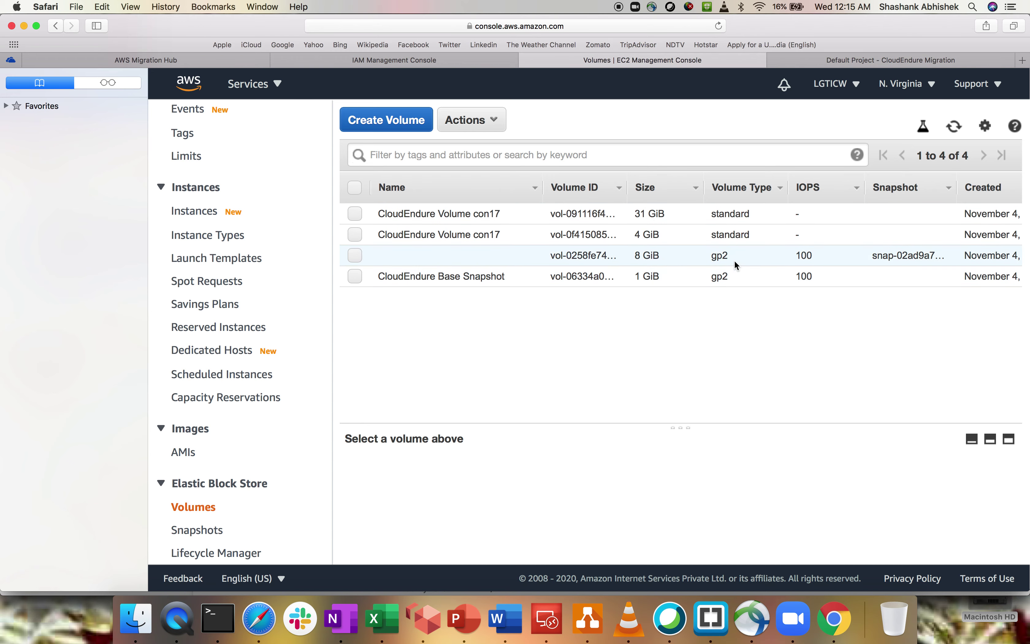
pyautogui.hscroll(10, 734, 261)
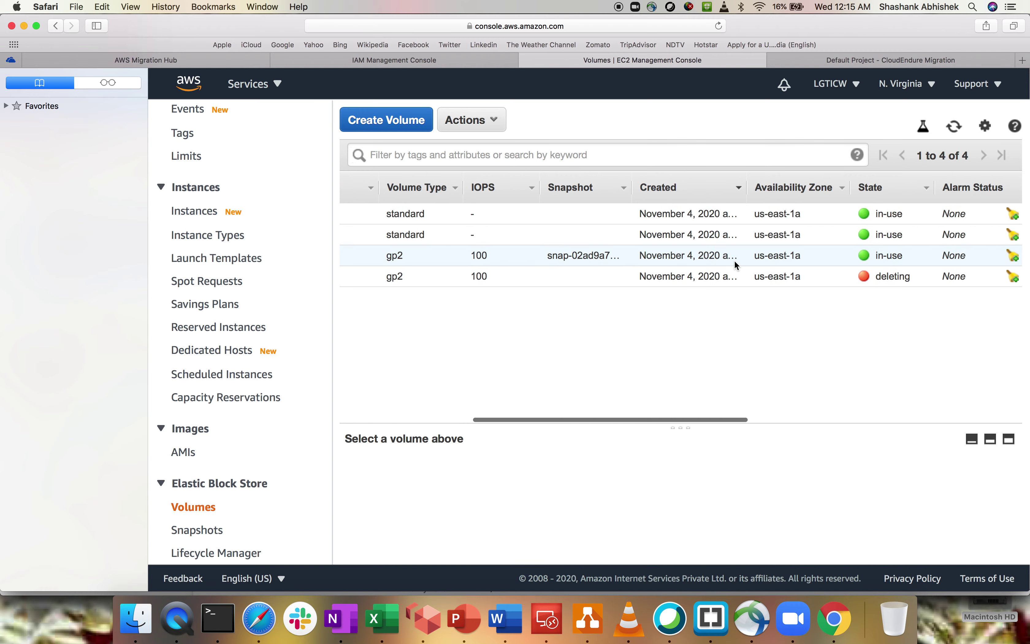
pyautogui.hscroll(-10, 735, 261)
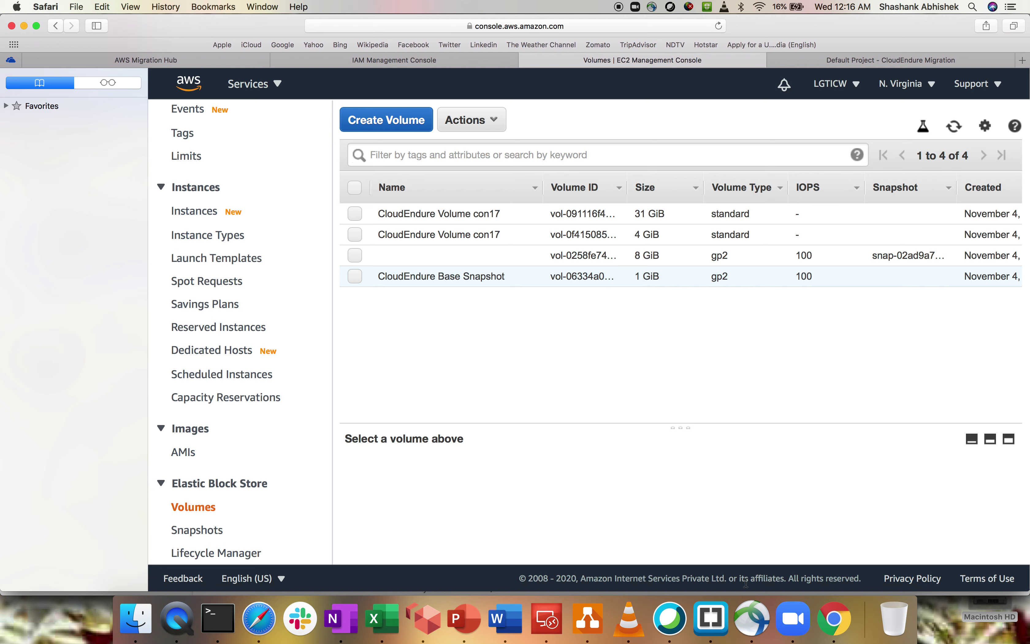
# Switch to Chrome and check the OS disk size of the hub virtual machine in Azure.
pyautogui.click(835, 618)
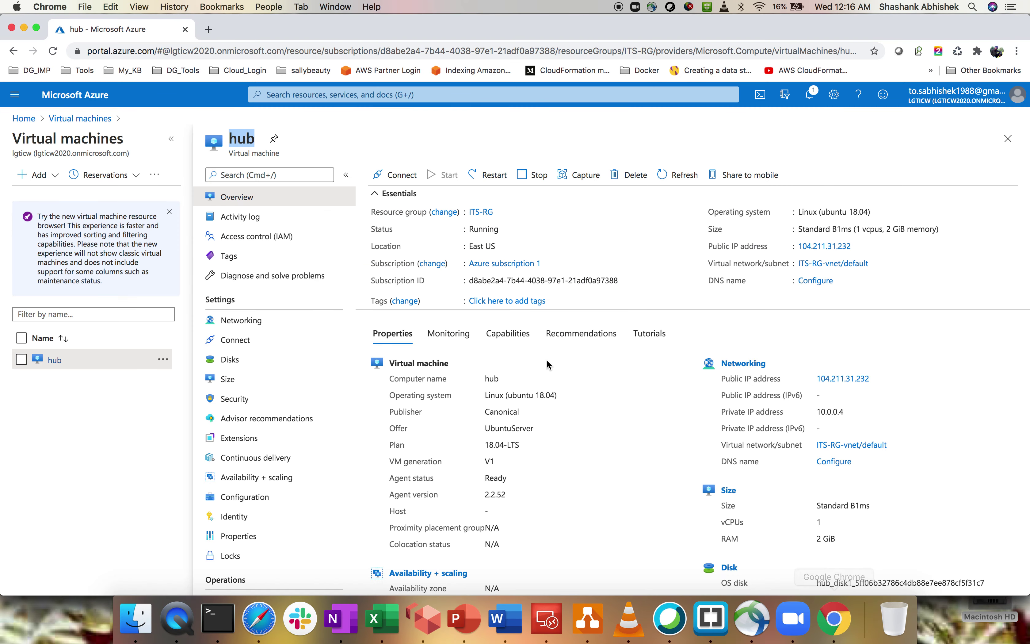
pyautogui.click(252, 360)
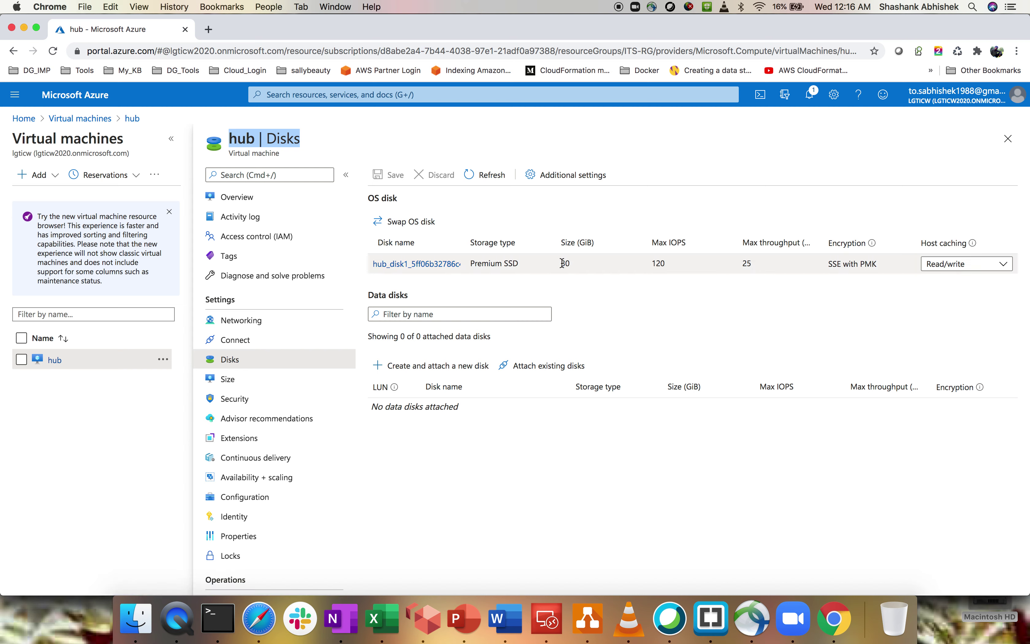
pyautogui.doubleClick(591, 262)
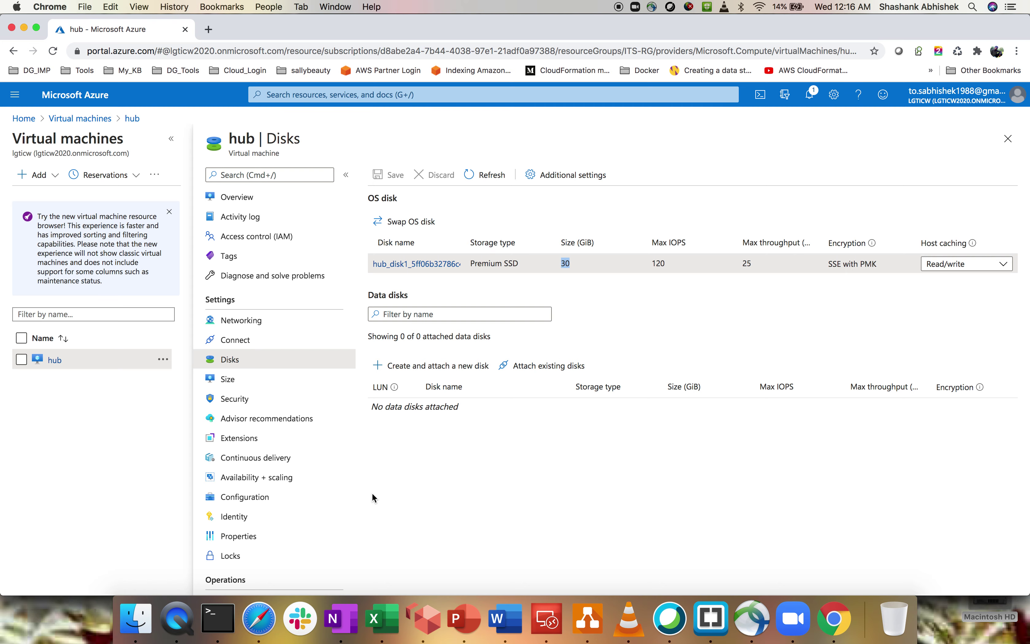
# Return to Safari, enlarge the volume details pane and examine the size, state and attachment information of each EBS volume.
pyautogui.click(259, 618)
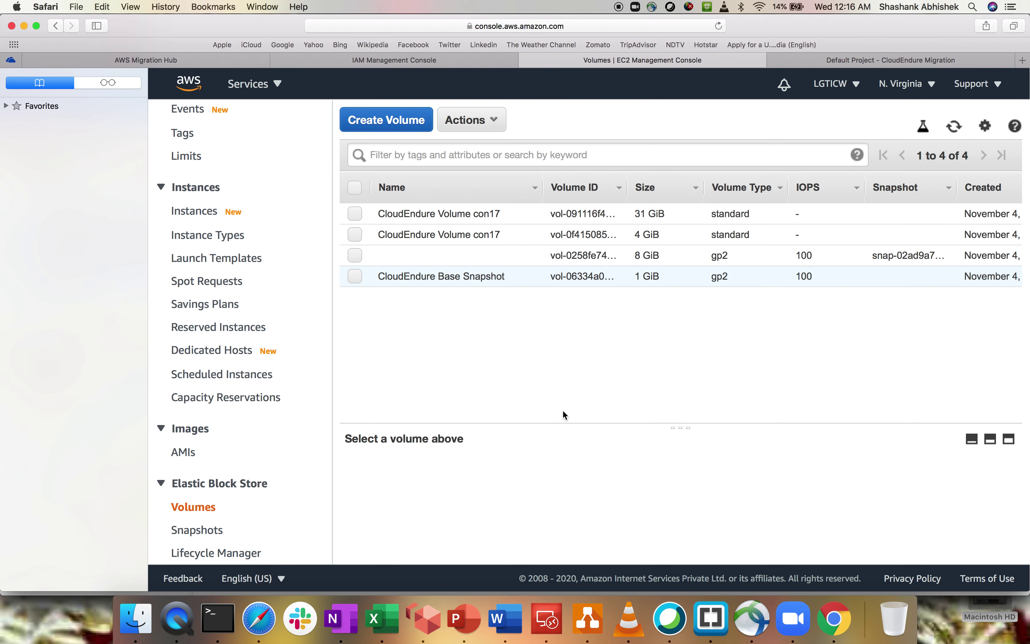
pyautogui.hscroll(3, 700, 242)
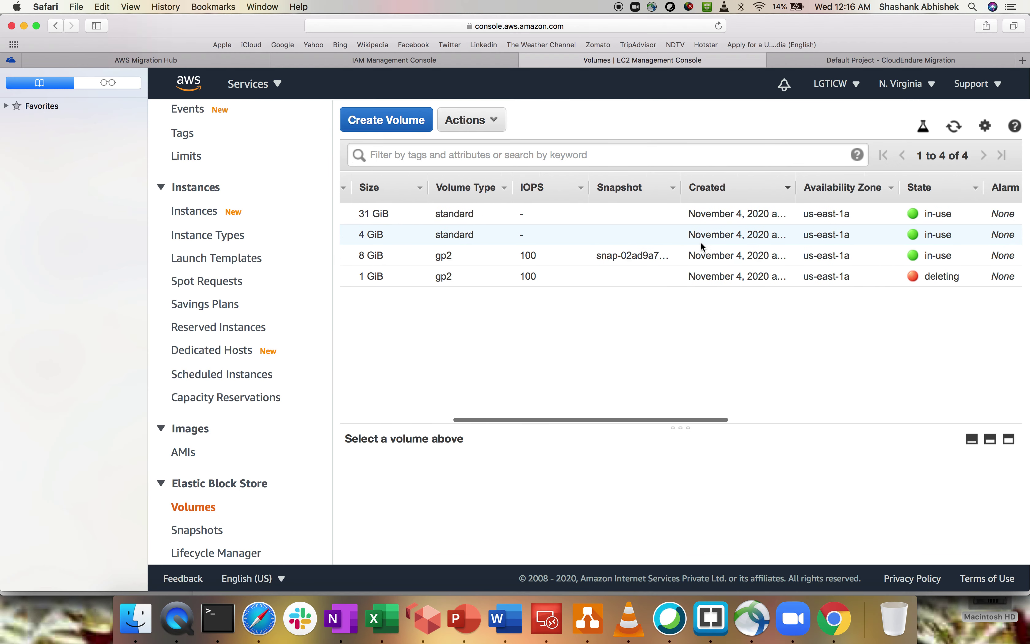
pyautogui.hscroll(-10, 700, 241)
pyautogui.click(355, 213)
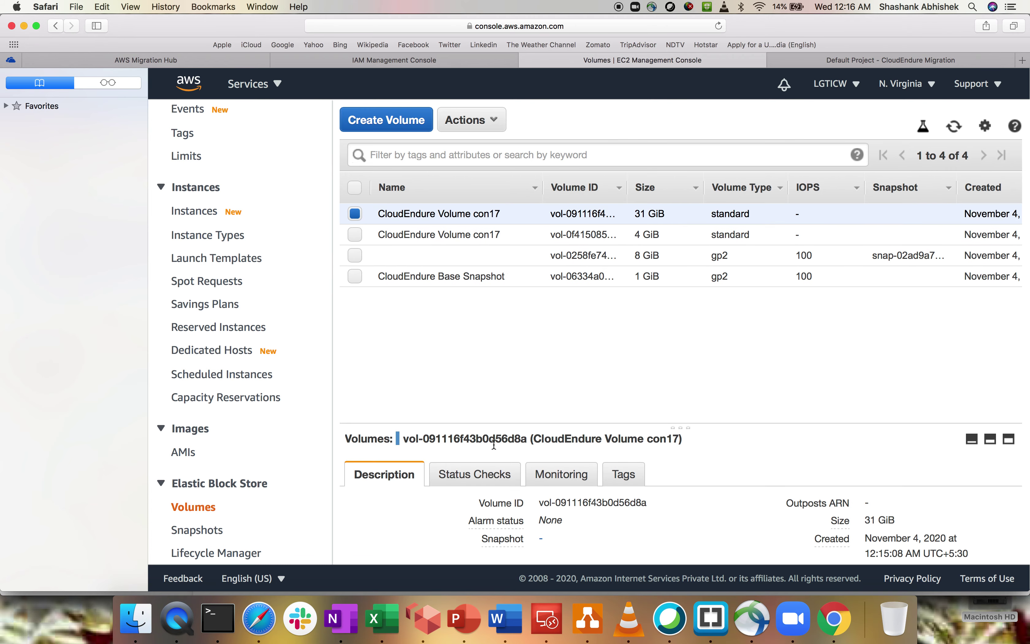
pyautogui.moveTo(502, 426); pyautogui.dragTo(518, 285)
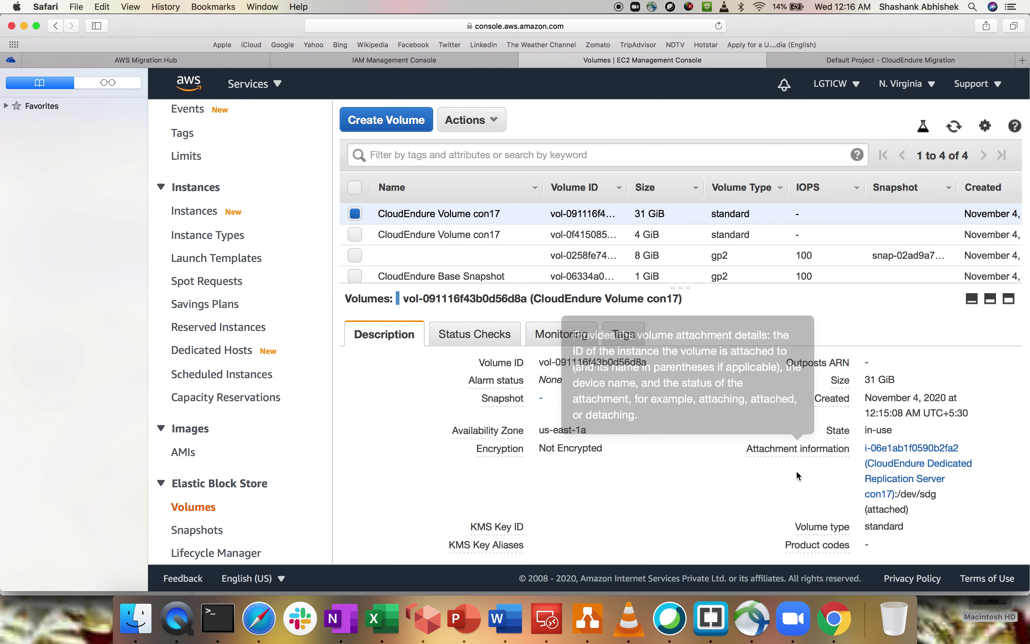
pyautogui.click(403, 232)
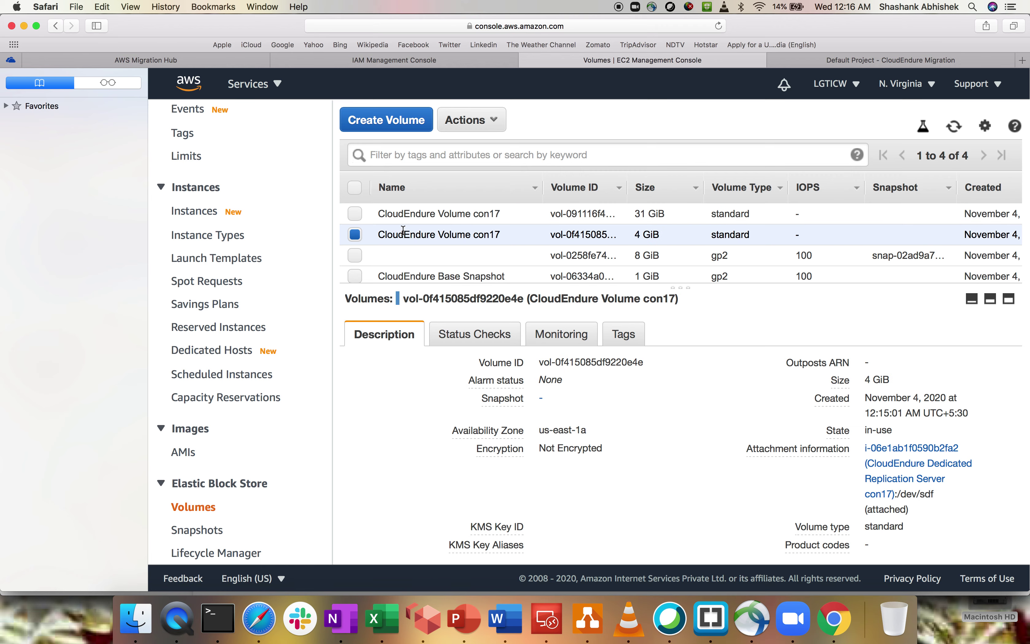
pyautogui.scroll(-1, 421, 256)
pyautogui.click(438, 272)
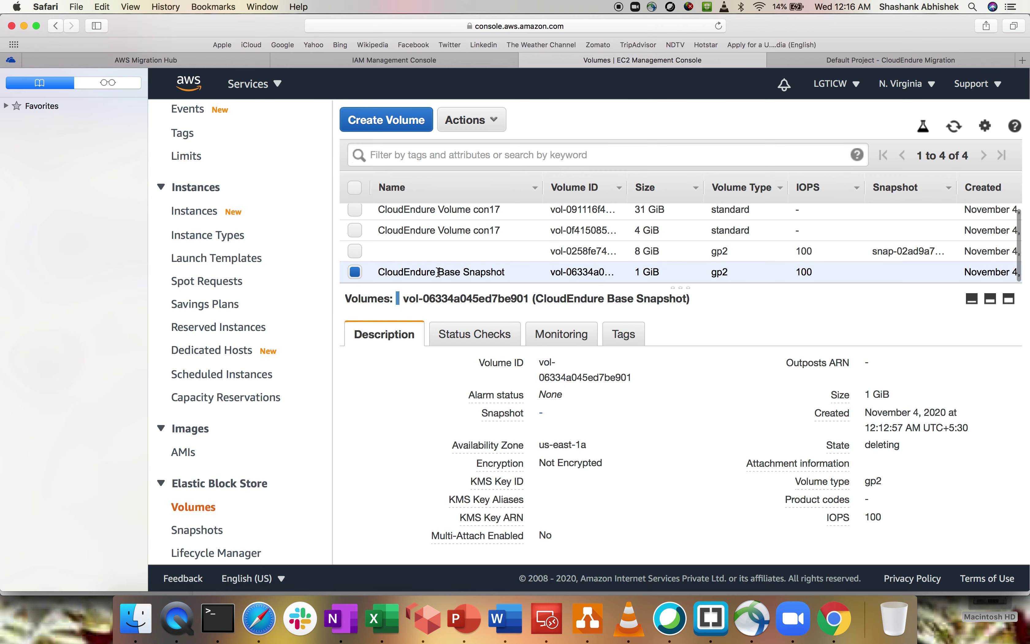
pyautogui.click(440, 254)
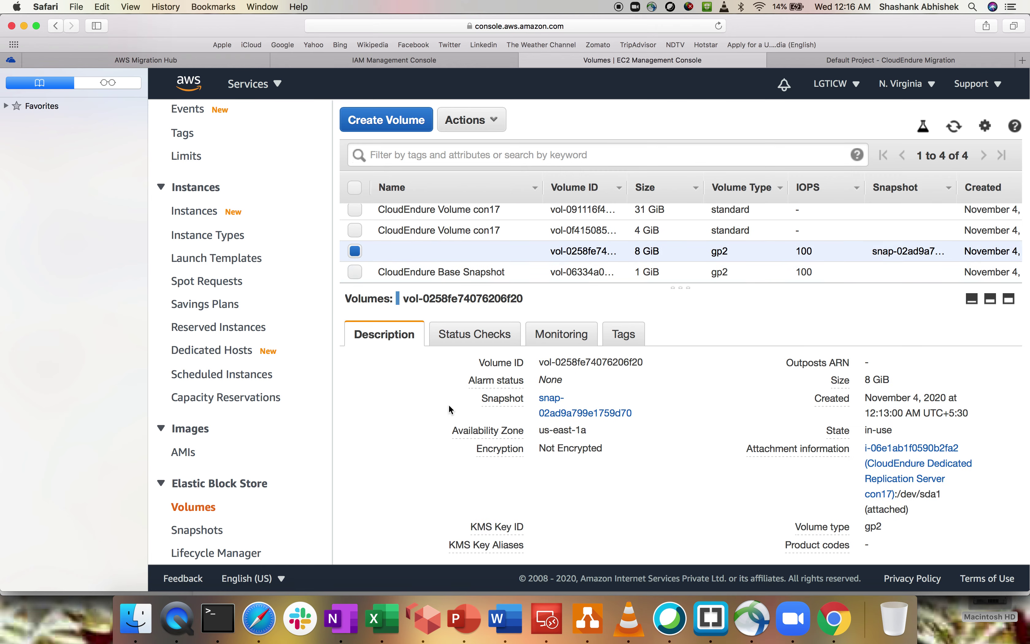
# Check the EC2 instances list, and examine the hub machine's initial sync status in the CloudEndure project.
pyautogui.scroll(3, 212, 306)
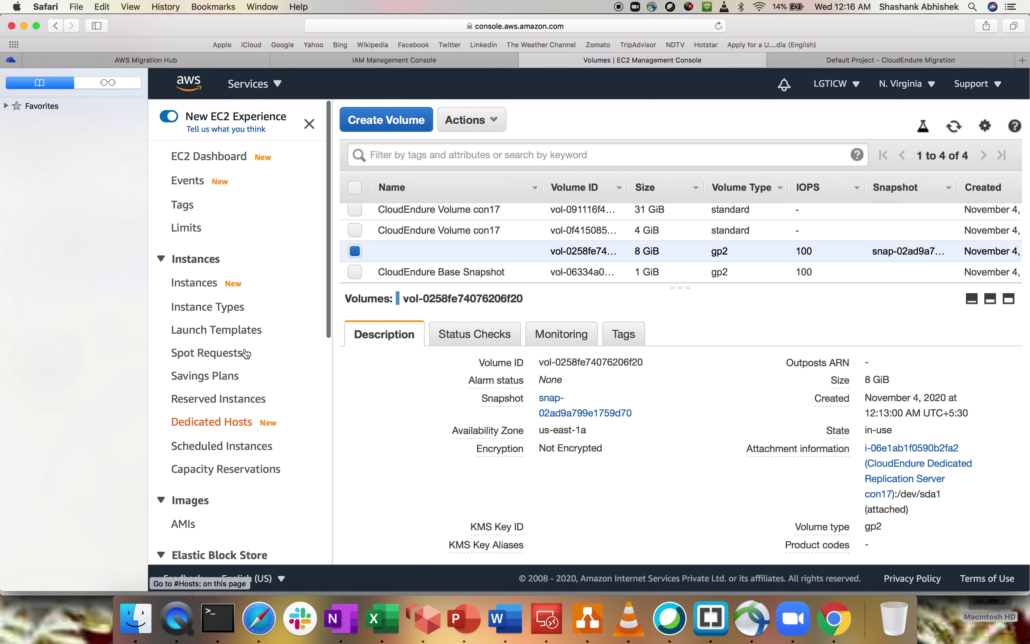
pyautogui.click(212, 281)
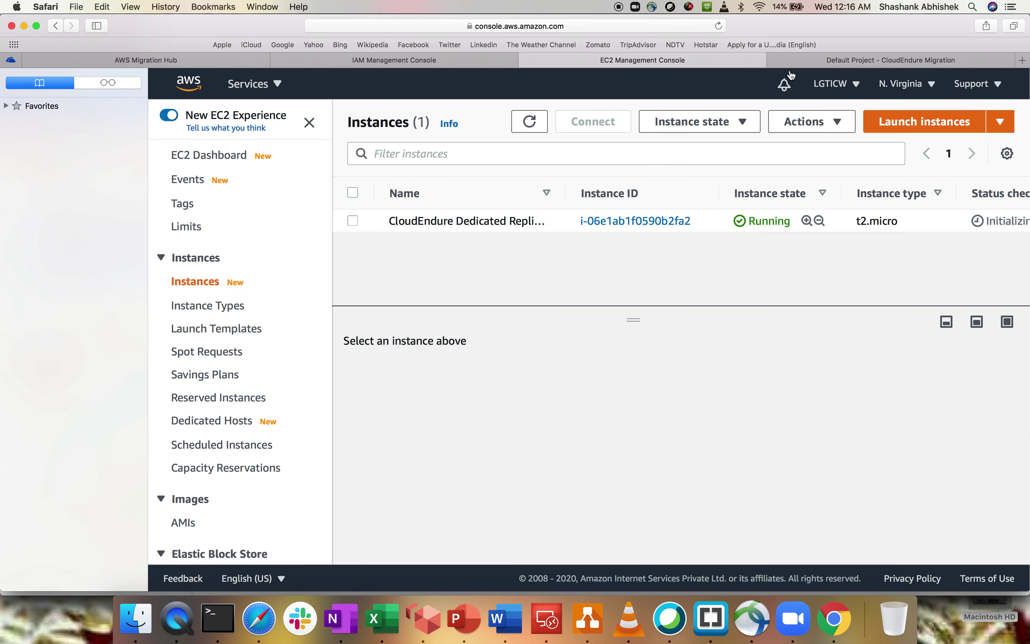
pyautogui.click(890, 60)
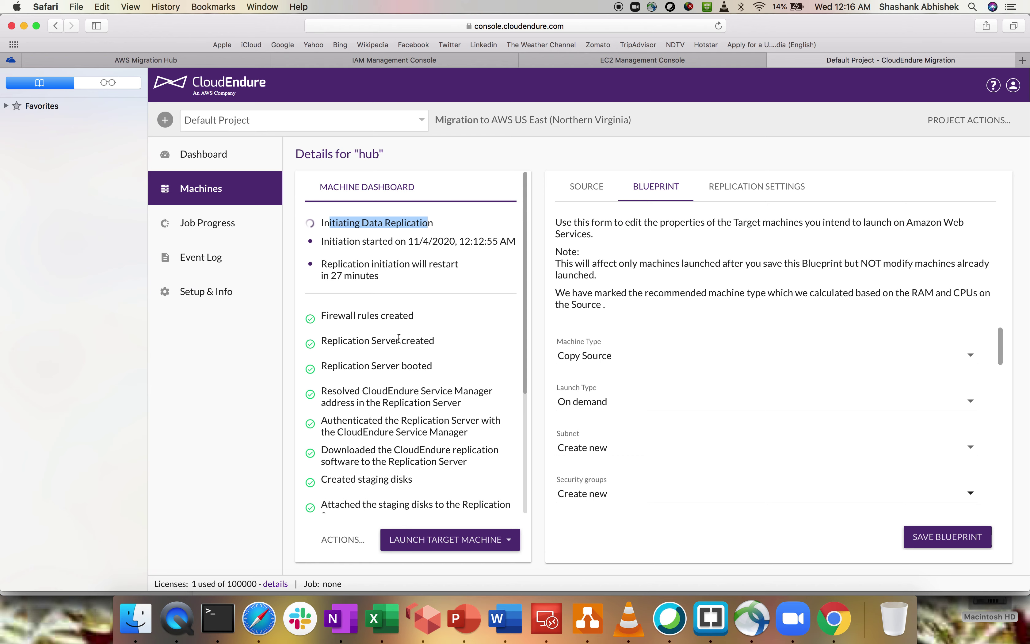
pyautogui.click(355, 235)
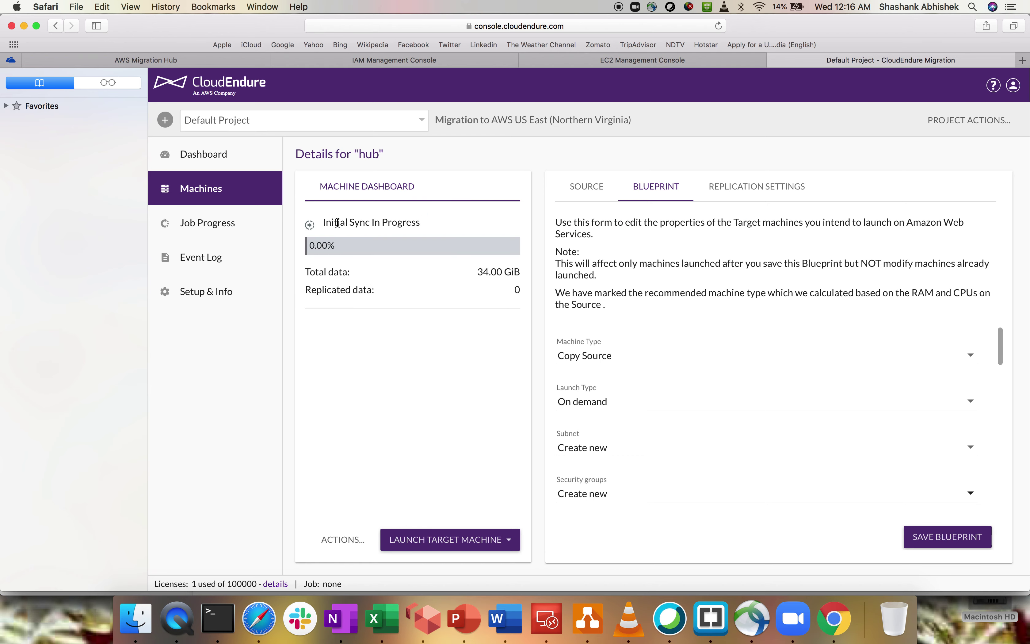
pyautogui.moveTo(332, 223); pyautogui.dragTo(437, 223)
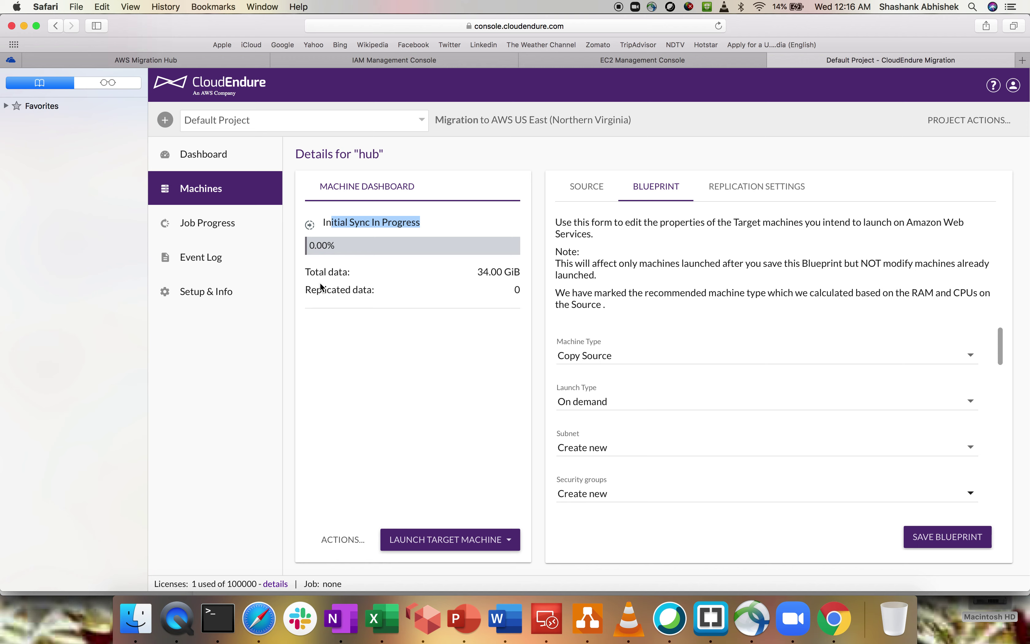
pyautogui.click(310, 225)
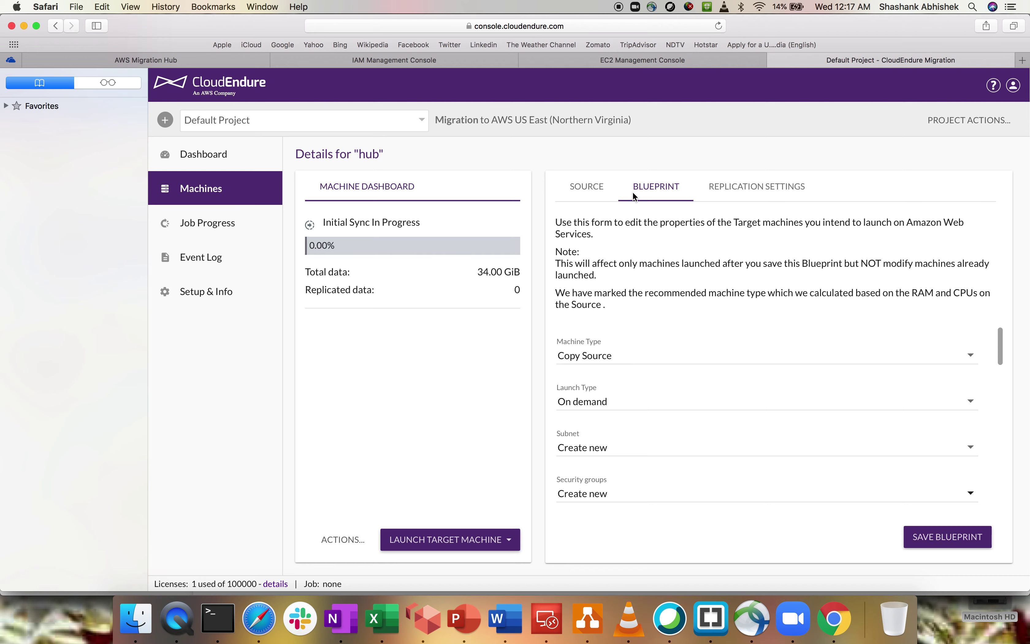
# Examine hub's source information, including its collection time, memory, CPU, operating system, disks and installed packages.
pyautogui.click(587, 188)
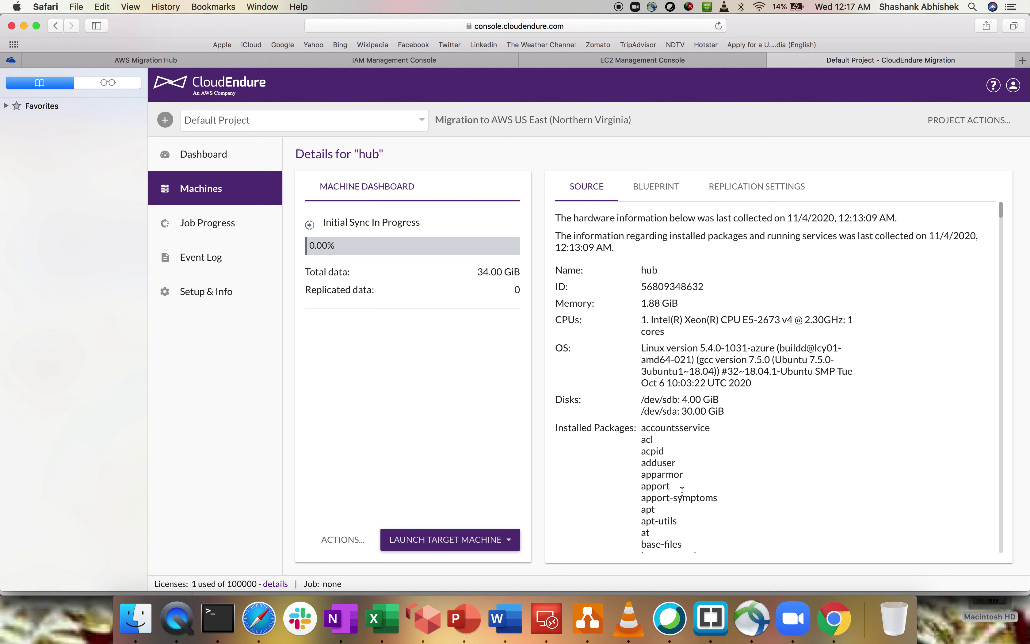
pyautogui.scroll(-20, 681, 492)
pyautogui.scroll(20, 681, 491)
pyautogui.moveTo(585, 220); pyautogui.dragTo(753, 236)
pyautogui.click(773, 314)
pyautogui.moveTo(656, 288); pyautogui.dragTo(709, 364)
pyautogui.click(708, 364)
pyautogui.moveTo(765, 354); pyautogui.dragTo(833, 366)
pyautogui.click(798, 387)
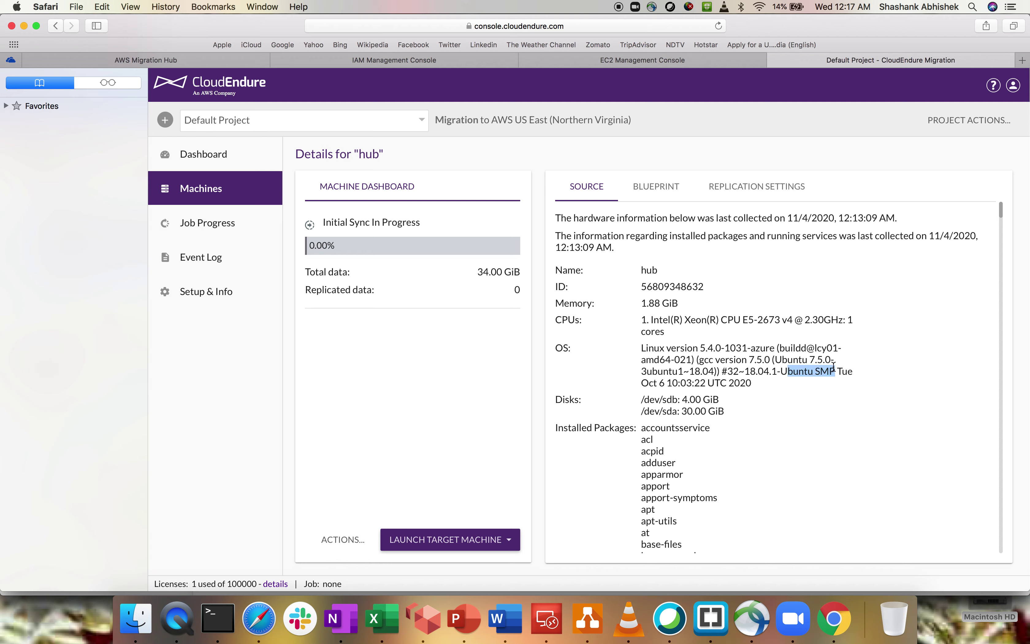
# Open hub's Blueprint, check the replicated data amount, and read the blueprint's purpose and the note on which machines it affects.
pyautogui.click(667, 189)
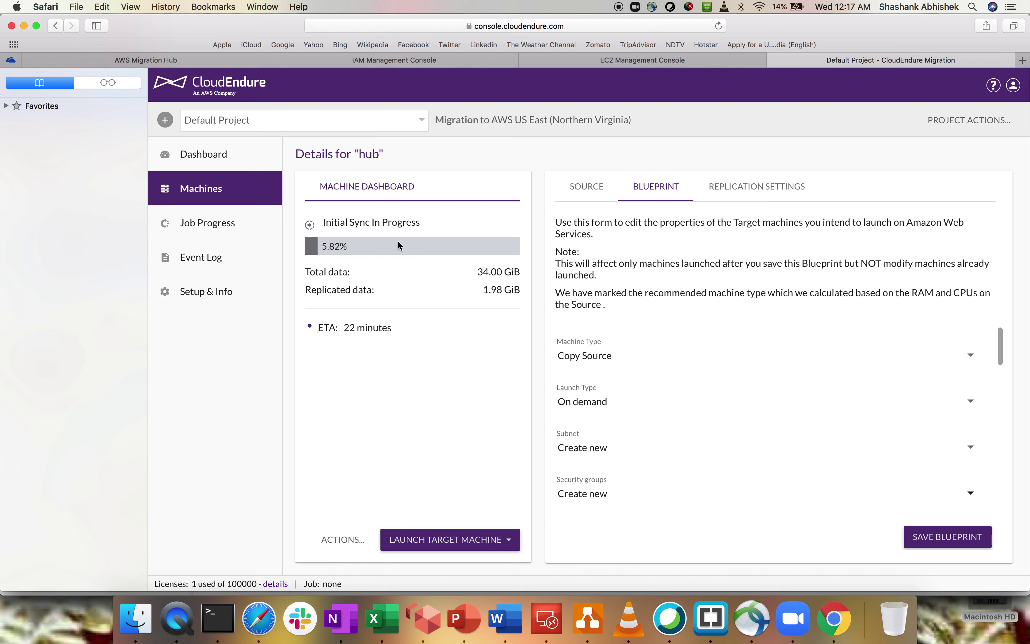
pyautogui.moveTo(483, 289); pyautogui.dragTo(519, 289)
pyautogui.click(786, 218)
pyautogui.moveTo(746, 222); pyautogui.dragTo(869, 233)
pyautogui.click(870, 234)
pyautogui.moveTo(570, 267); pyautogui.dragTo(677, 268)
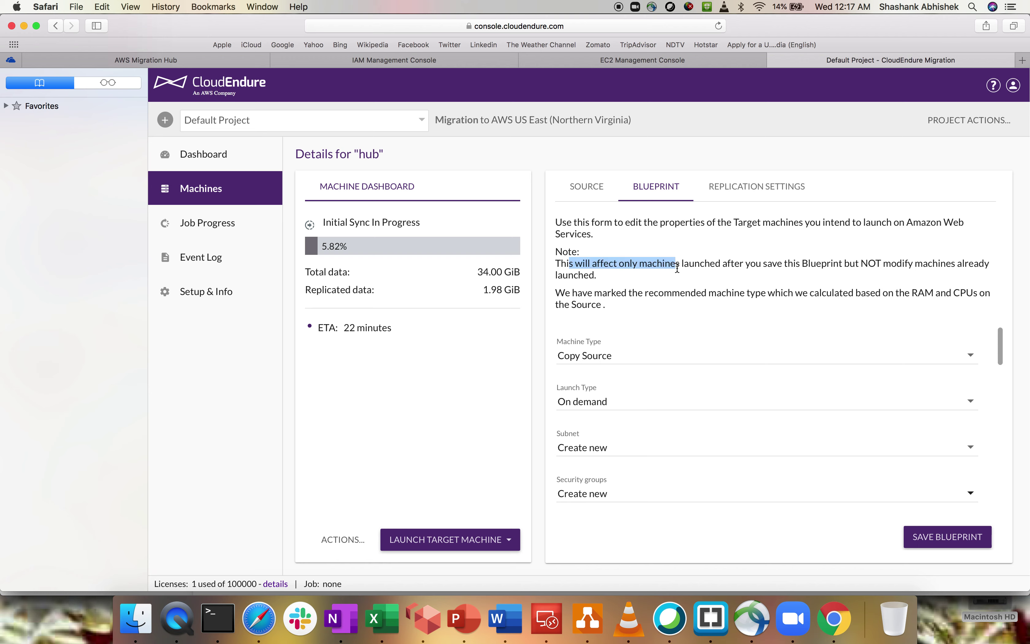
pyautogui.click(676, 268)
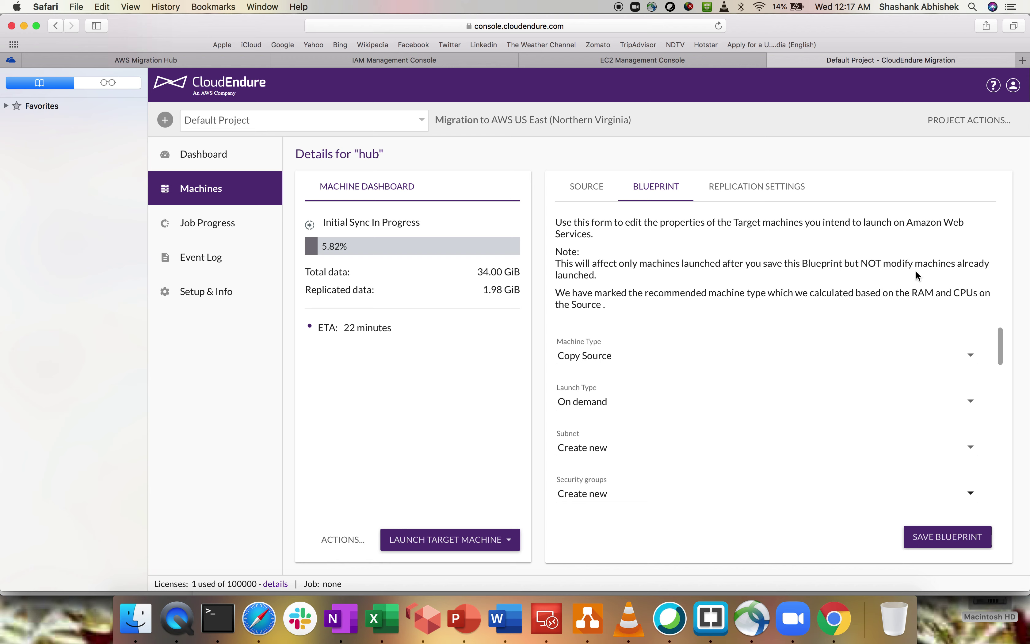
# Read the blueprint's note on the recommended machine type and view the Machine Type options without changing the selection.
pyautogui.moveTo(566, 294); pyautogui.dragTo(695, 295)
pyautogui.click(780, 323)
pyautogui.moveTo(778, 292); pyautogui.dragTo(967, 290)
pyautogui.click(894, 293)
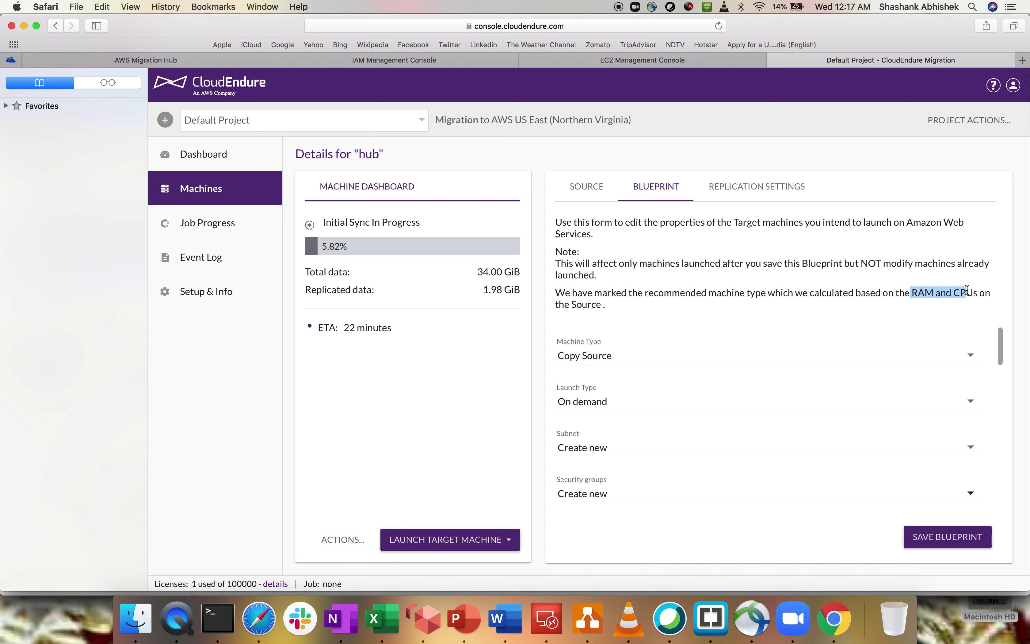
pyautogui.click(967, 291)
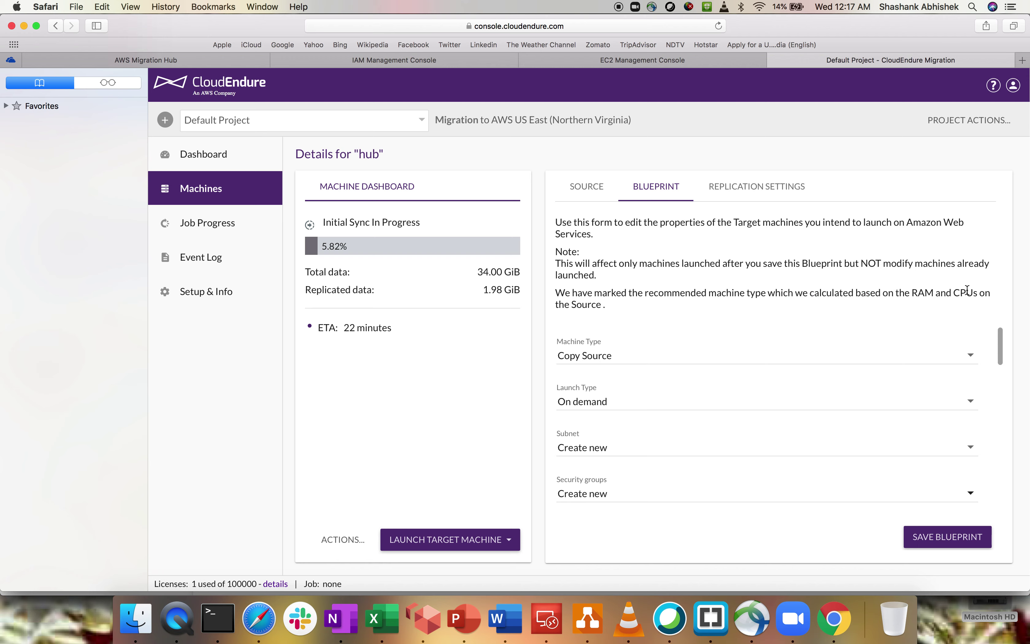
pyautogui.click(605, 359)
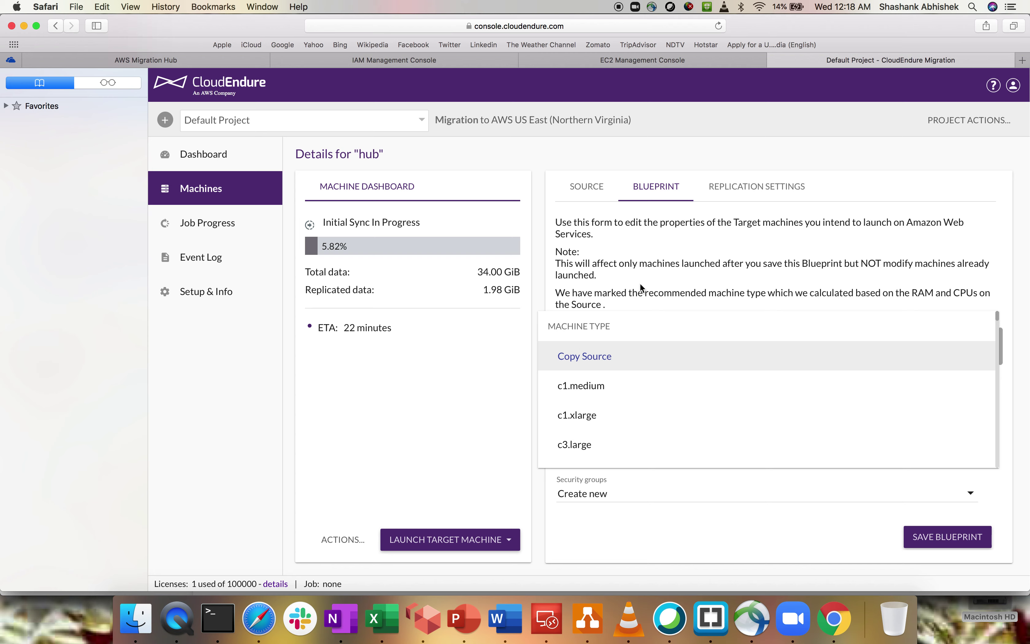
pyautogui.click(668, 267)
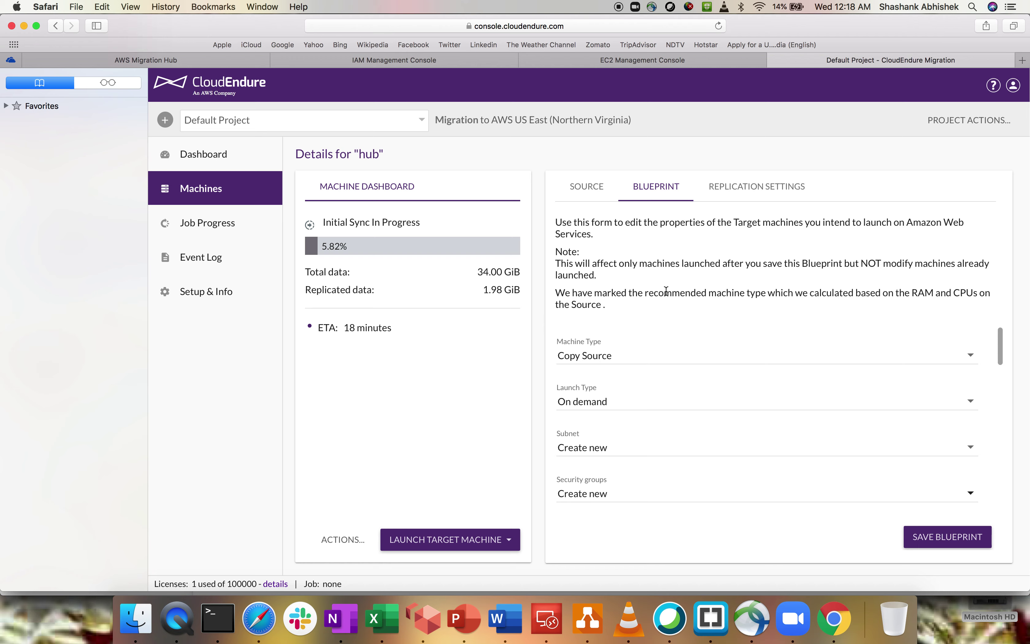
# View the blueprint's Launch Type options without changing the selection.
pyautogui.scroll(-2, 583, 404)
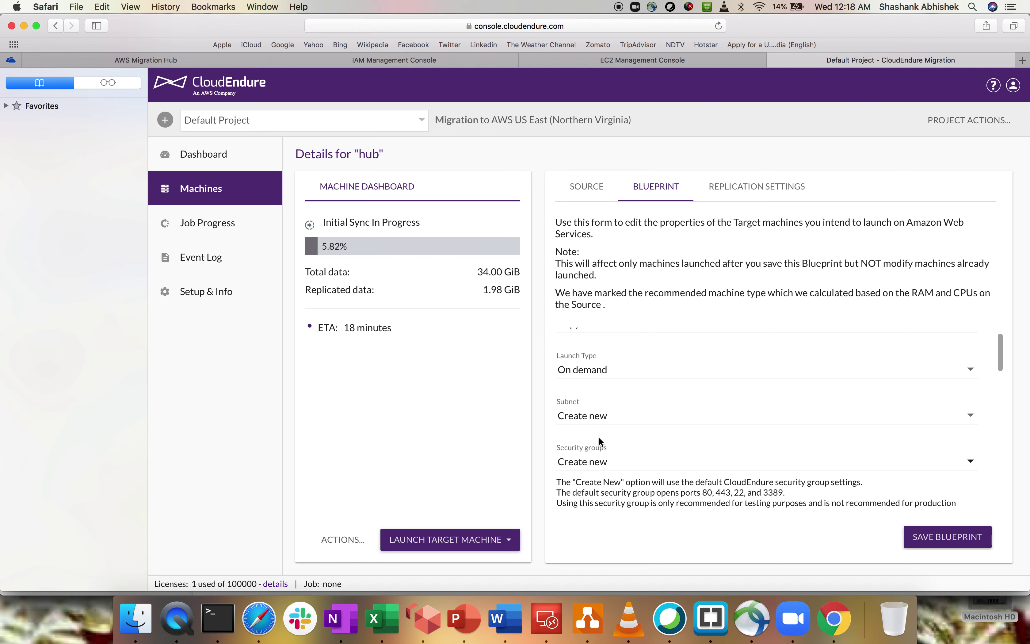
pyautogui.click(587, 362)
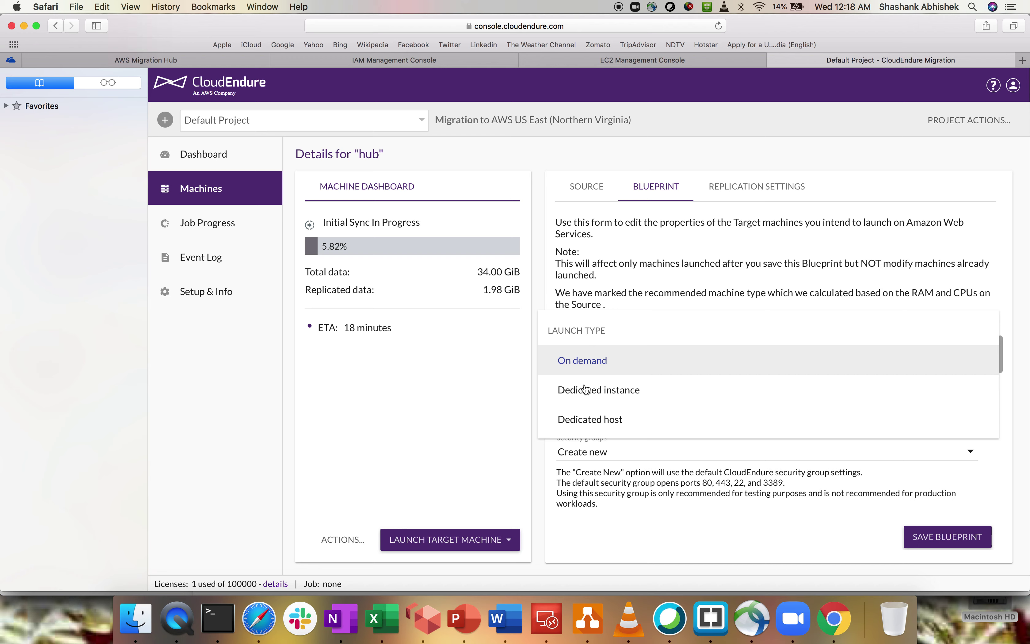
pyautogui.click(497, 417)
# Set the blueprint's subnet to public subnet2 from myVPC and its security group to SSH.
pyautogui.scroll(-2, 596, 370)
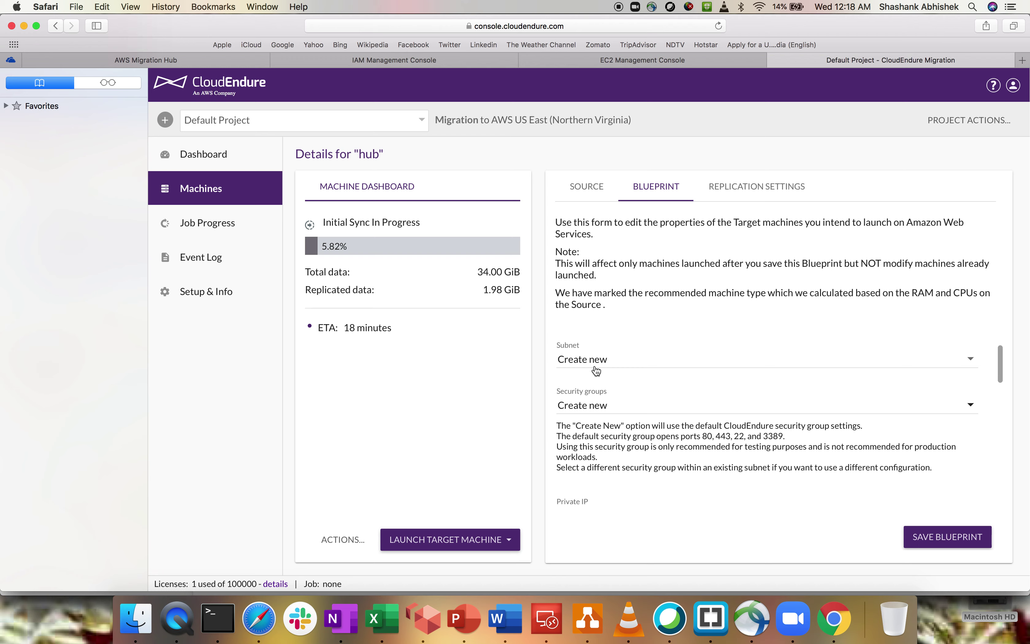
pyautogui.click(605, 358)
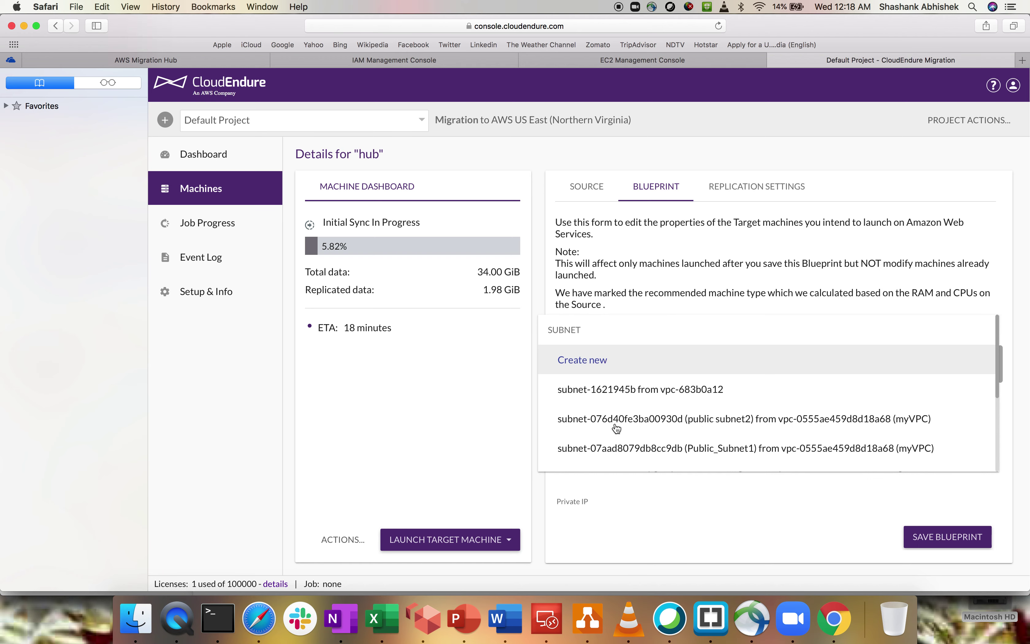
pyautogui.click(682, 420)
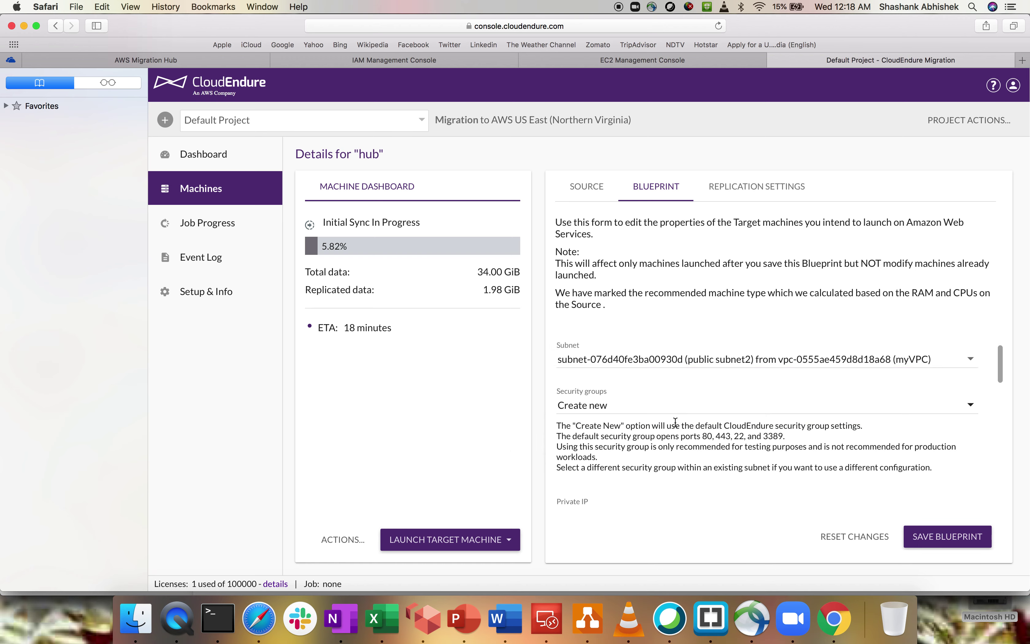
pyautogui.click(624, 408)
pyautogui.click(544, 406)
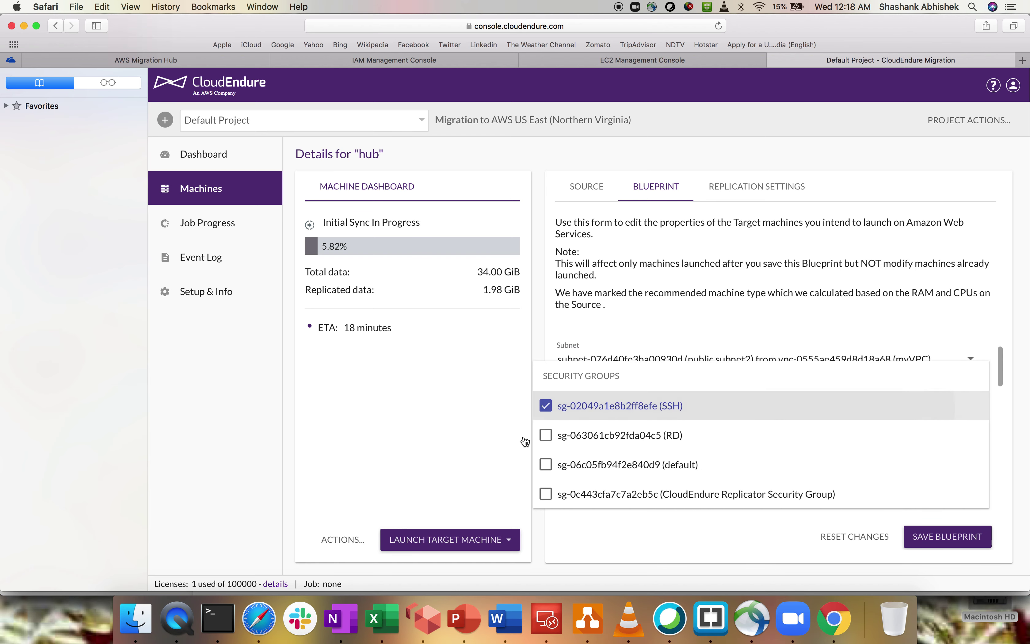
pyautogui.click(757, 542)
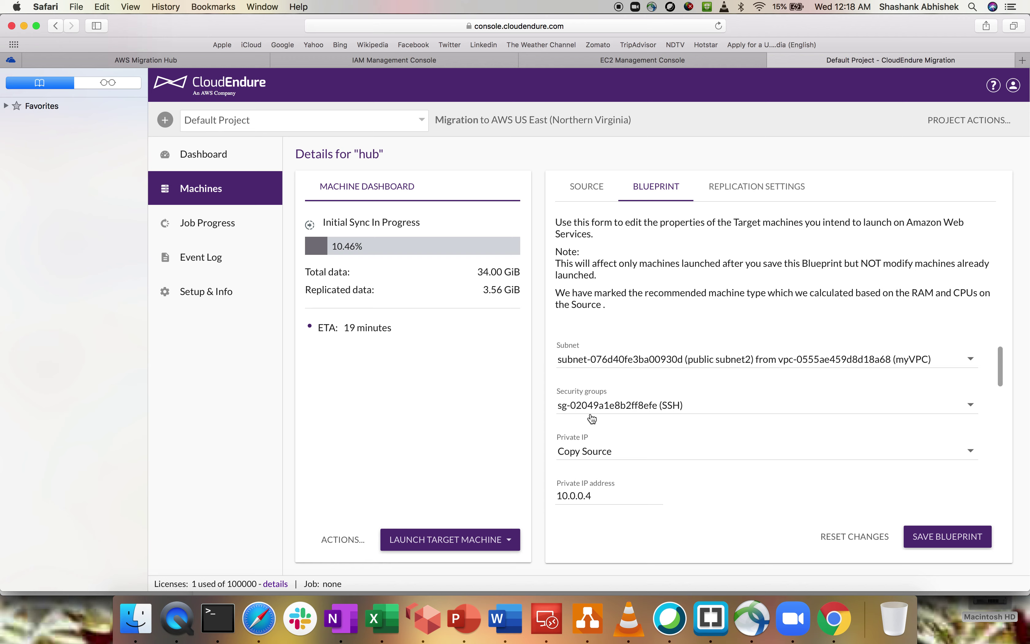
# Check the blueprint's private IP settings against the hub VM's private IP address in the Azure portal overview, and return to CloudEndure in Safari.
pyautogui.scroll(-5, 580, 427)
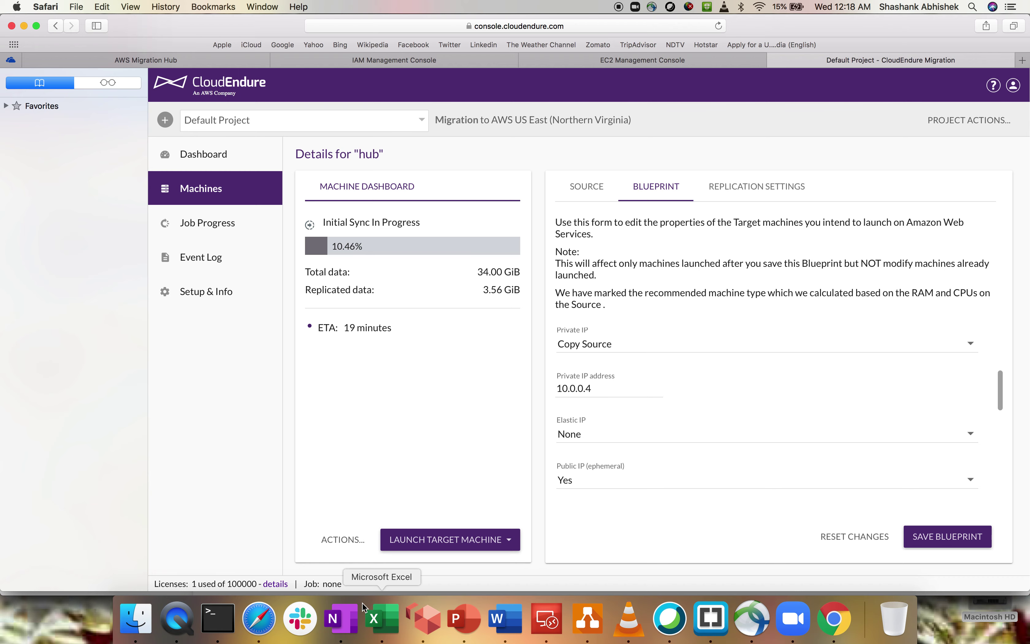
pyautogui.click(834, 632)
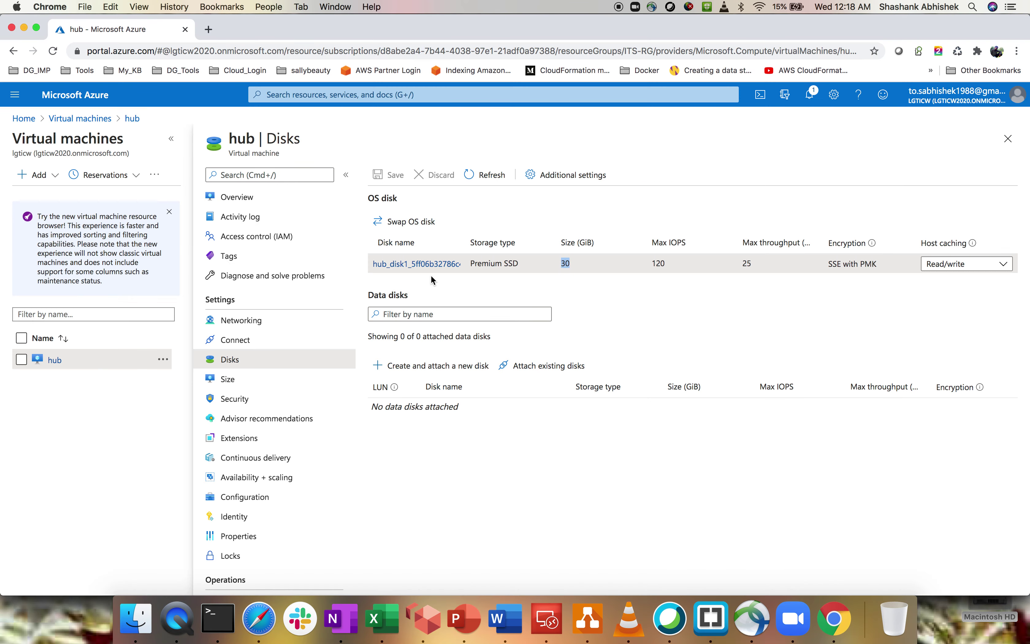
pyautogui.click(239, 200)
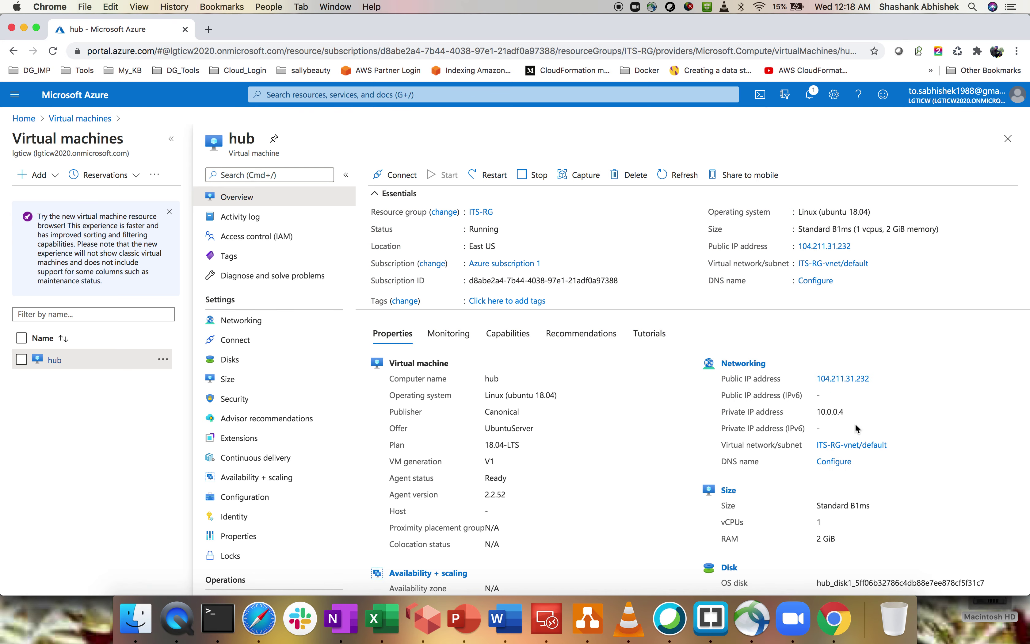
pyautogui.doubleClick(828, 412)
pyautogui.click(258, 619)
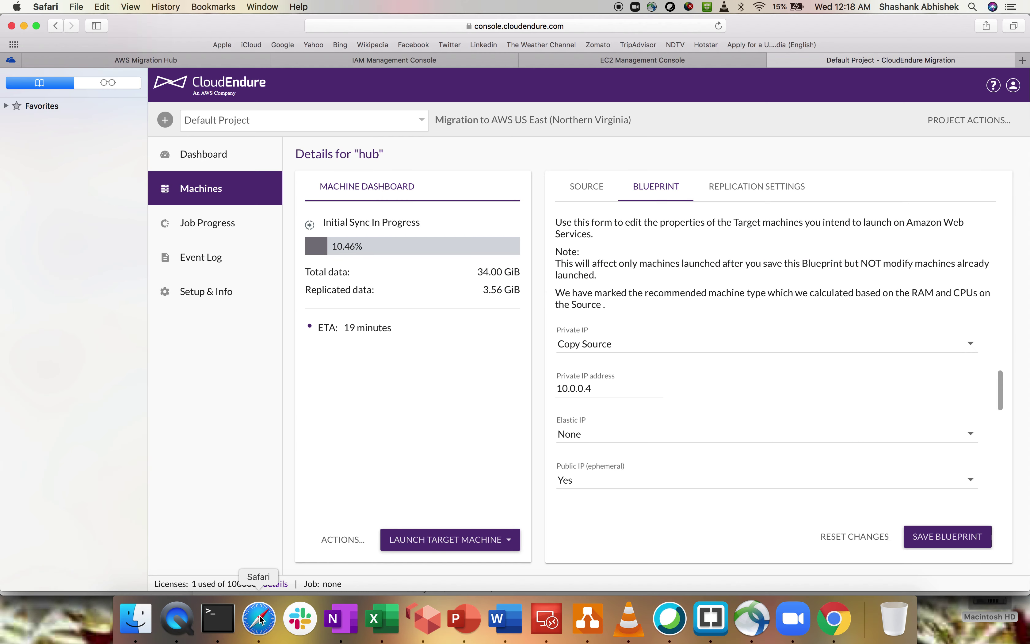
# Set the blueprint's Elastic IP option to Create new.
pyautogui.scroll(-1, 777, 397)
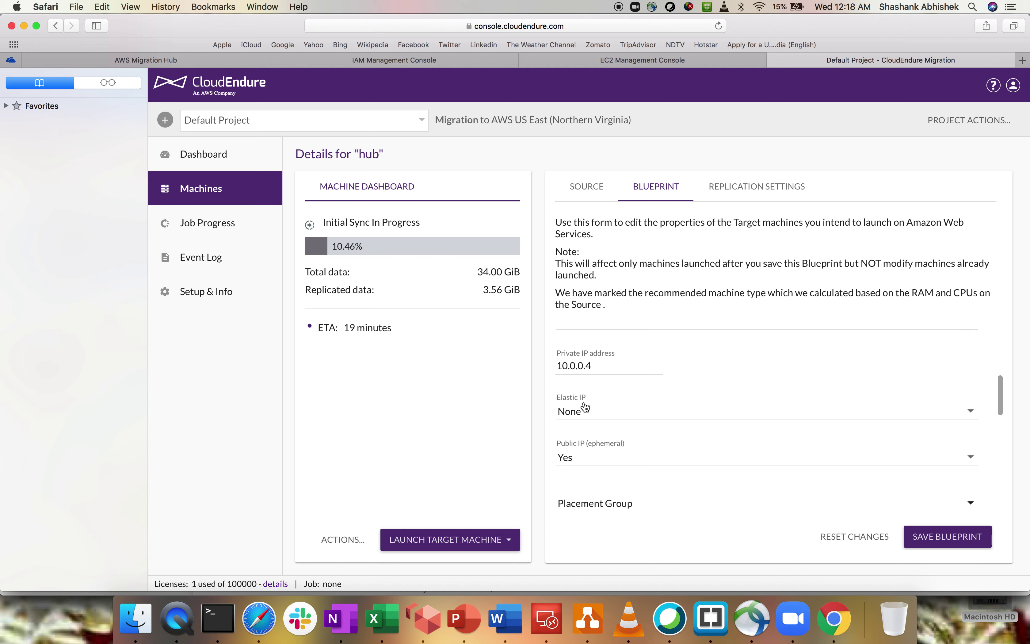
pyautogui.click(651, 415)
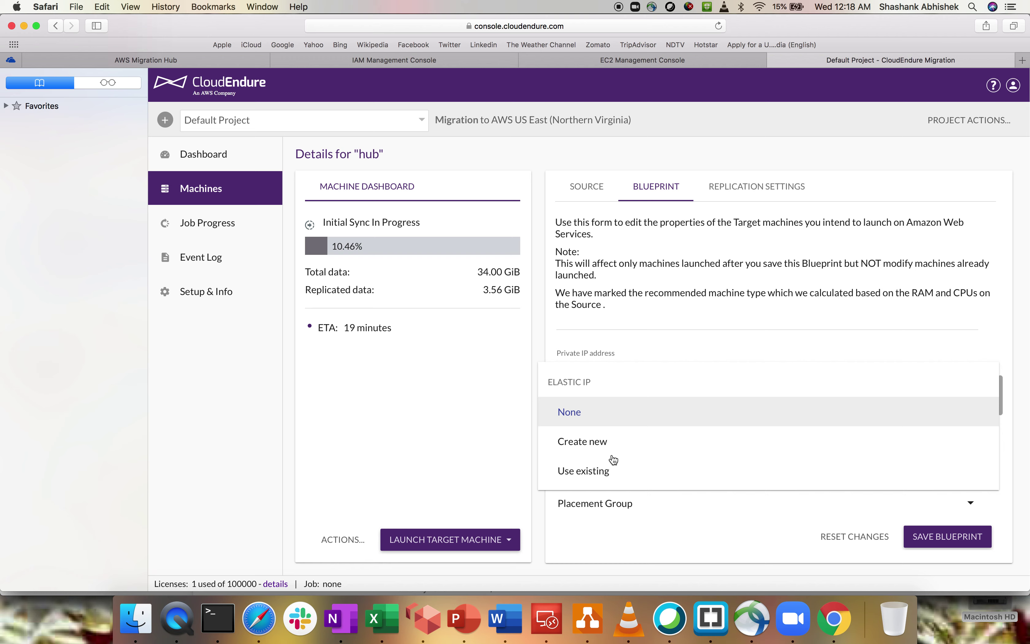
pyautogui.click(595, 443)
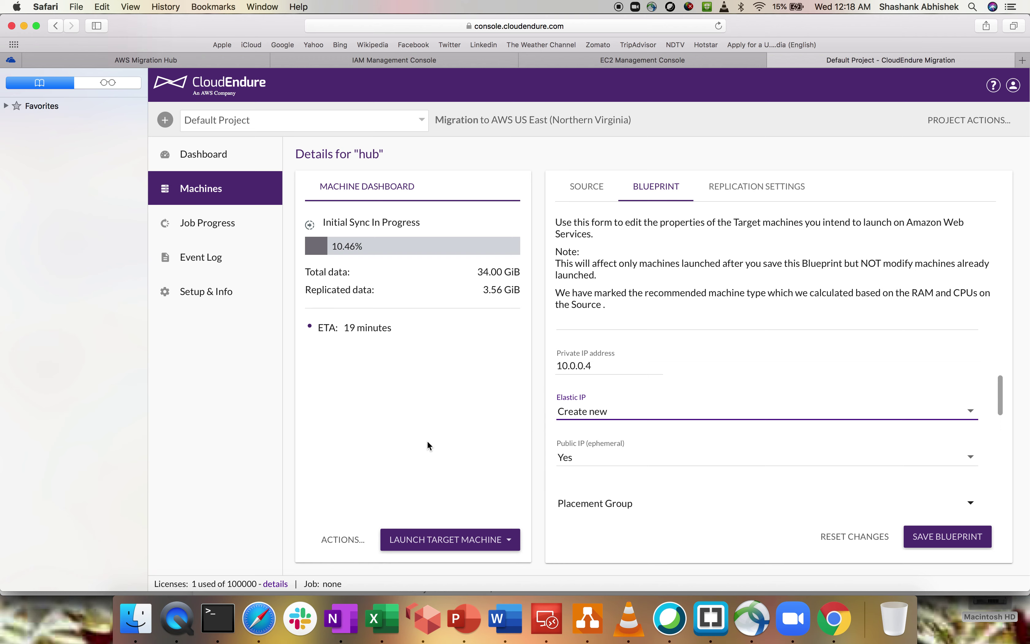
# Review the remaining blueprint fields, including the IAM Role options, initial target instance state, tags and disk types, without changing them.
pyautogui.scroll(-5, 651, 459)
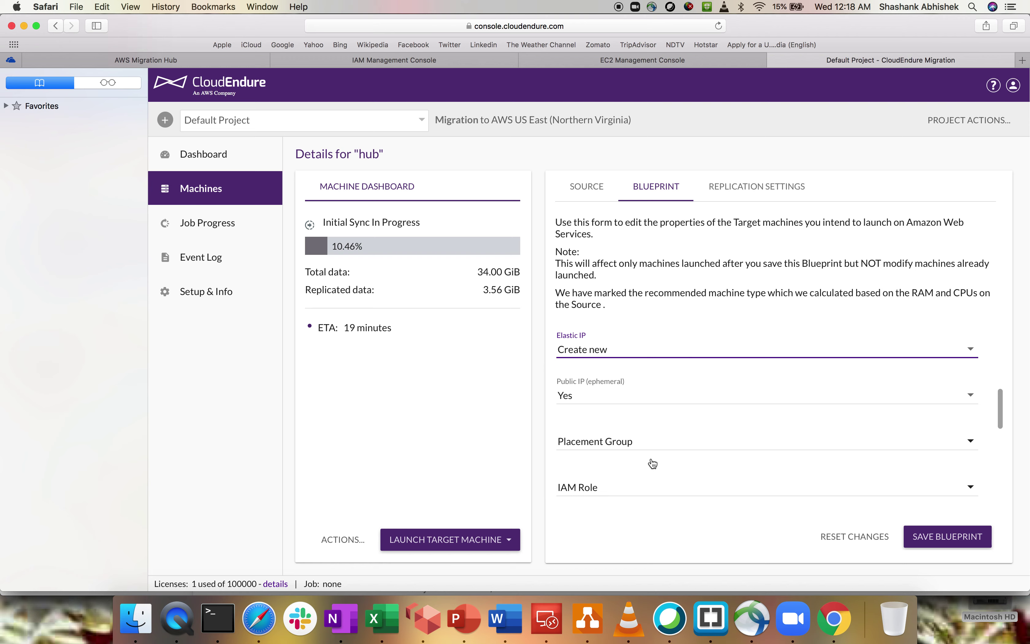
pyautogui.click(617, 399)
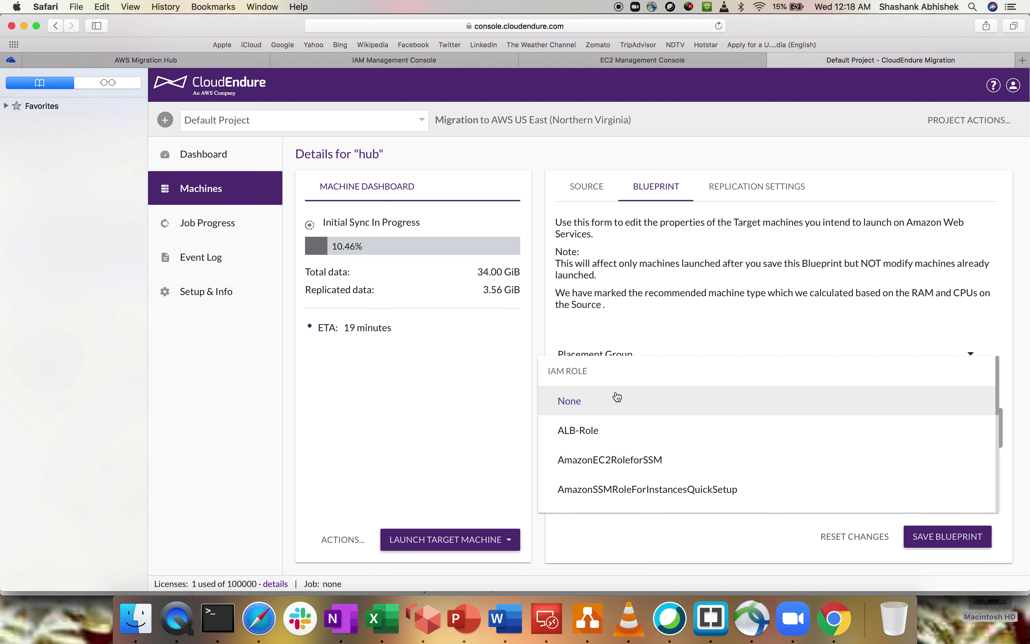
pyautogui.click(466, 453)
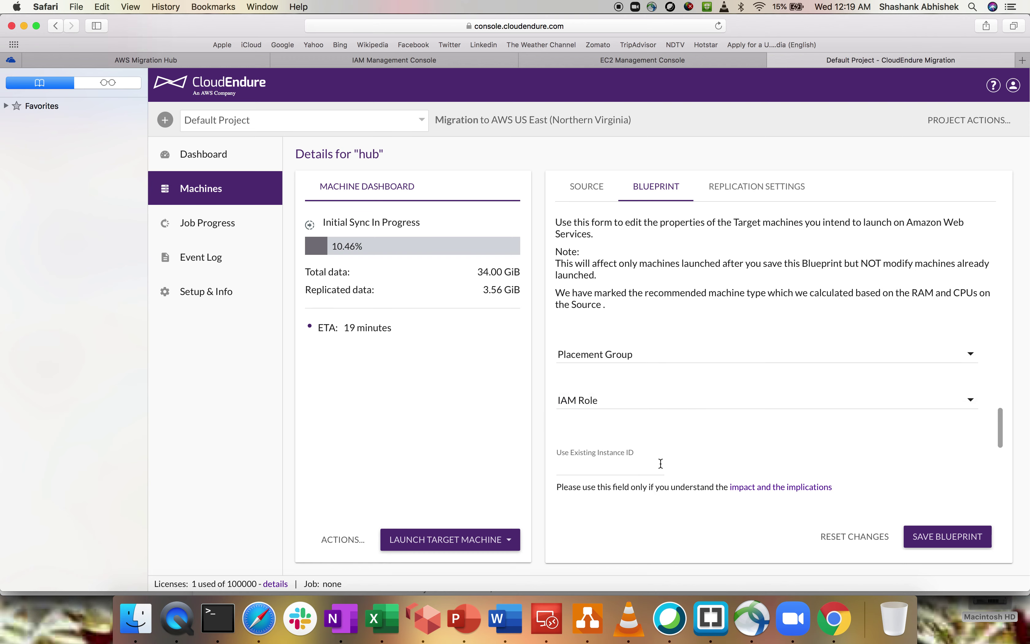
pyautogui.scroll(-5, 660, 463)
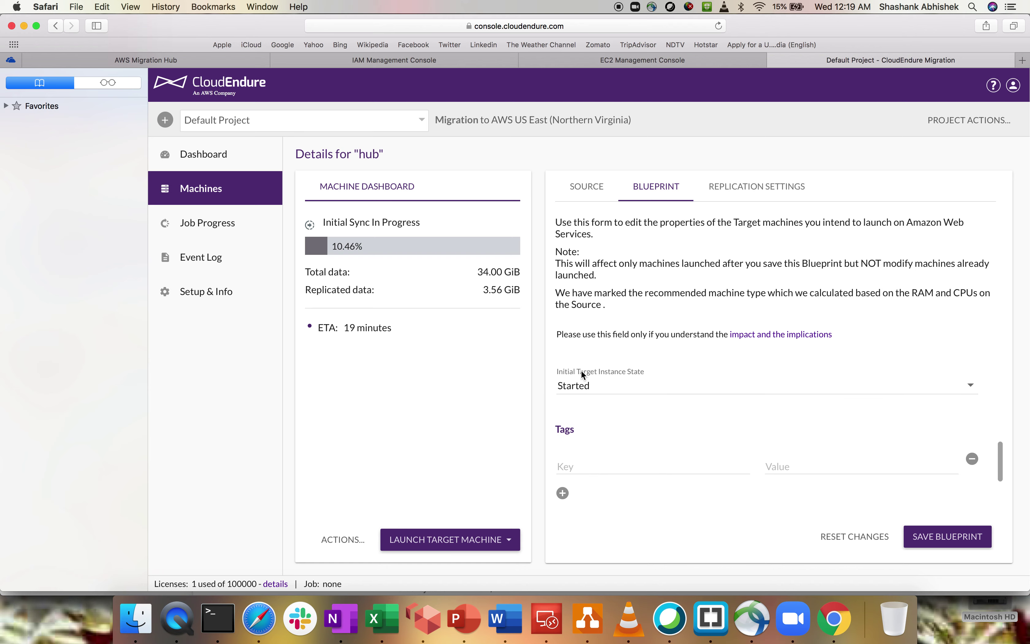
pyautogui.scroll(-3, 673, 407)
pyautogui.scroll(-2, 675, 392)
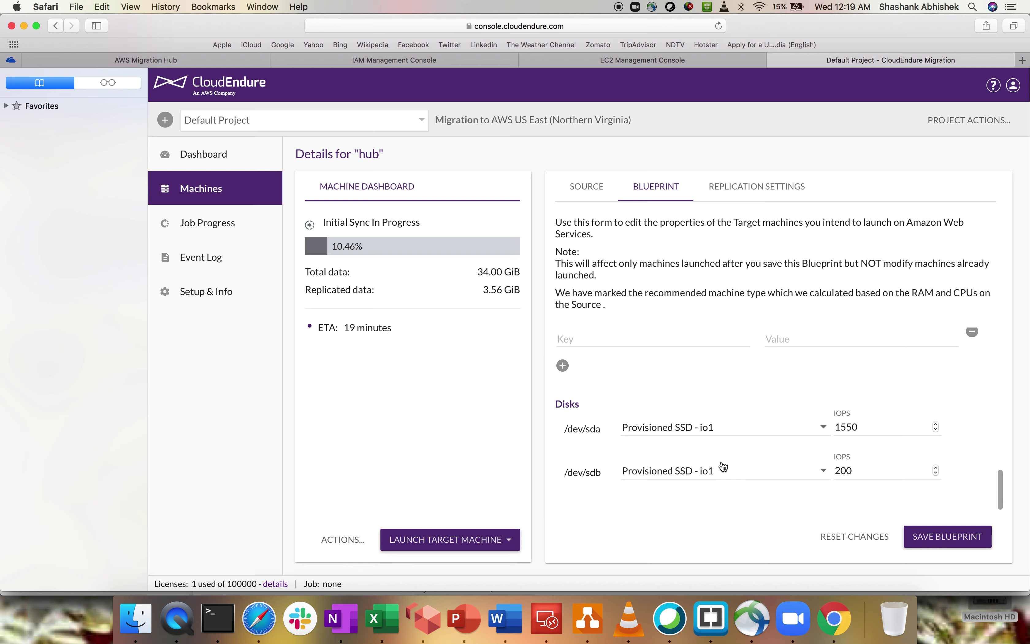
# Set the blueprint's machine type to t2.micro and save the blueprint.
pyautogui.scroll(5, 728, 454)
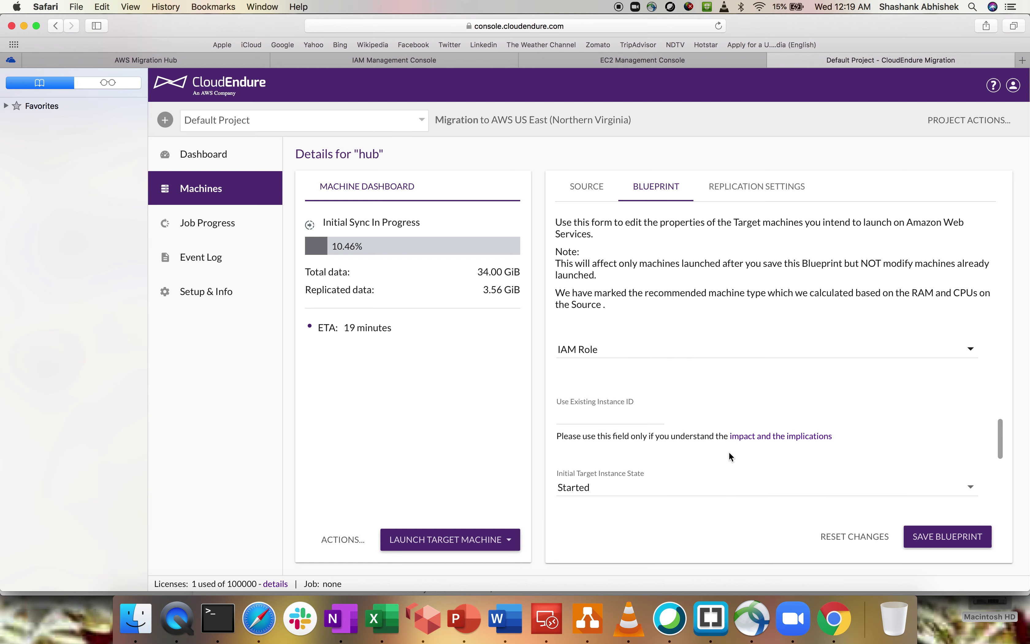
pyautogui.scroll(5, 729, 456)
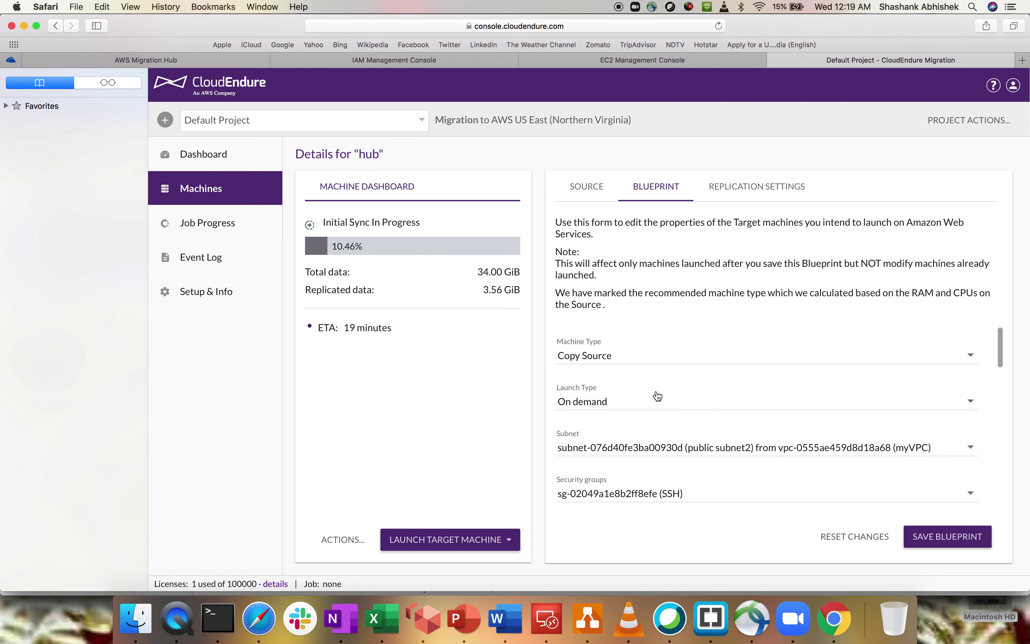
pyautogui.click(629, 357)
pyautogui.scroll(-8, 632, 445)
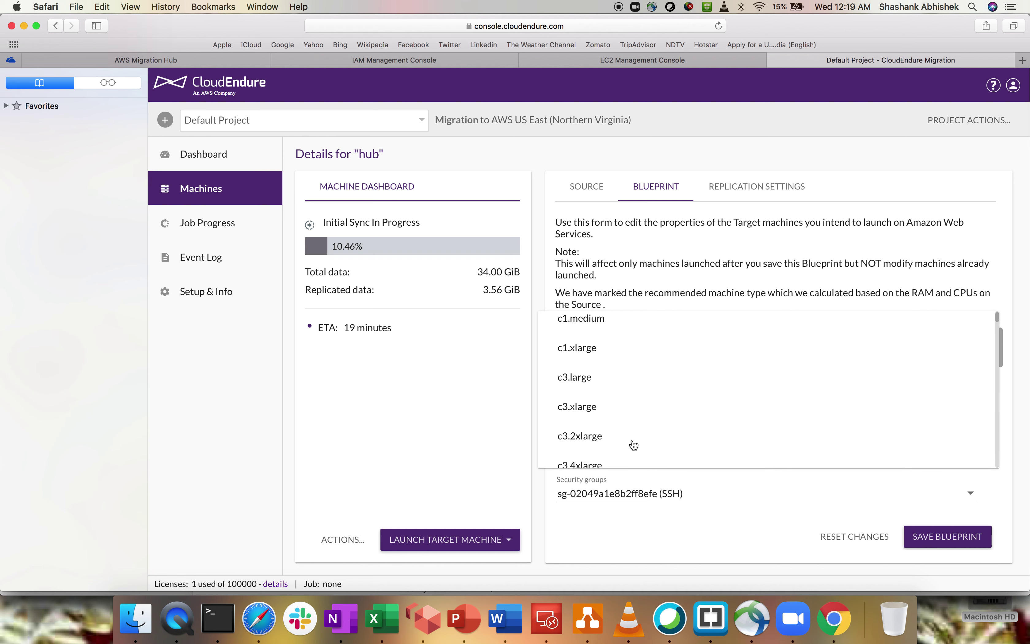
pyautogui.scroll(-10, 634, 444)
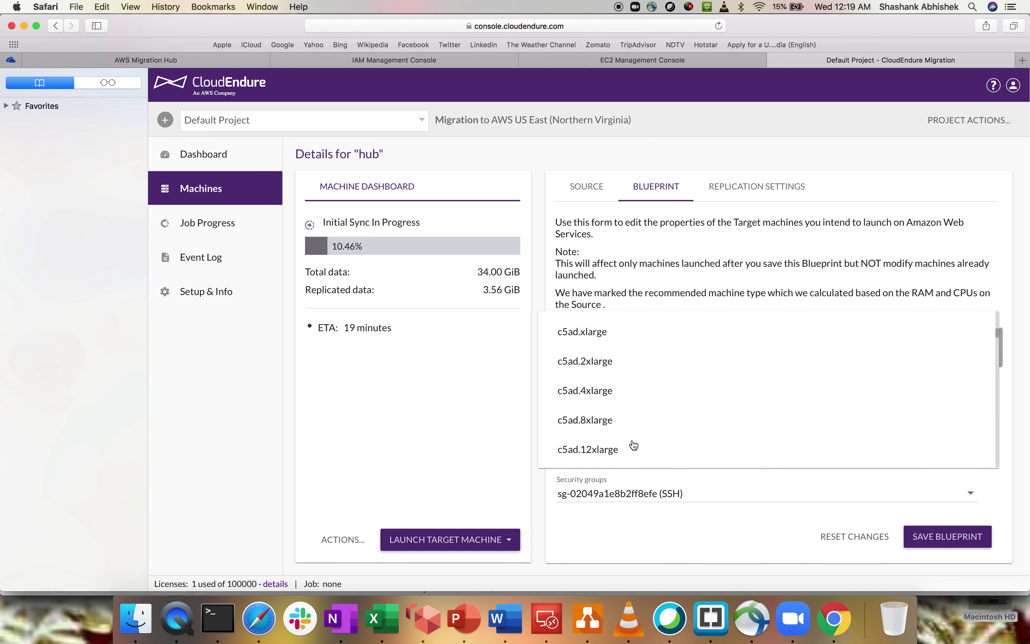
pyautogui.scroll(-5, 634, 444)
pyautogui.scroll(-10, 634, 445)
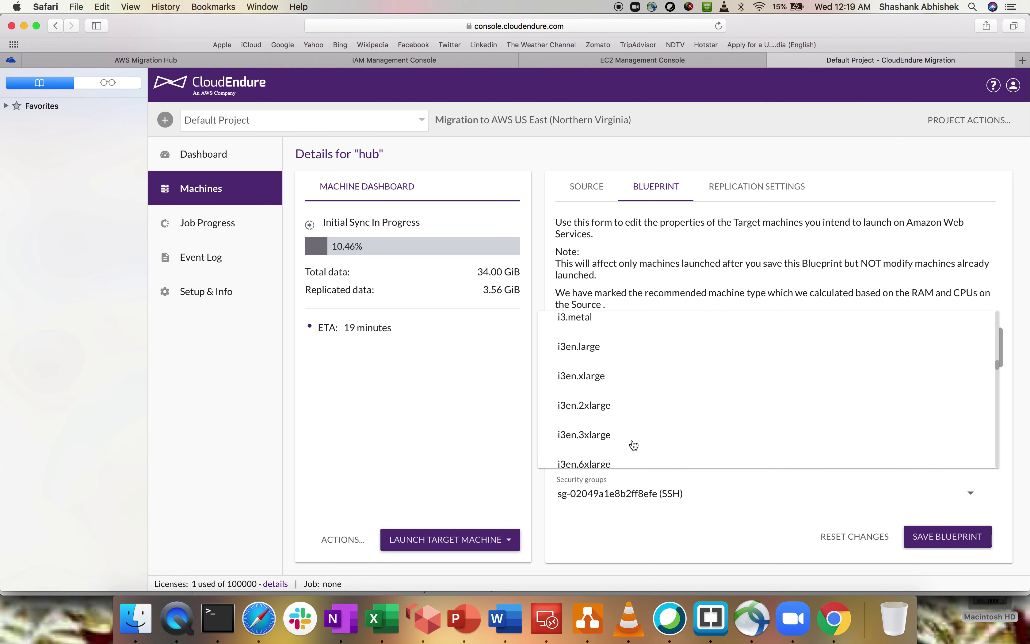
pyautogui.scroll(-10, 634, 444)
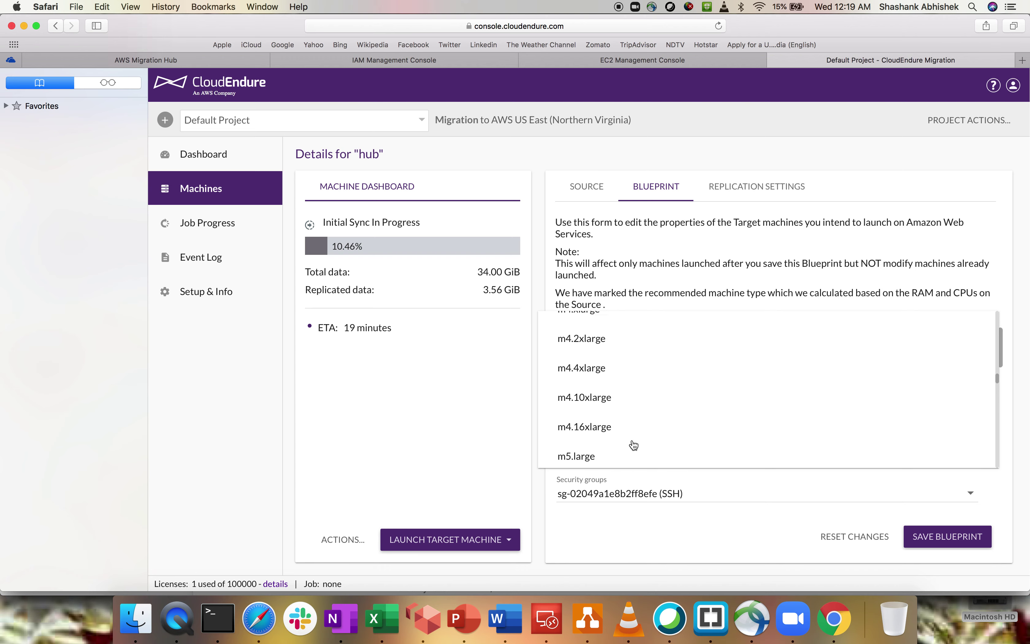
pyautogui.scroll(-10, 634, 445)
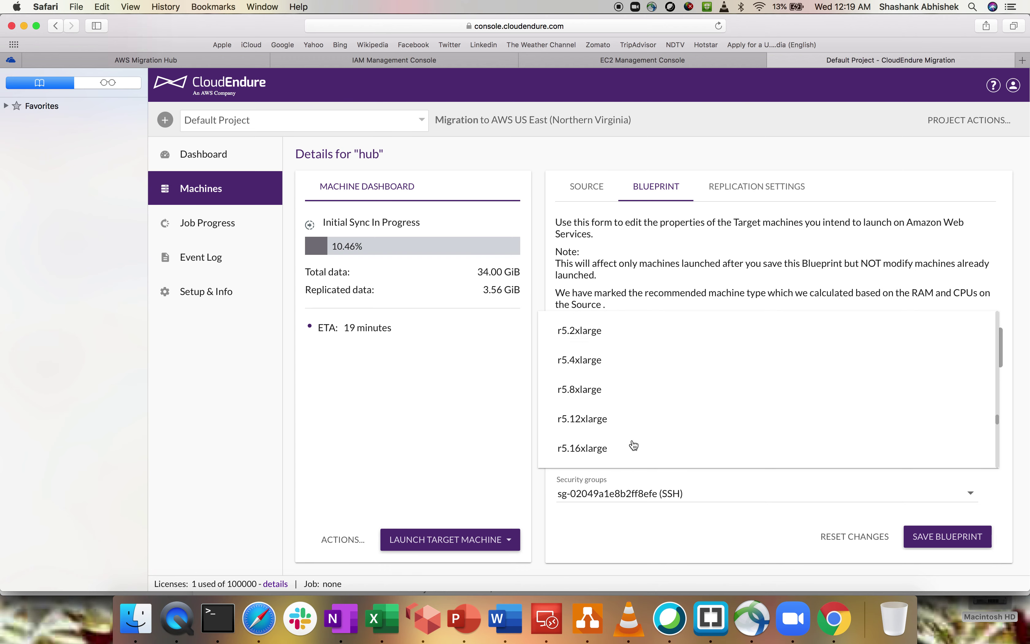
pyautogui.scroll(-10, 633, 445)
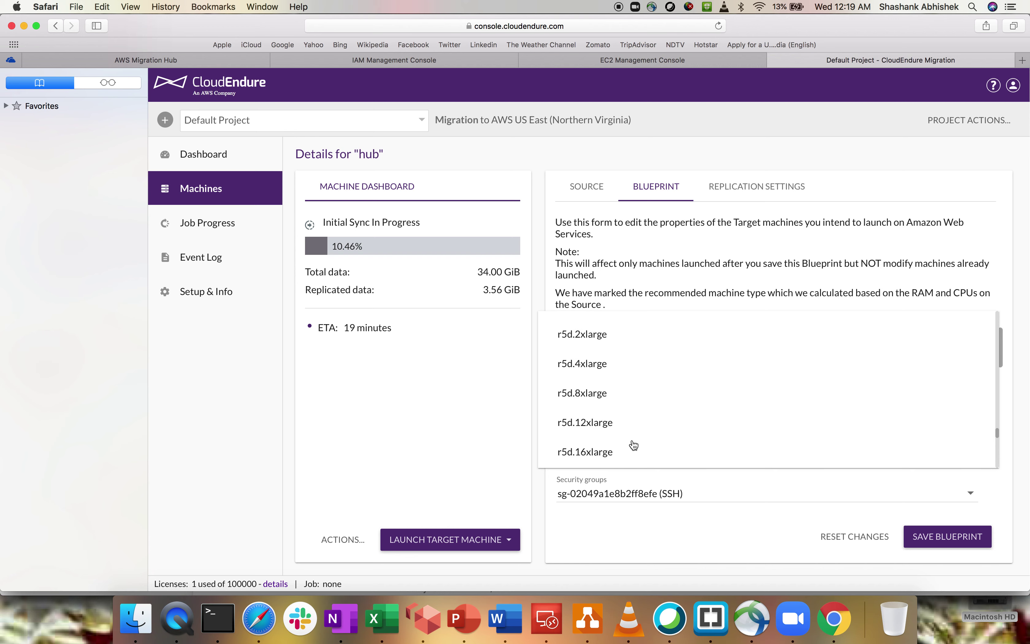
pyautogui.scroll(10, 633, 444)
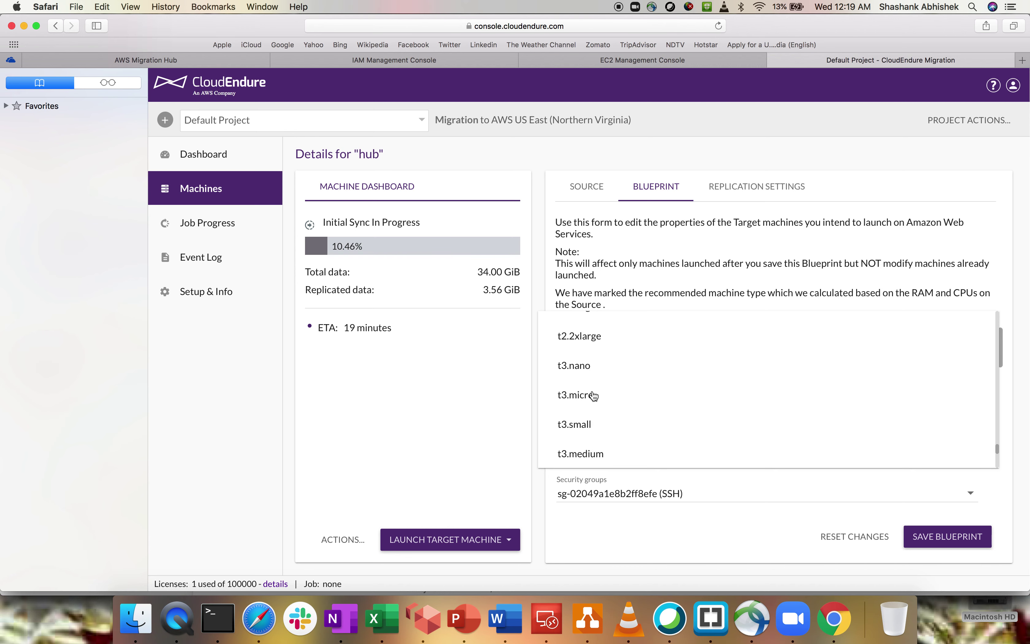
pyautogui.scroll(3, 589, 385)
pyautogui.scroll(5, 595, 407)
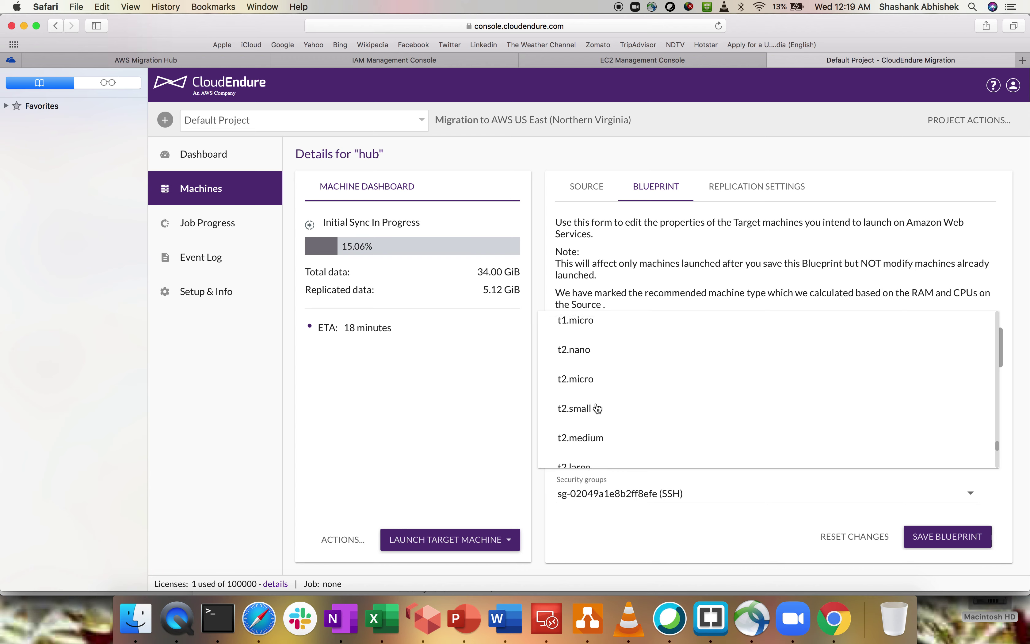
pyautogui.click(585, 426)
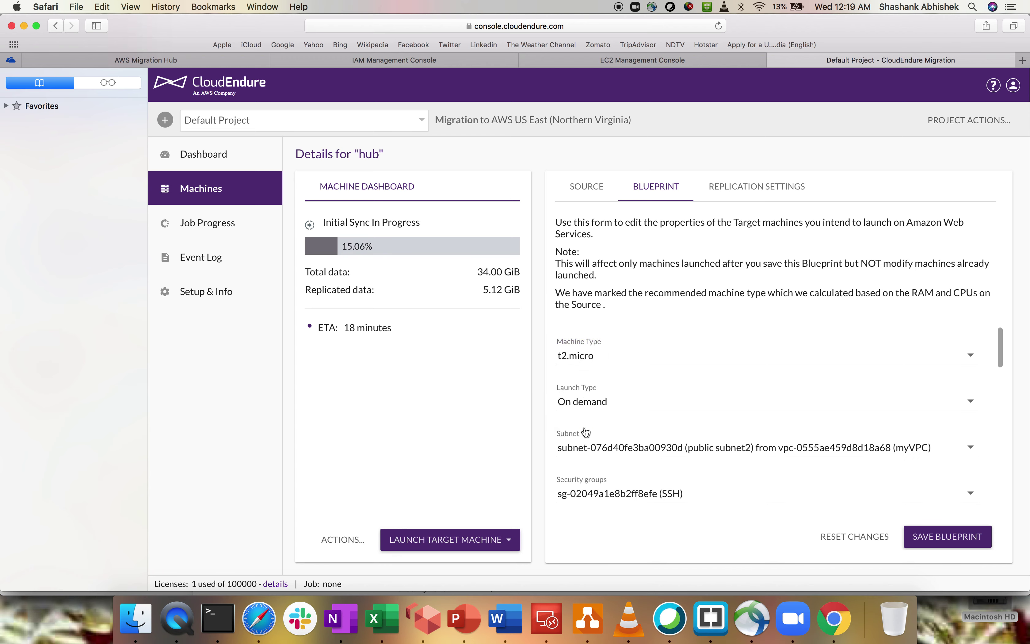
pyautogui.click(942, 538)
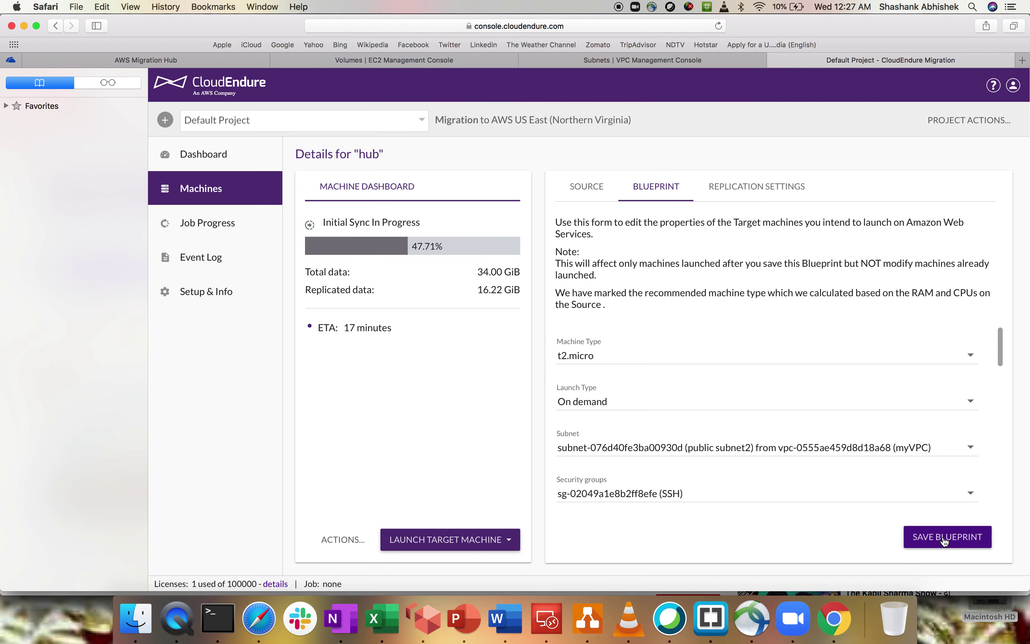
pyautogui.click(942, 538)
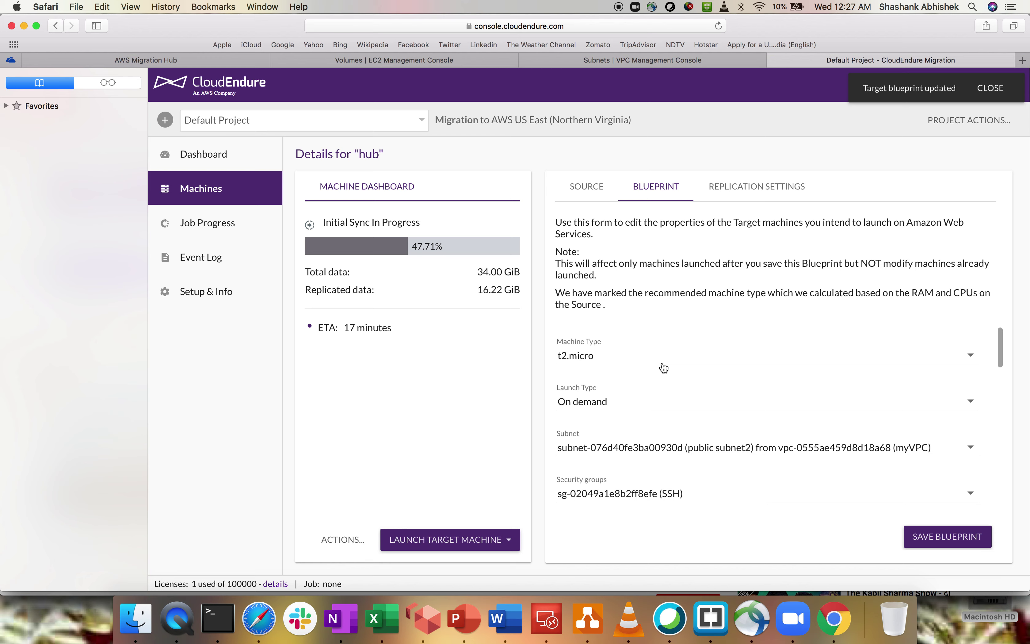
# View the launch modes for the target machine without starting one, and check the initial sync's ETA.
pyautogui.click(453, 540)
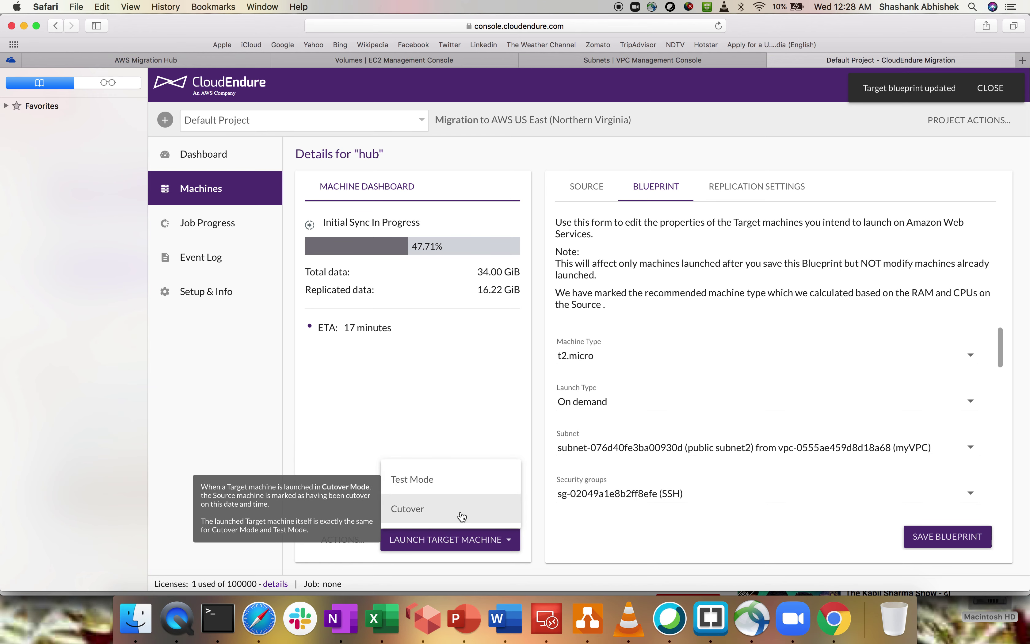
pyautogui.click(453, 406)
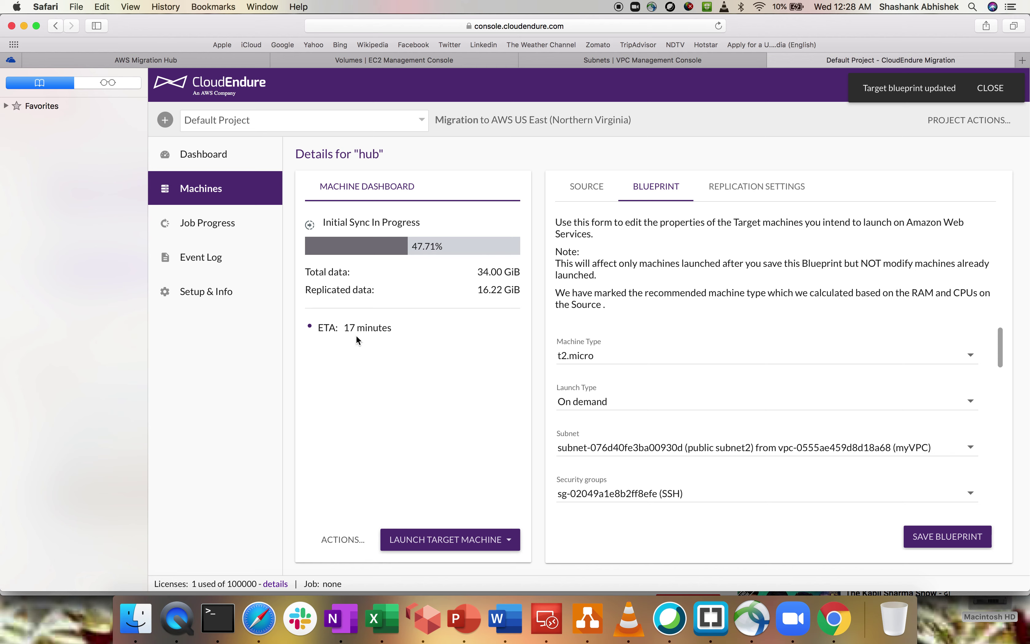
pyautogui.moveTo(349, 327); pyautogui.dragTo(421, 329)
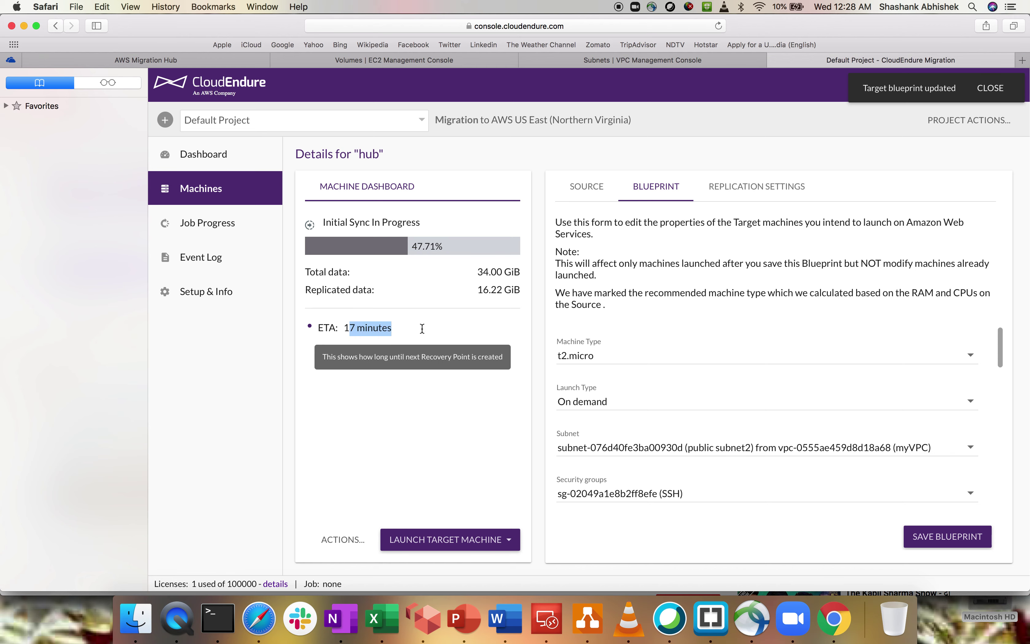
# Check the estimated time until the next recovery point on the hub machine's dashboard.
pyautogui.click(414, 431)
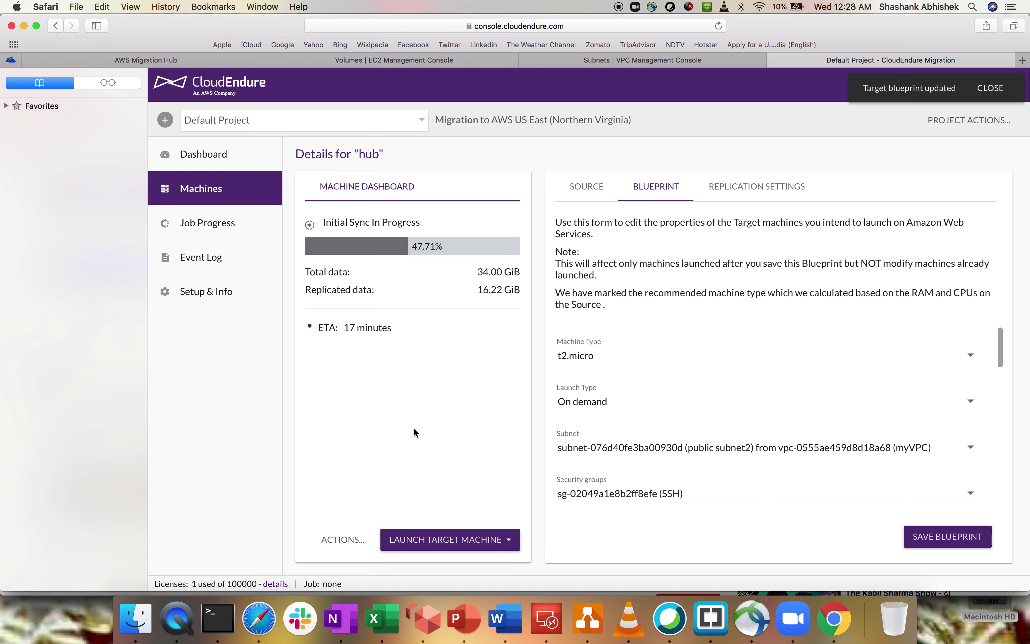
pyautogui.moveTo(398, 329)
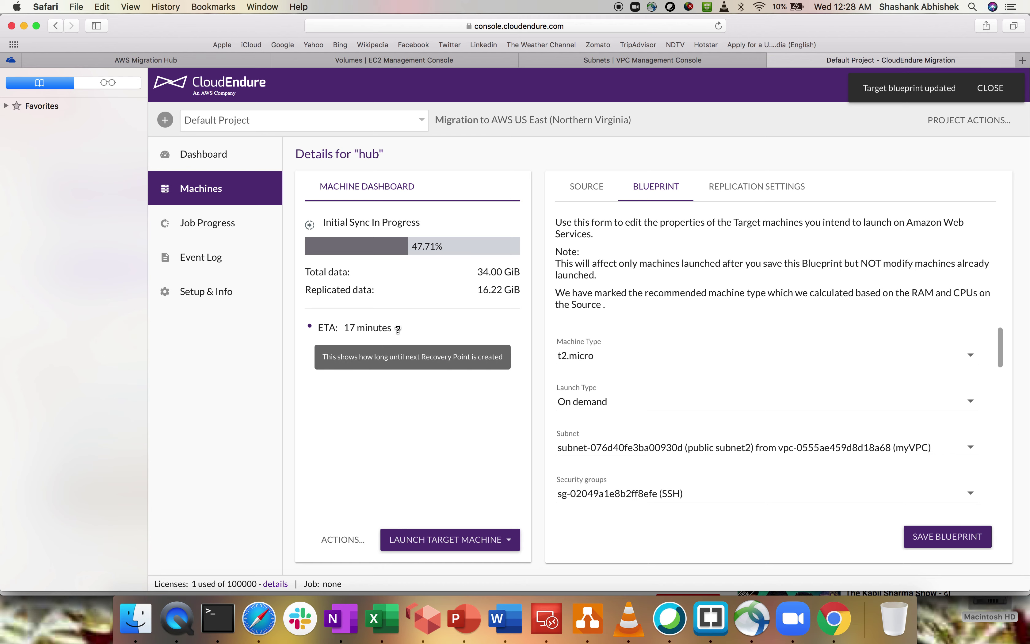
pyautogui.moveTo(397, 329); pyautogui.dragTo(324, 328)
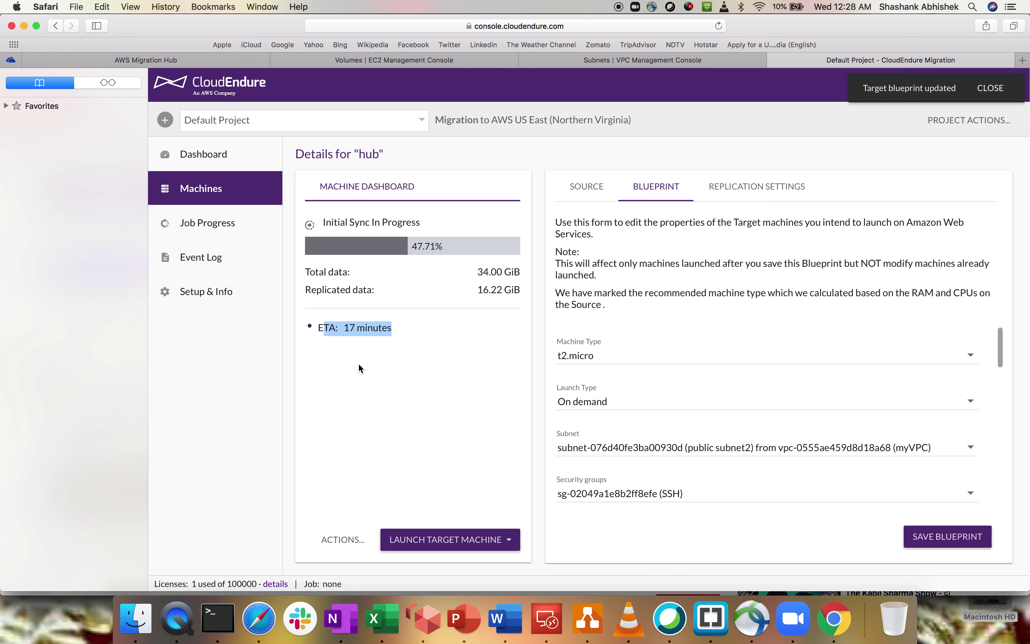
# Review the project's event log, including the blueprint change entries and the agent installation entries.
pyautogui.click(215, 255)
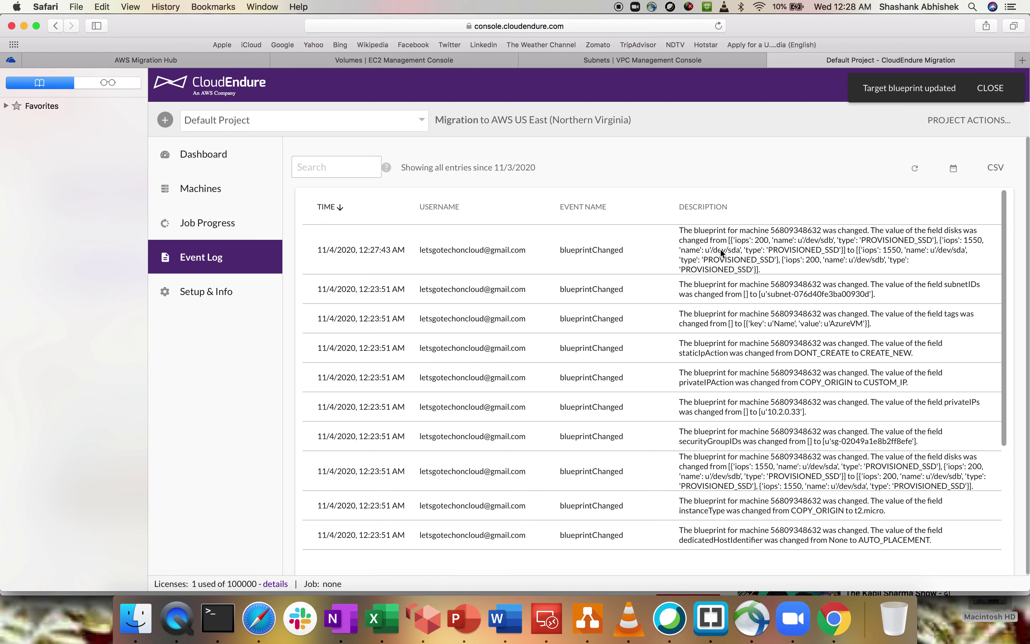
pyautogui.moveTo(693, 230); pyautogui.dragTo(750, 276)
pyautogui.click(750, 276)
pyautogui.scroll(-5, 696, 349)
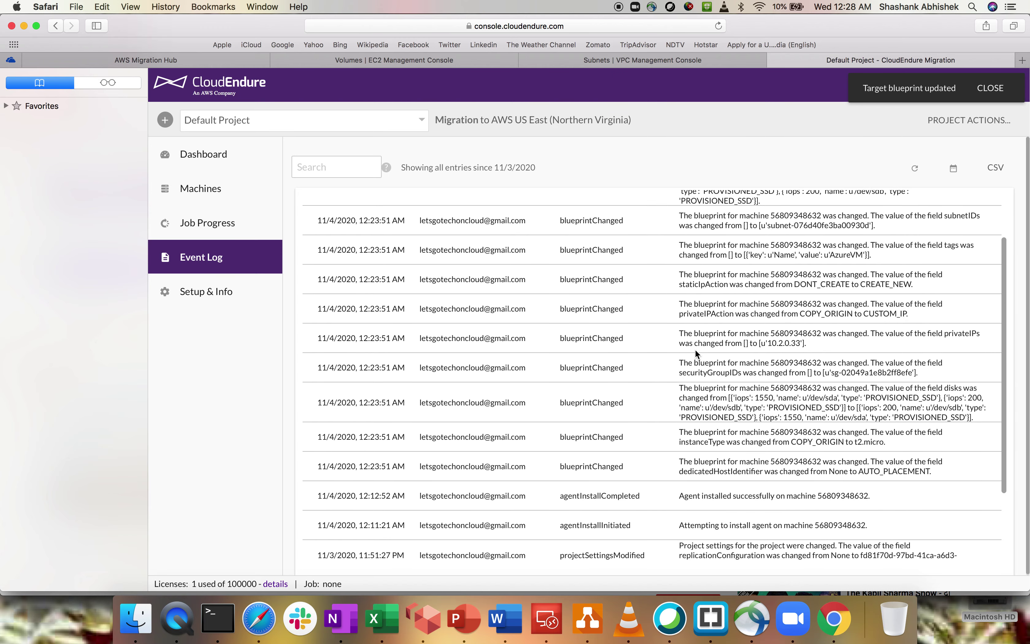
pyautogui.moveTo(560, 431); pyautogui.dragTo(631, 431)
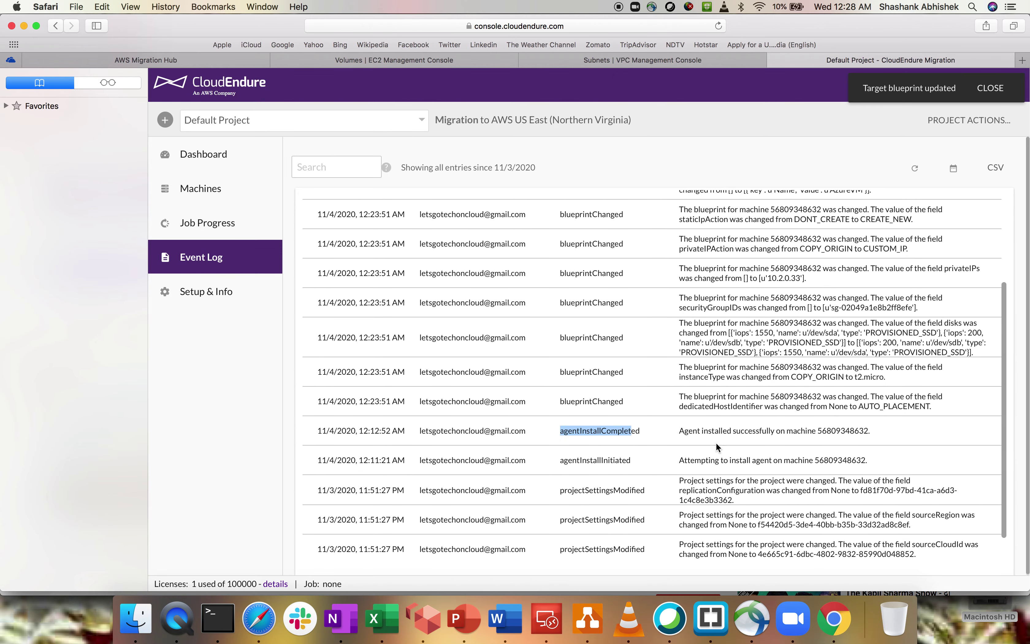
pyautogui.scroll(3, 721, 443)
pyautogui.scroll(3, 720, 443)
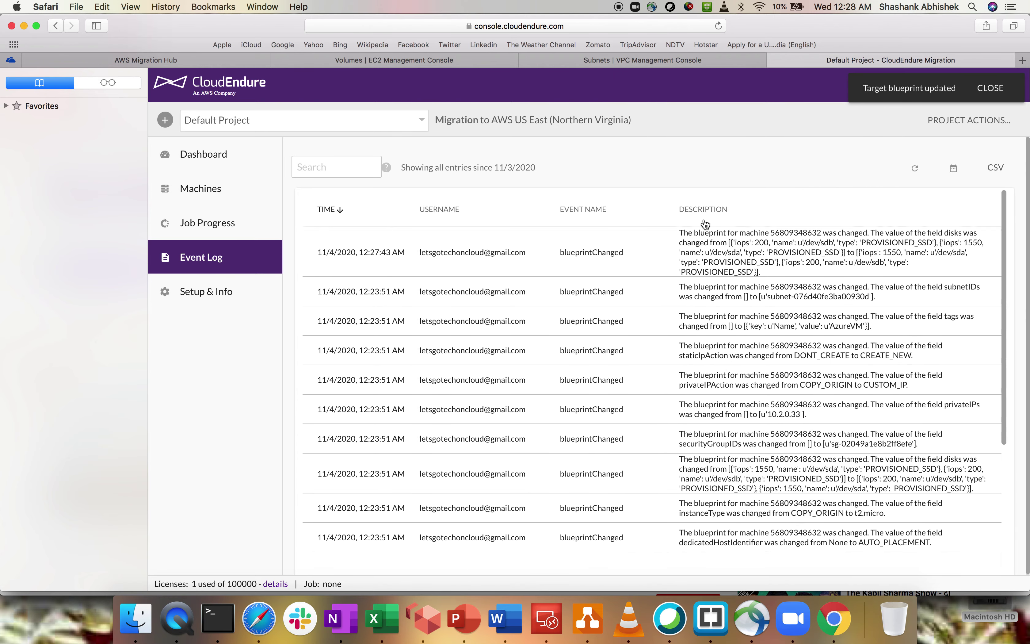
# Check the hub machine's replication progress in the machines list and the Initial Sync count on the project dashboard.
pyautogui.click(203, 190)
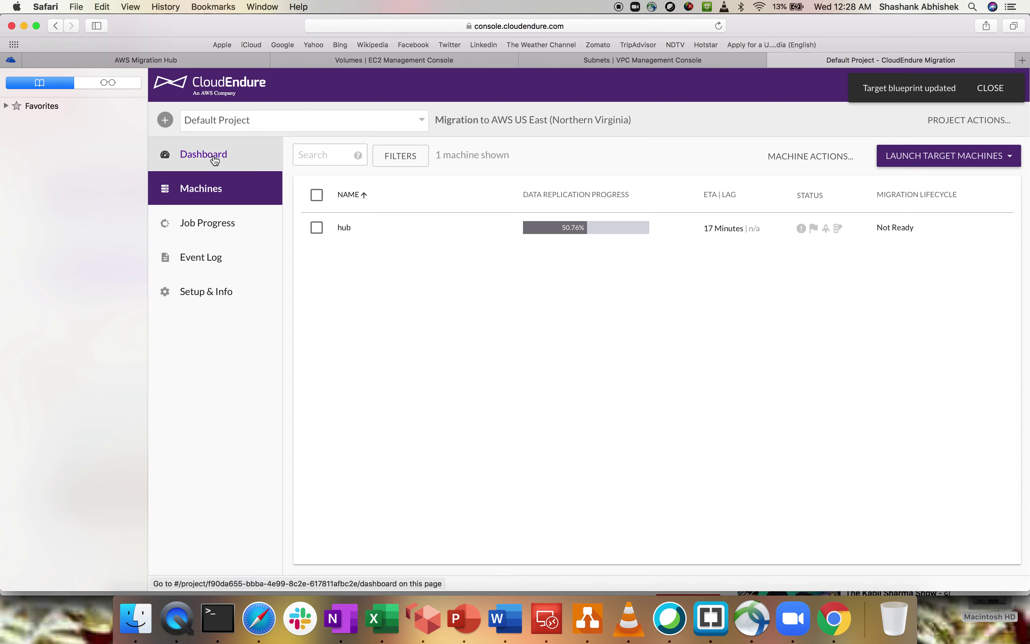
pyautogui.click(213, 154)
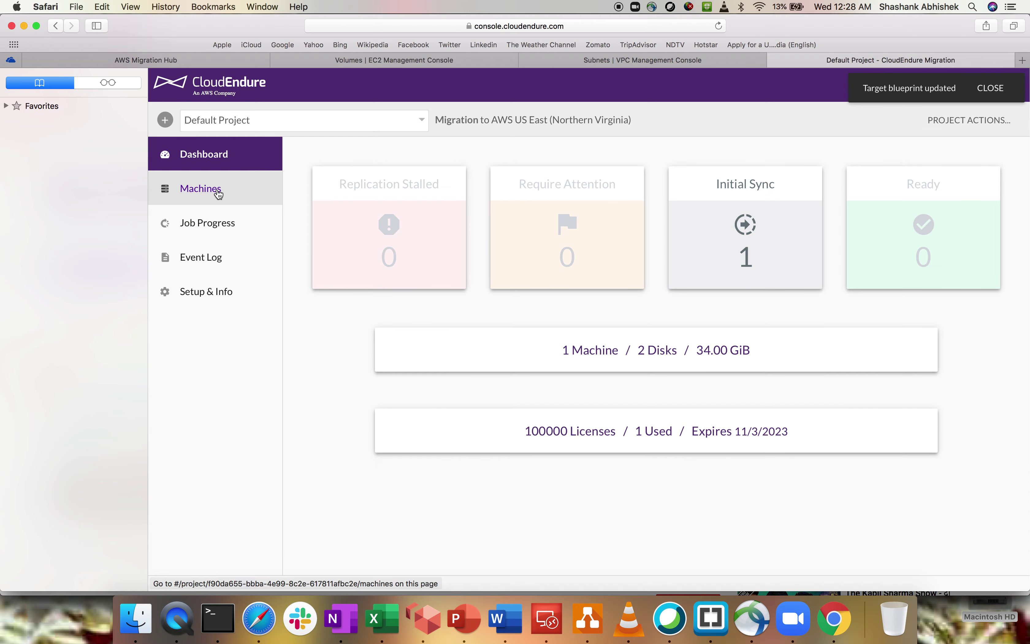
pyautogui.click(217, 190)
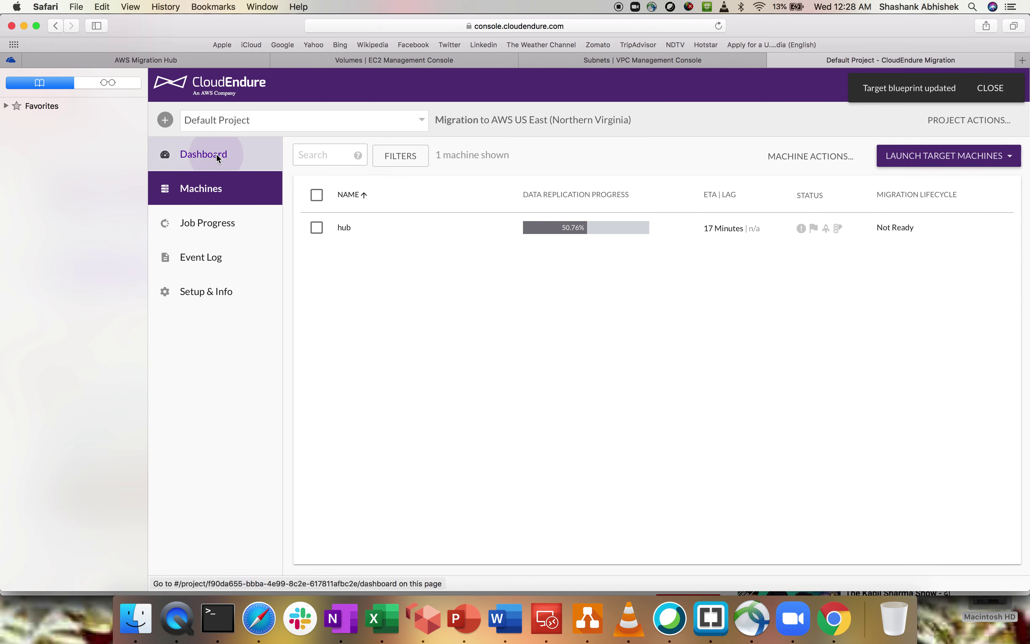
pyautogui.click(217, 153)
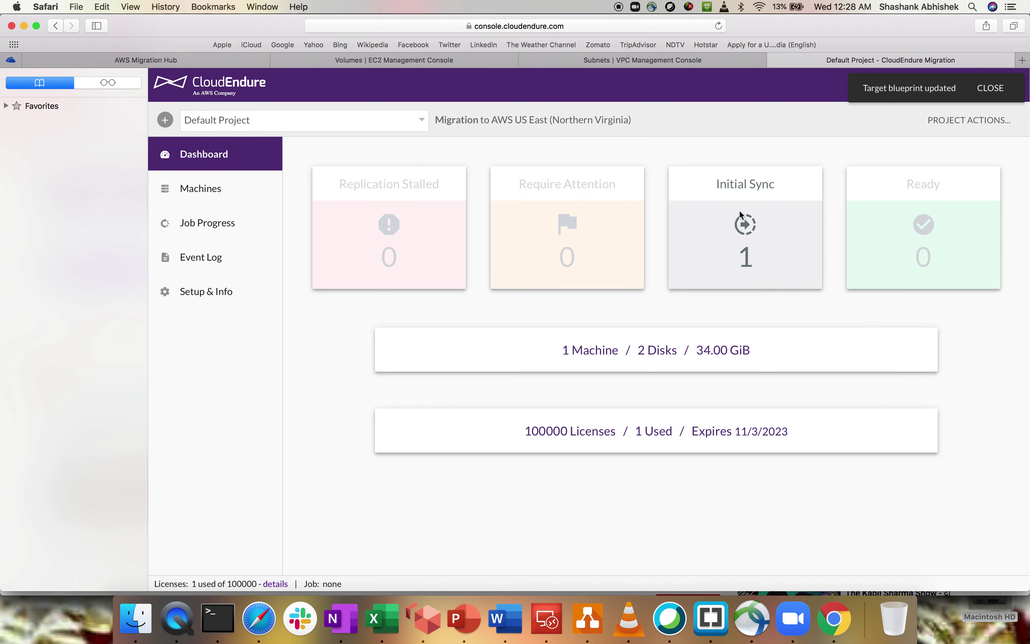
pyautogui.click(202, 197)
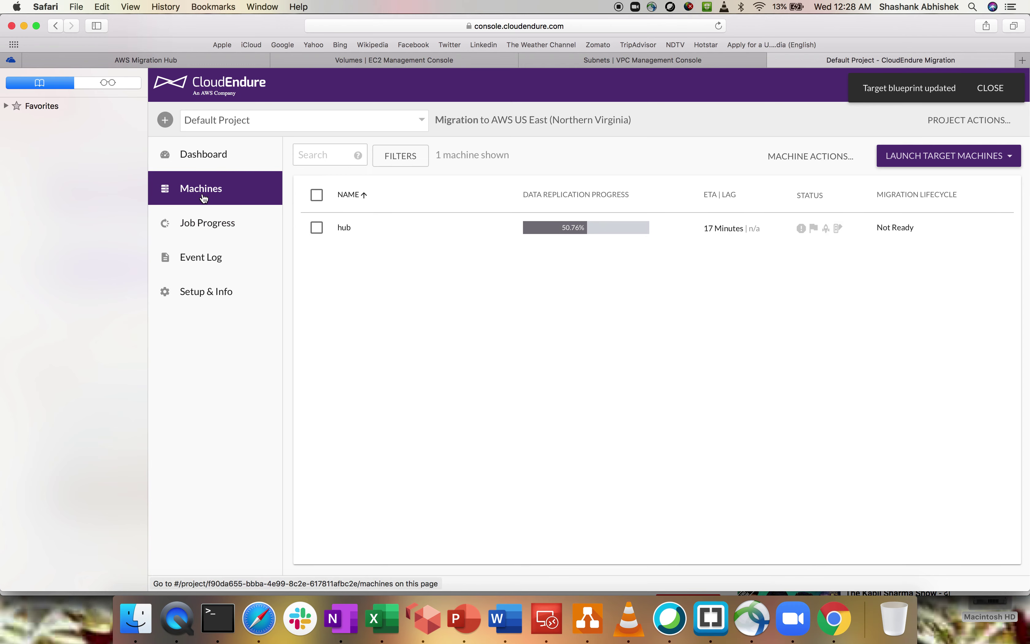
# Open the hub machine's details and examine its replication state, test status and lag.
pyautogui.click(346, 227)
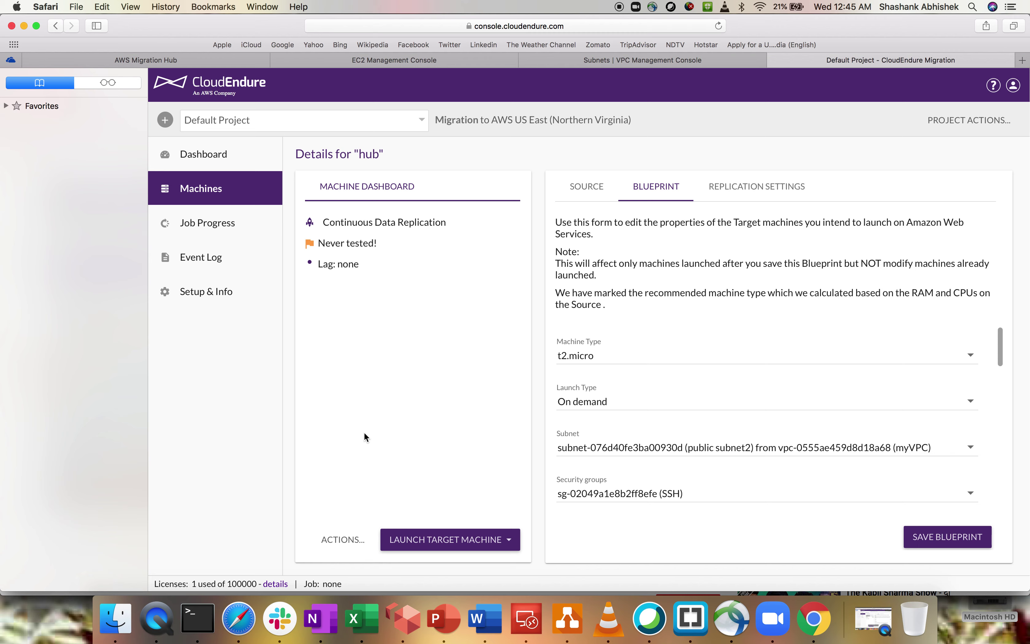
pyautogui.tripleClick(426, 228)
pyautogui.moveTo(331, 244); pyautogui.dragTo(396, 245)
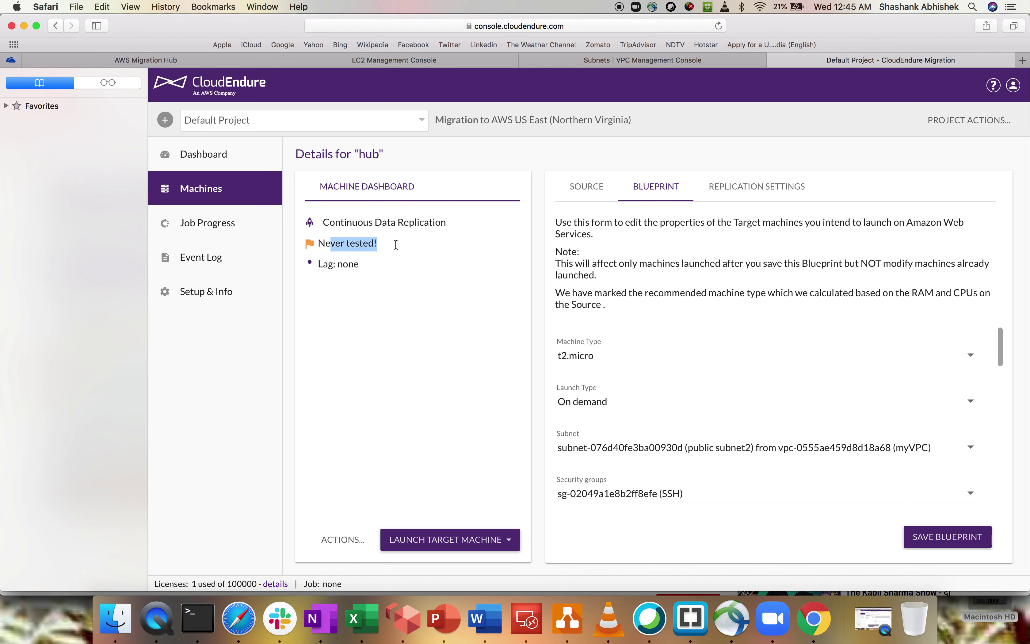
pyautogui.moveTo(328, 264); pyautogui.dragTo(370, 265)
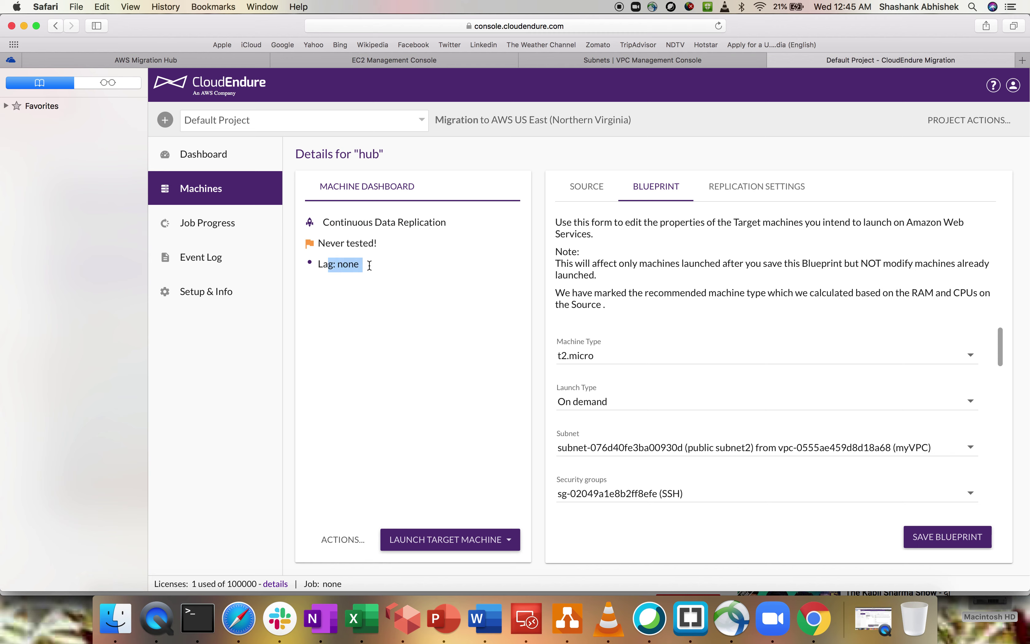
pyautogui.click(376, 316)
# Launch the hub's target machine in Test Mode and confirm the launch.
pyautogui.click(470, 542)
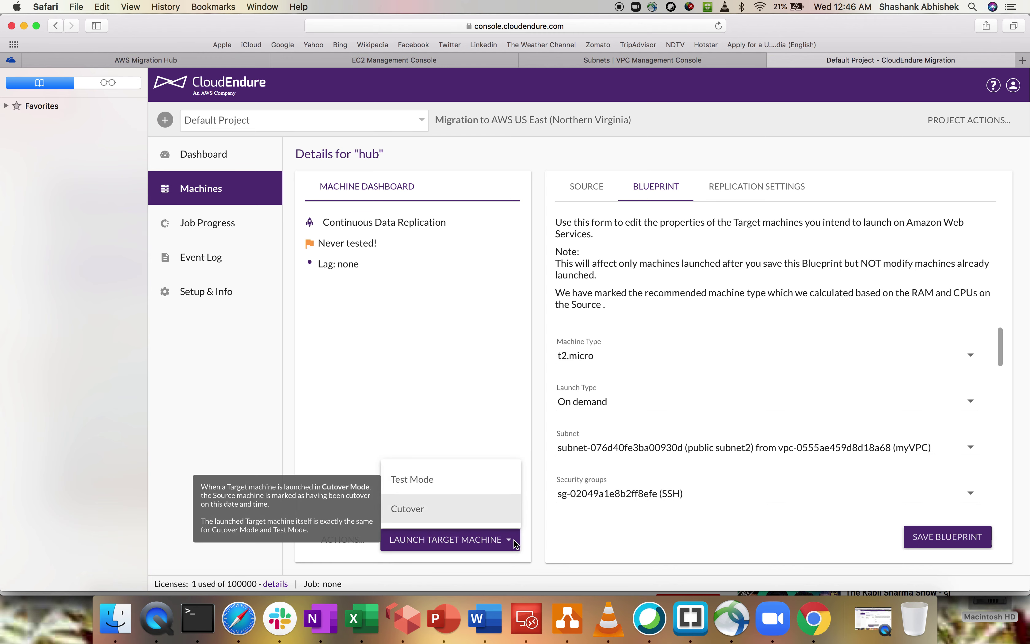
pyautogui.click(421, 480)
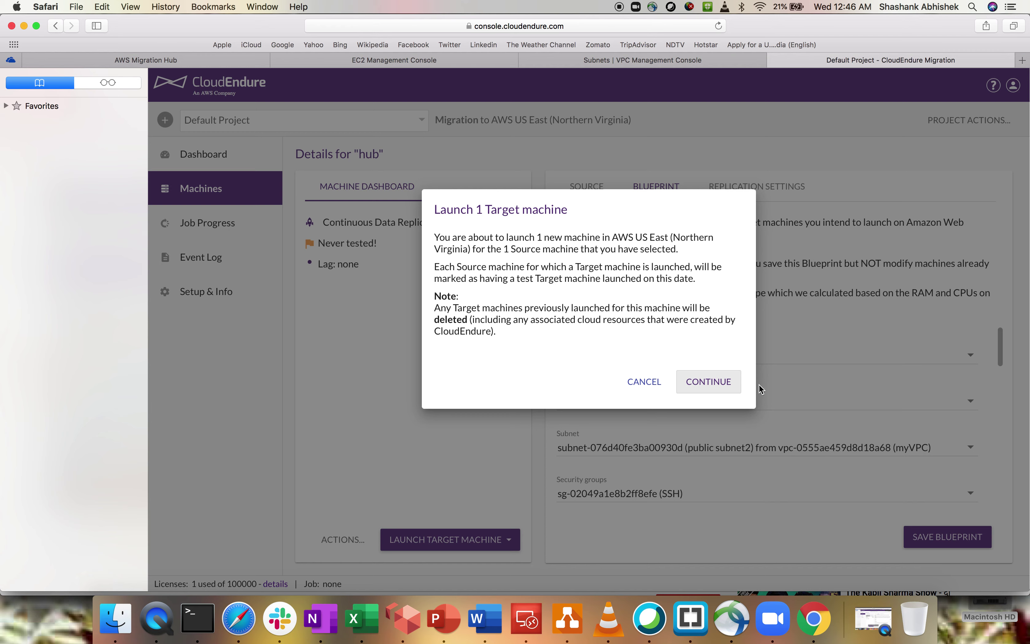
pyautogui.click(715, 382)
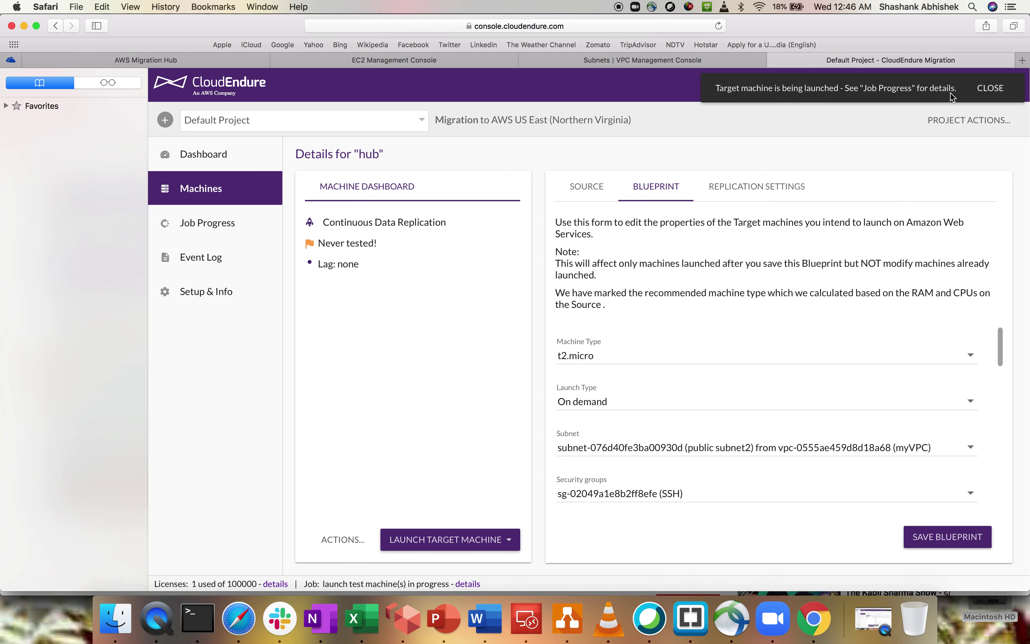
# Review the test launch's job progress, refresh the event log, and recheck the job's current stage.
pyautogui.click(218, 226)
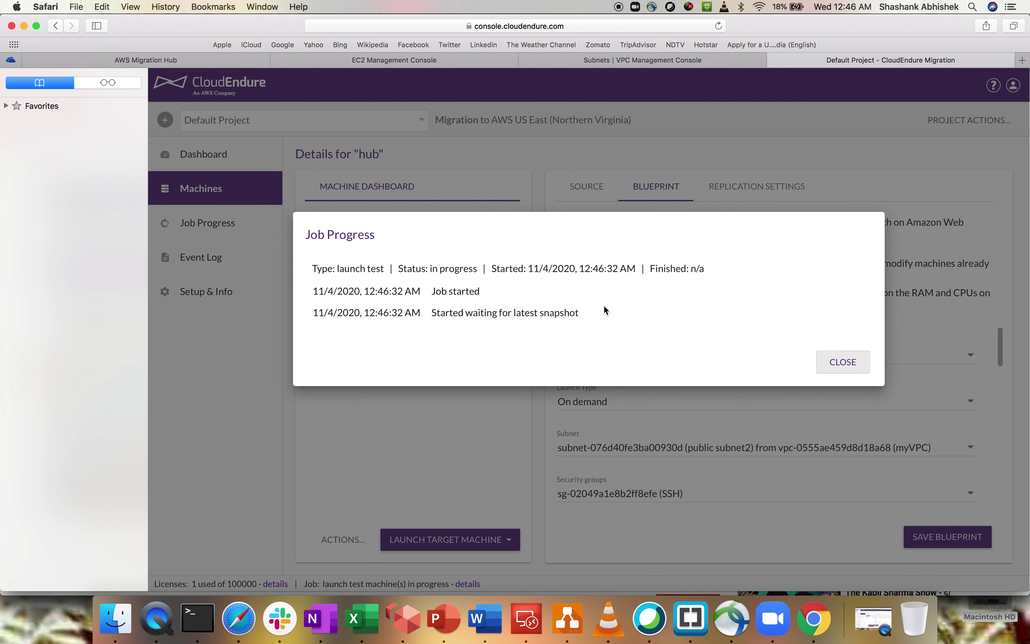
pyautogui.click(854, 362)
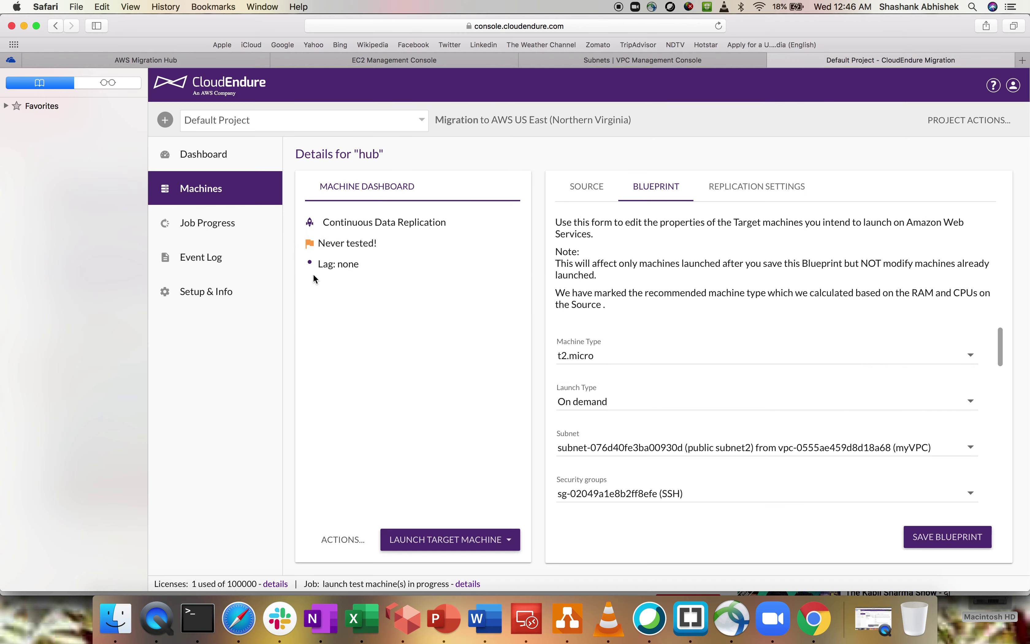
pyautogui.click(209, 265)
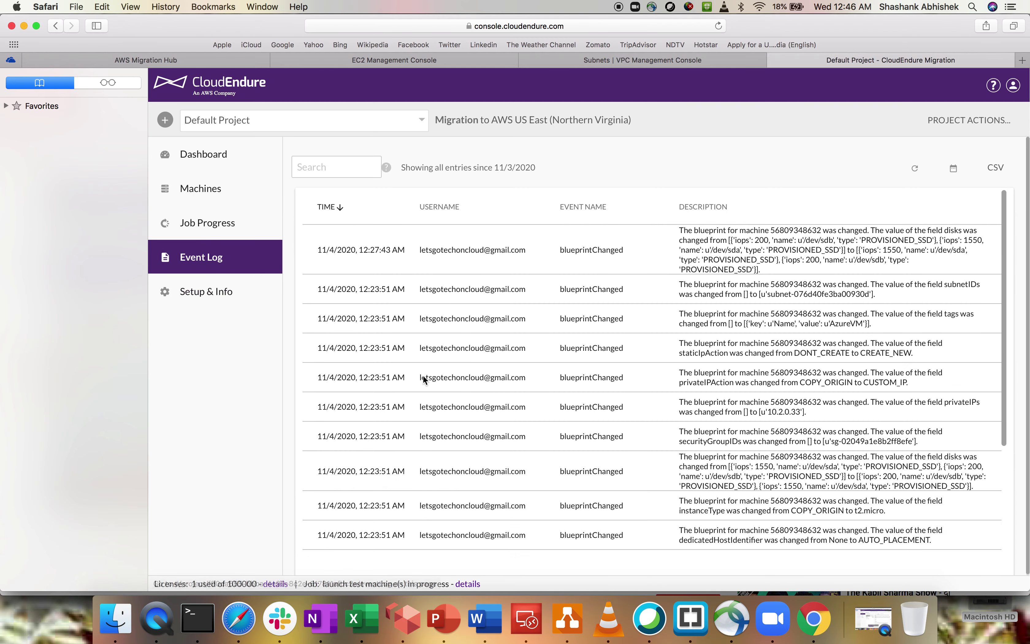
pyautogui.click(914, 170)
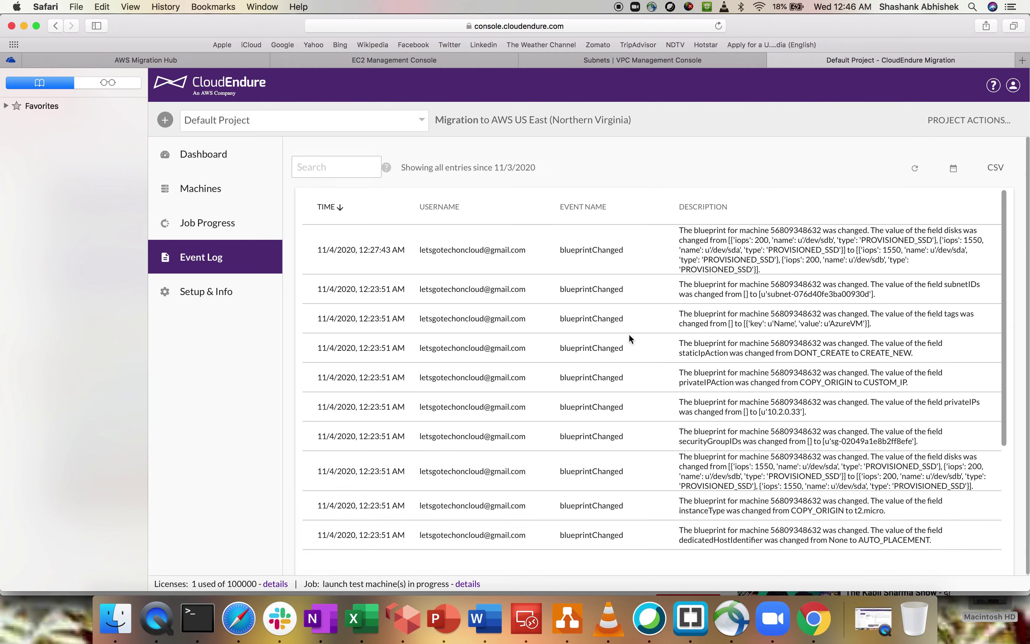
pyautogui.click(207, 222)
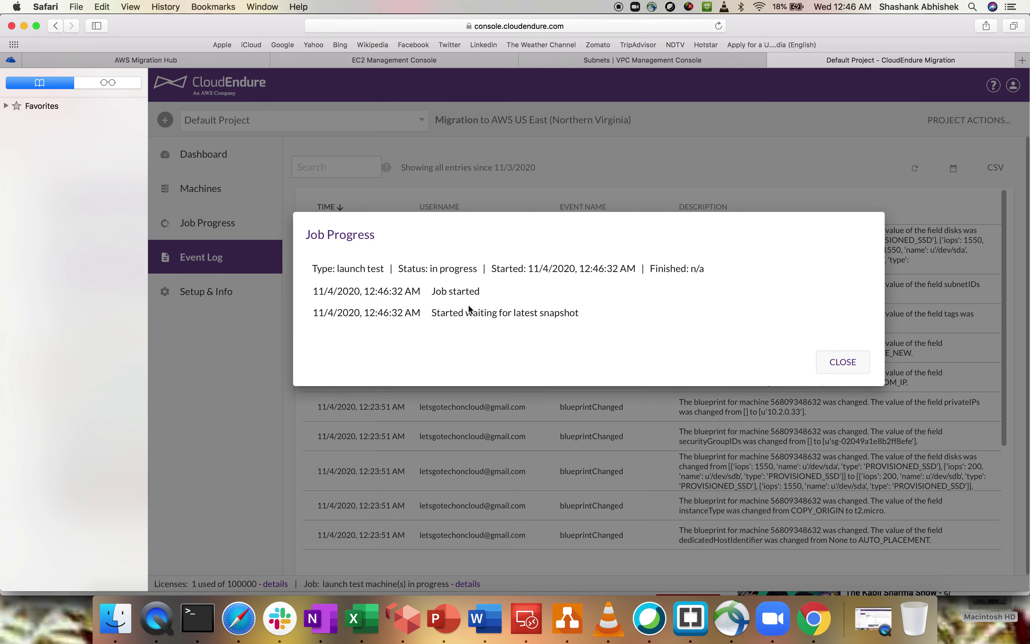
pyautogui.moveTo(438, 313); pyautogui.dragTo(611, 315)
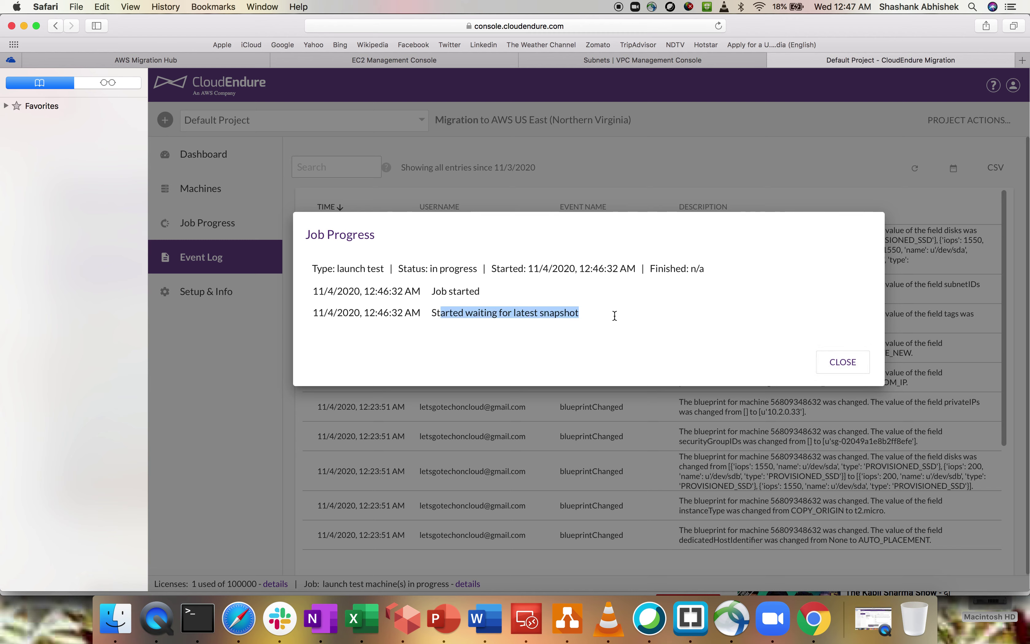
pyautogui.click(615, 316)
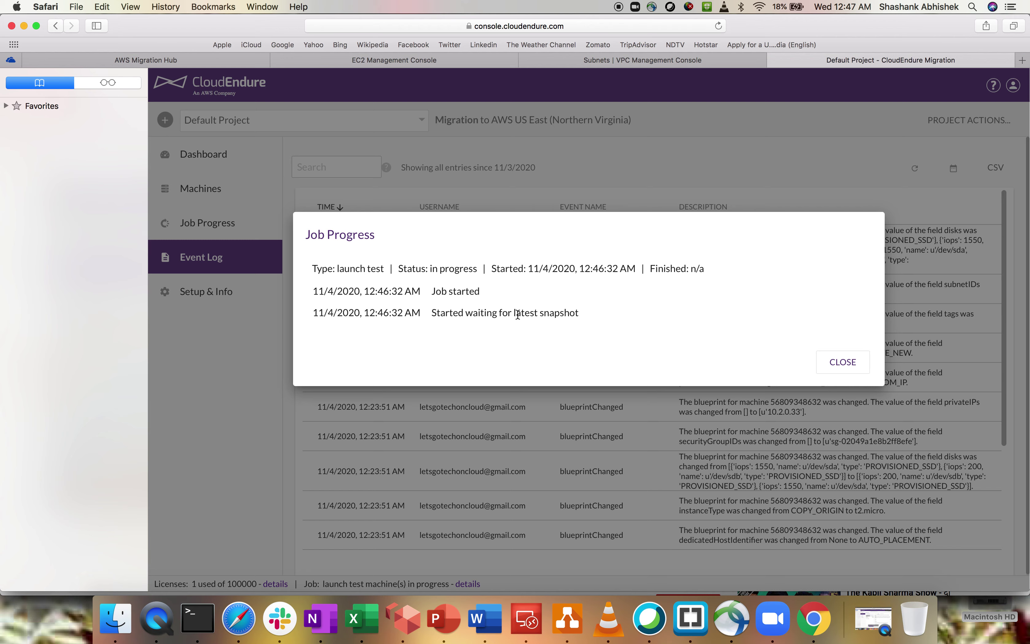
pyautogui.click(852, 366)
# Switch to AWS Migration Hub and check the hub server's source and migration status in the discovered servers list.
pyautogui.click(146, 62)
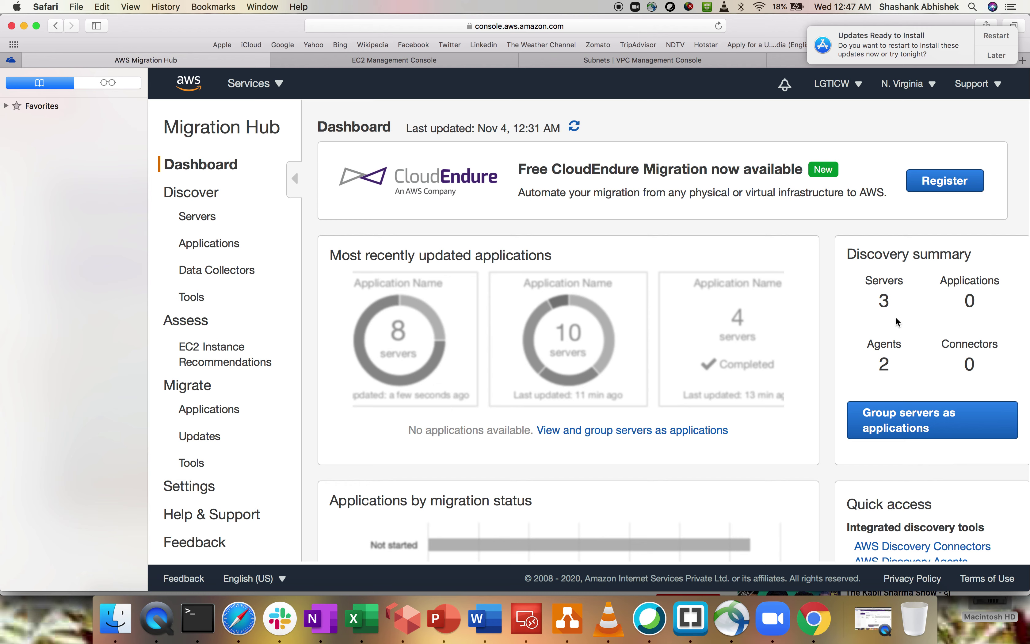
pyautogui.click(190, 223)
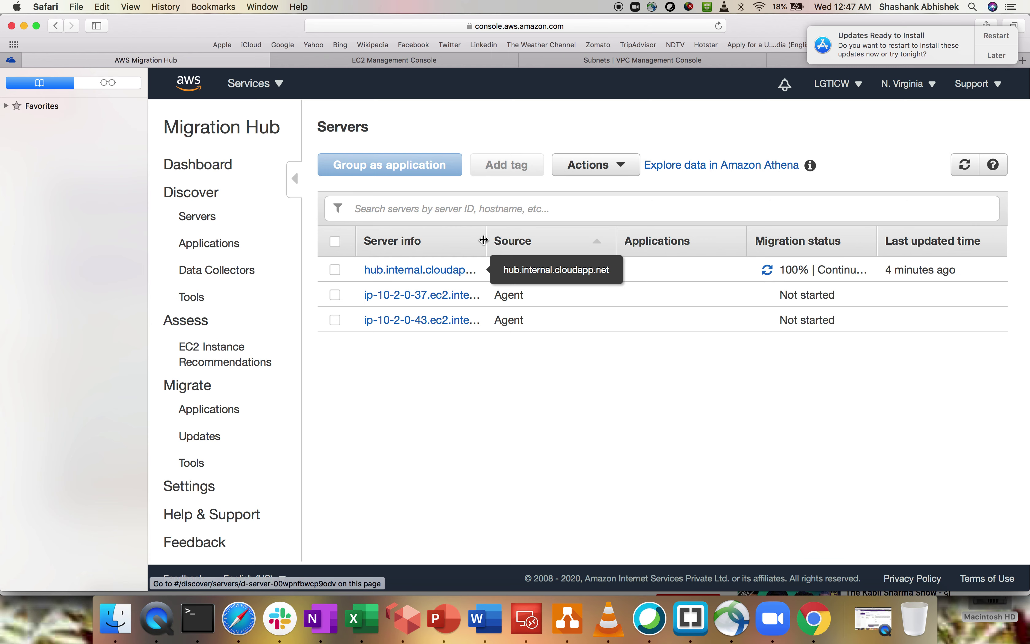
pyautogui.moveTo(484, 240); pyautogui.dragTo(752, 271)
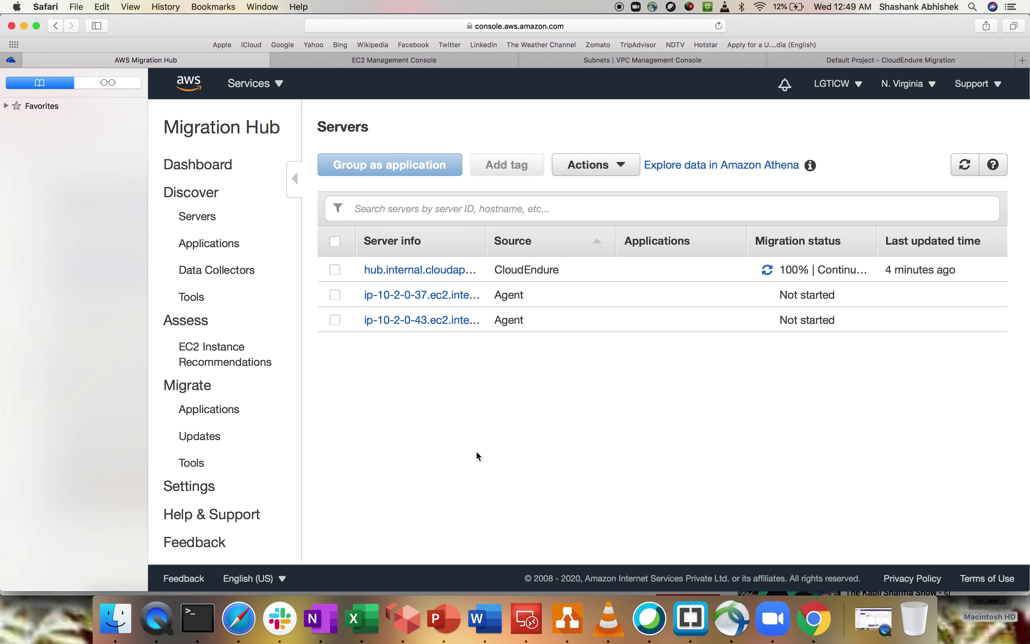
# Return to the CloudEndure console, refresh the event log and view the launch job's completed stages.
pyautogui.click(852, 58)
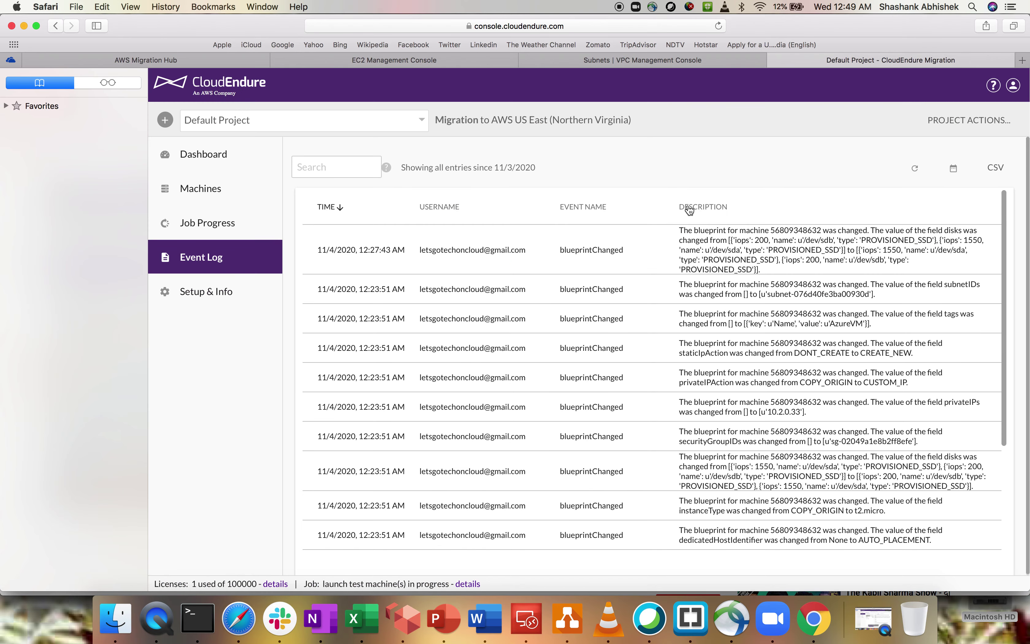
pyautogui.click(915, 179)
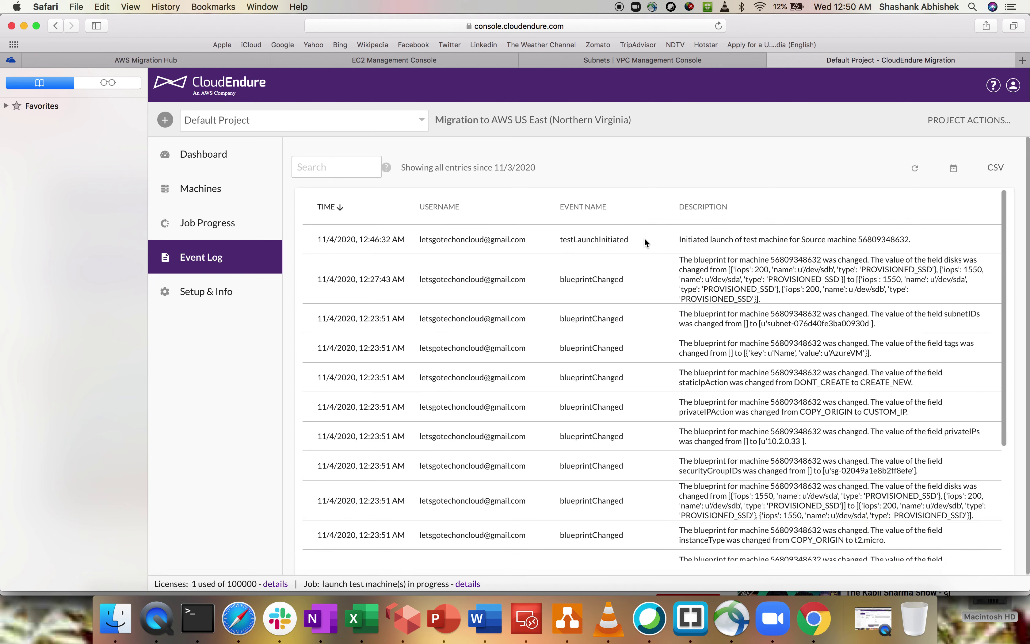
pyautogui.click(203, 223)
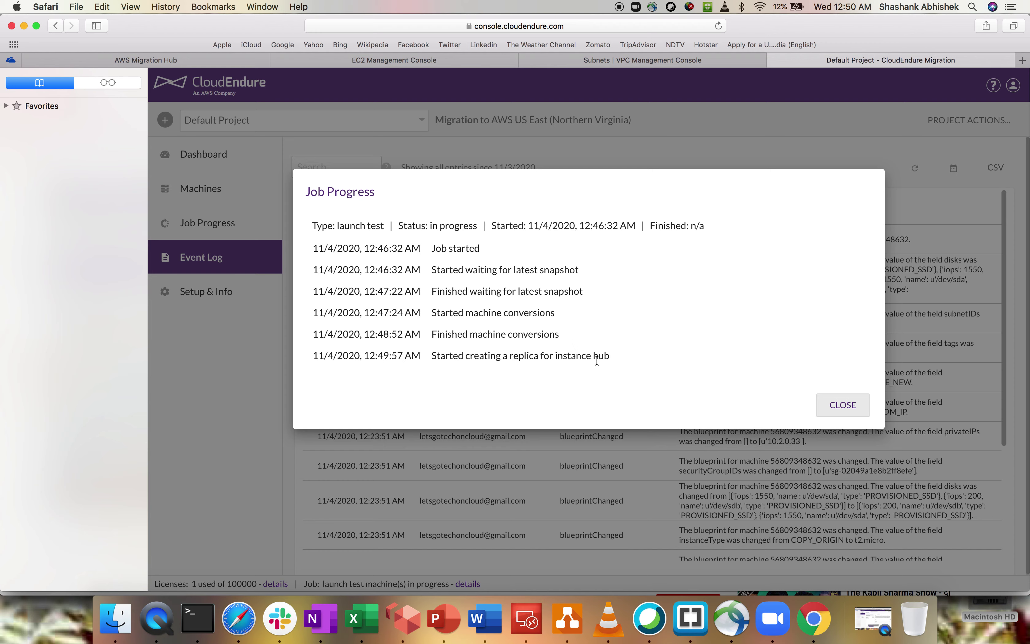
pyautogui.click(842, 410)
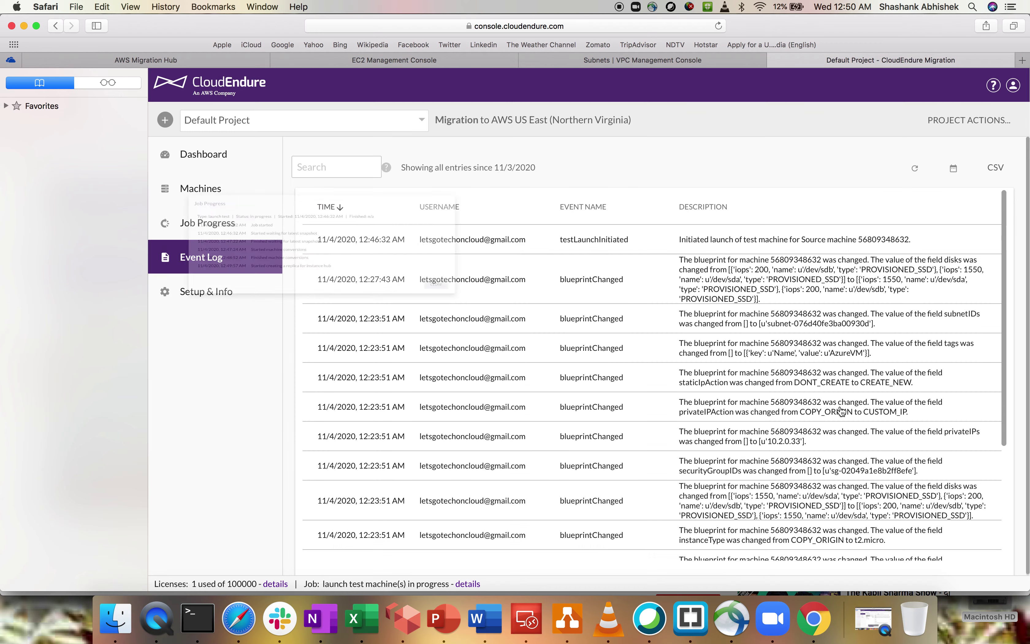
# Refresh the EC2 instances list, select the CloudEndure Machine Converter instance, and widen the Name column to show full names.
pyautogui.click(371, 59)
pyautogui.click(530, 124)
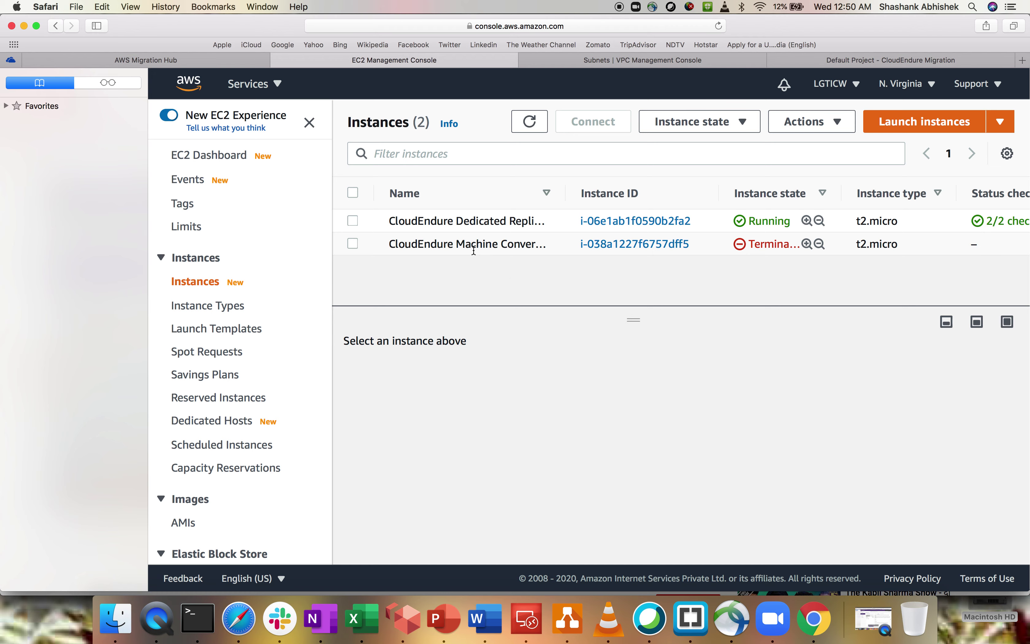
pyautogui.click(472, 245)
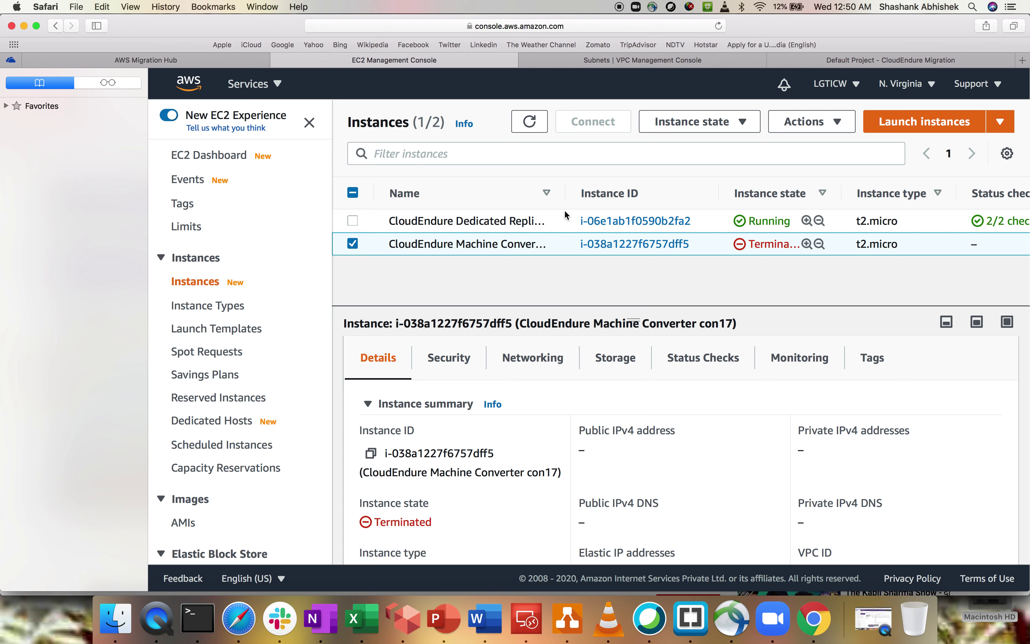
pyautogui.moveTo(566, 192); pyautogui.dragTo(664, 193)
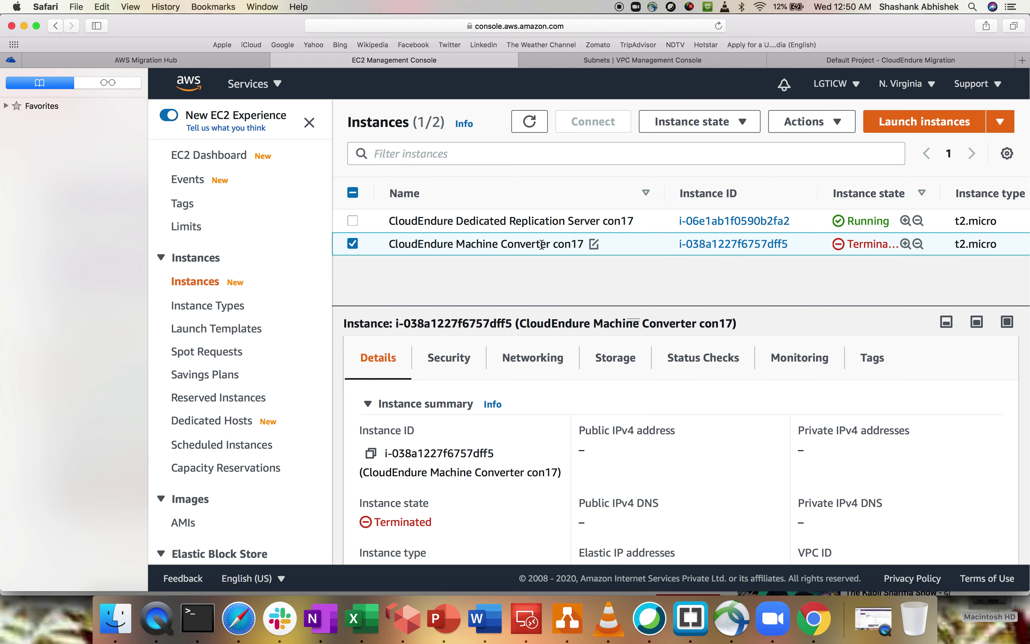
# Switch to the CloudEndure console, refresh the event log and check the test launch's job progress.
pyautogui.click(890, 60)
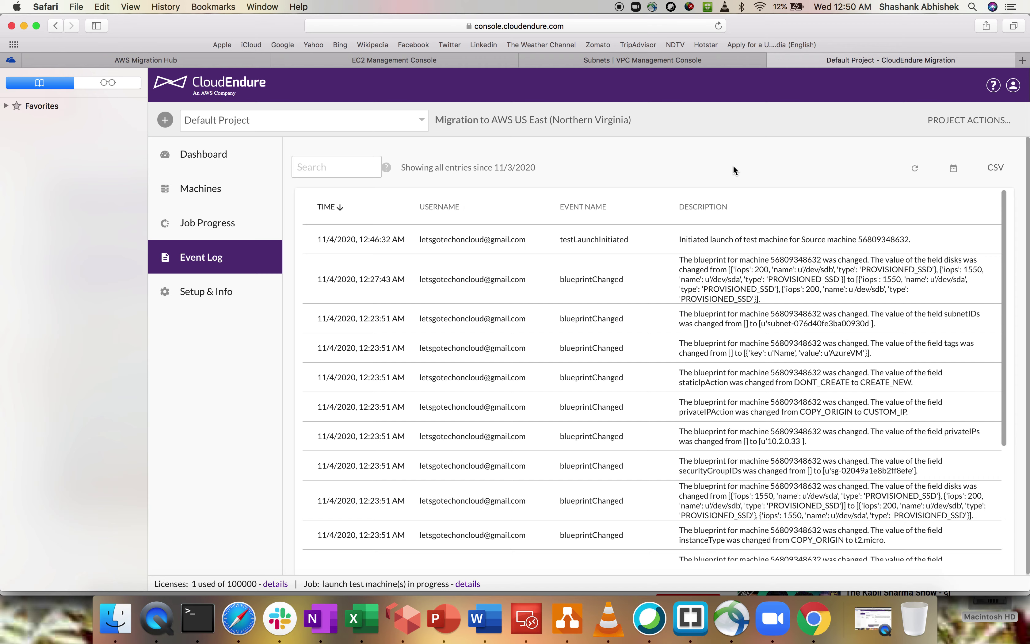
pyautogui.click(914, 169)
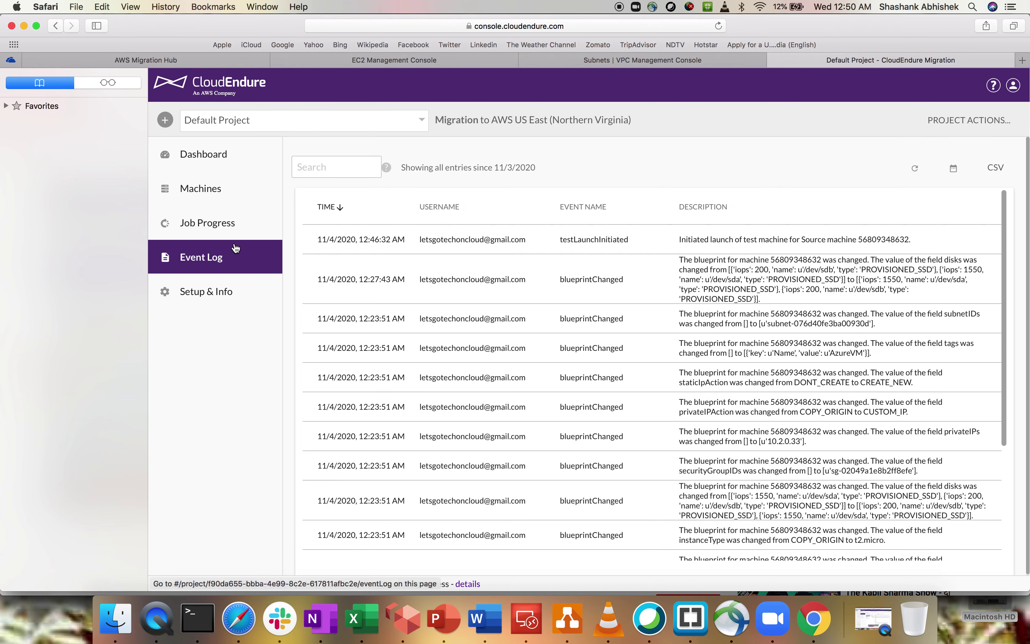
pyautogui.click(213, 237)
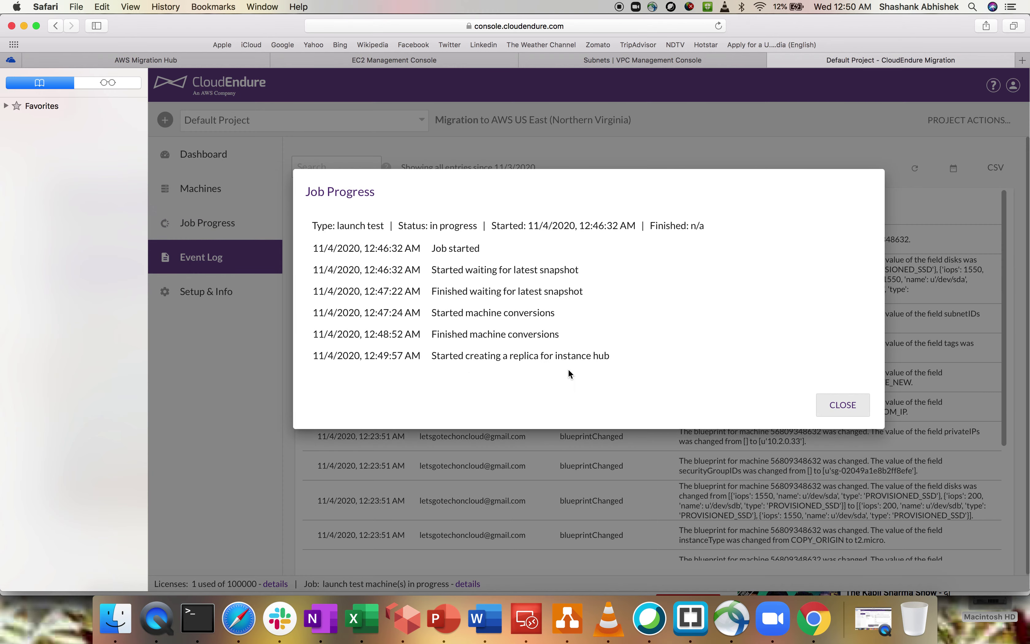
pyautogui.click(843, 404)
# Open the hub machine's details and review its replication settings and source information.
pyautogui.click(209, 189)
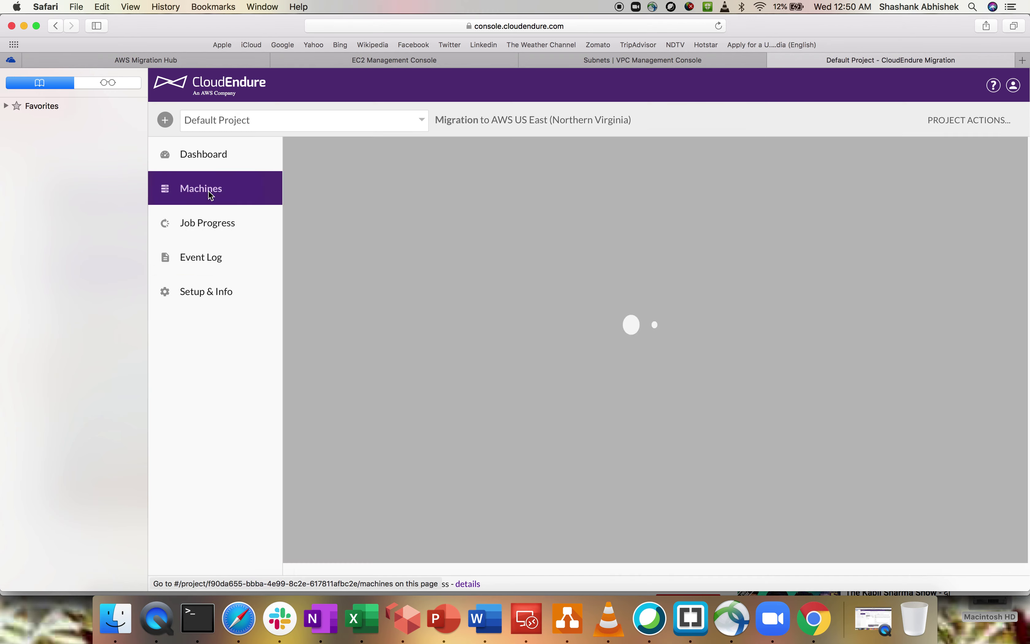
pyautogui.click(345, 228)
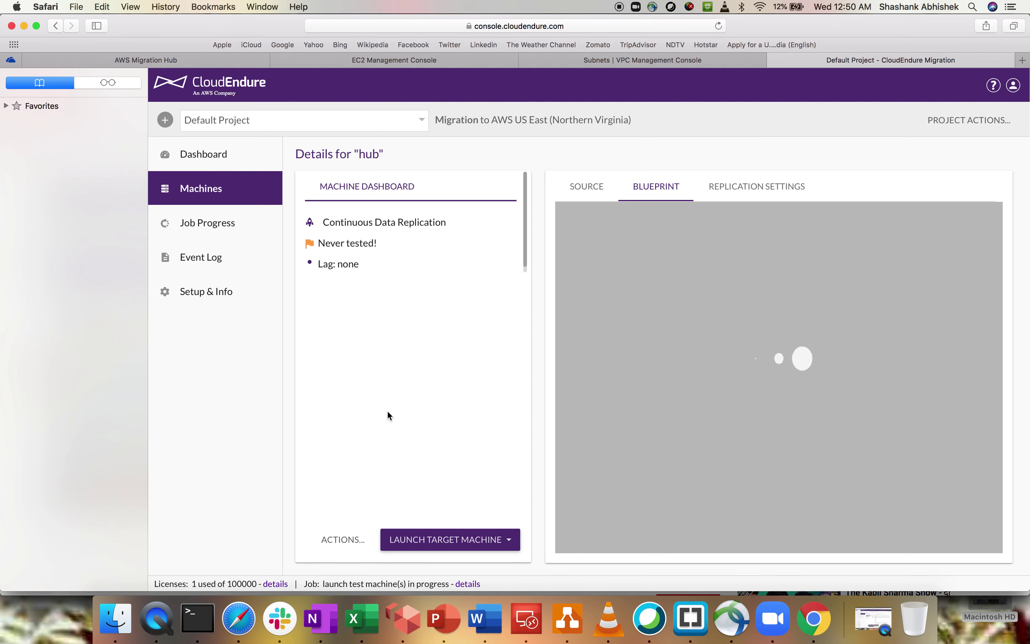
pyautogui.click(740, 187)
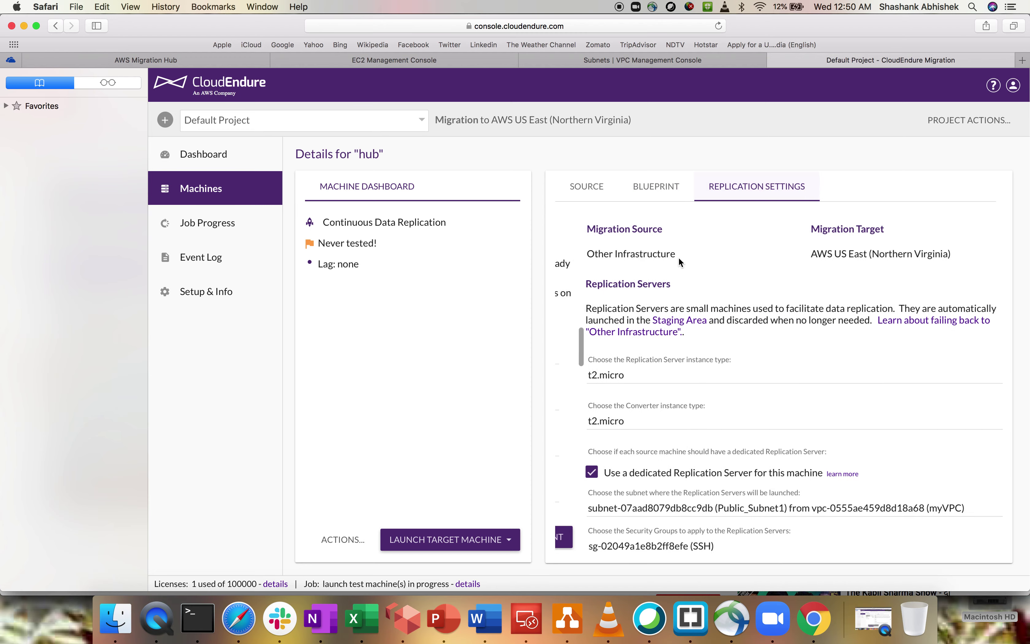
pyautogui.scroll(-5, 635, 327)
pyautogui.scroll(5, 635, 327)
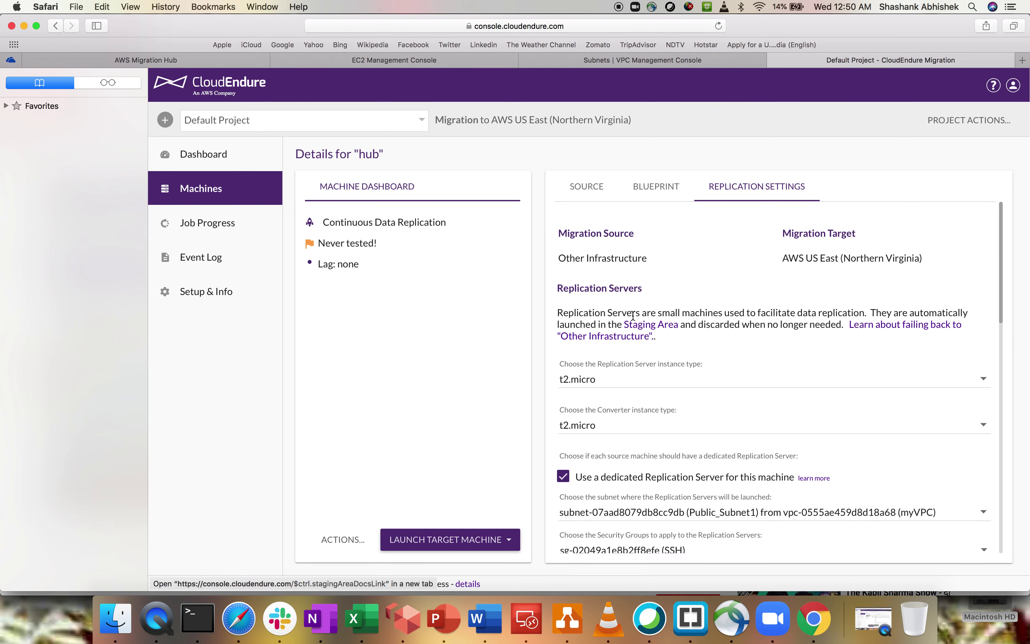
pyautogui.click(585, 187)
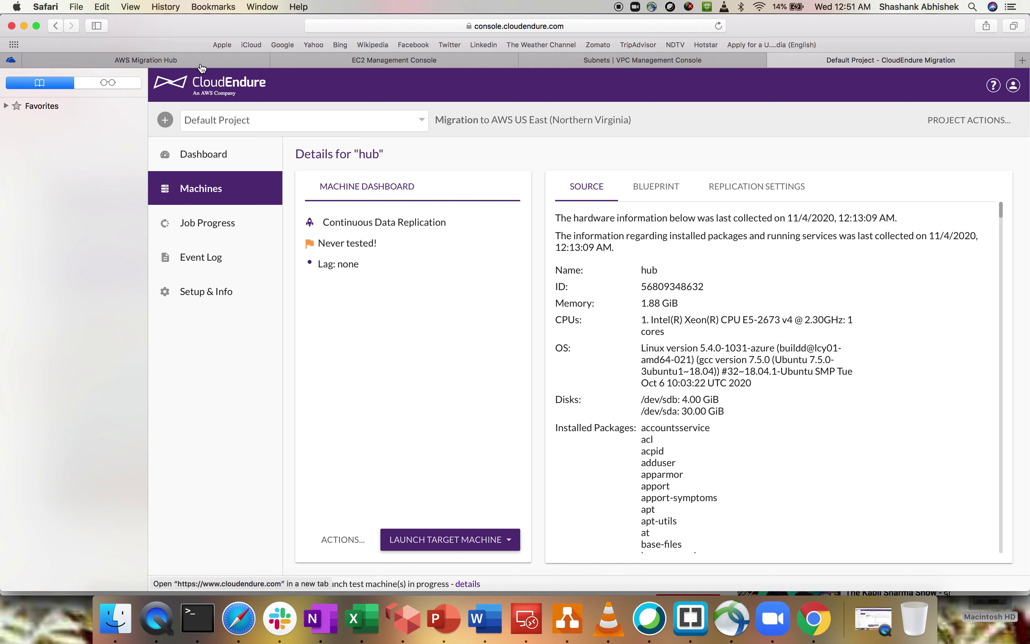
# Switch to the EC2 console, inspect the CloudEndure image among the AMIs, and refresh the instances list.
pyautogui.click(397, 58)
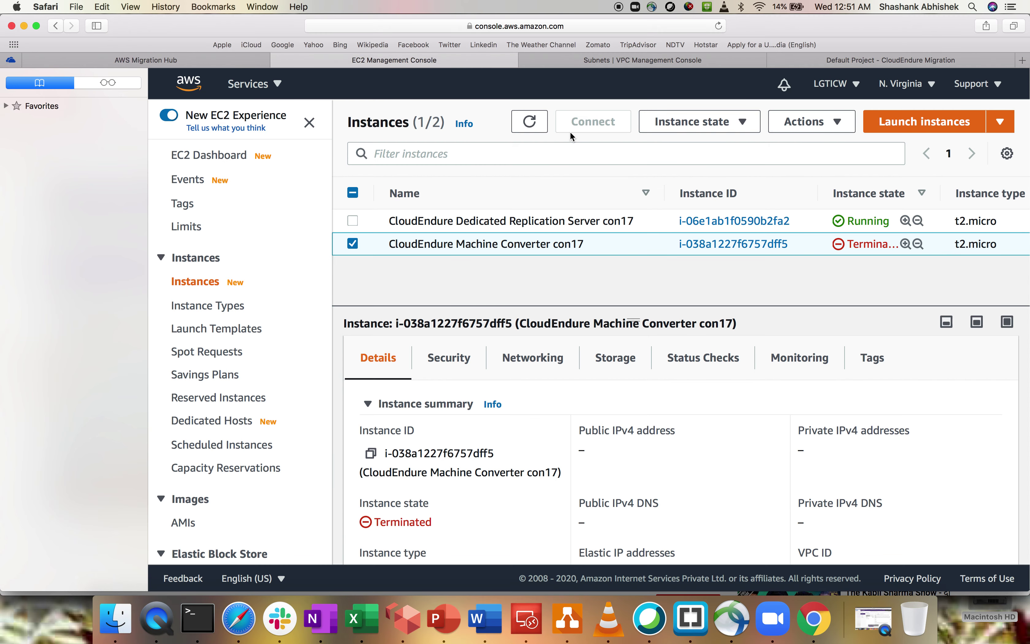
pyautogui.click(526, 132)
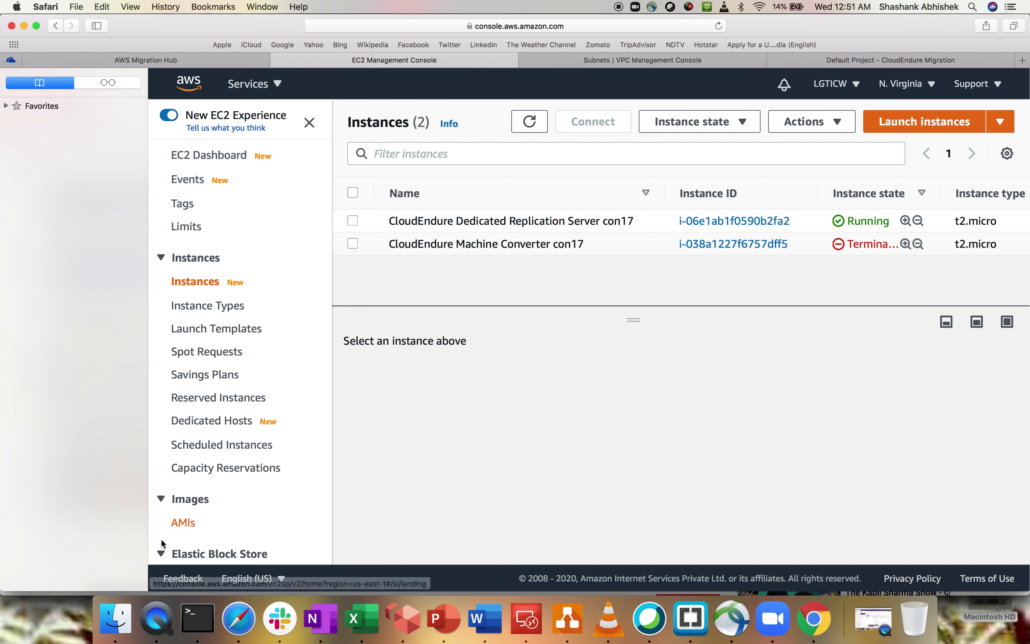
pyautogui.click(175, 522)
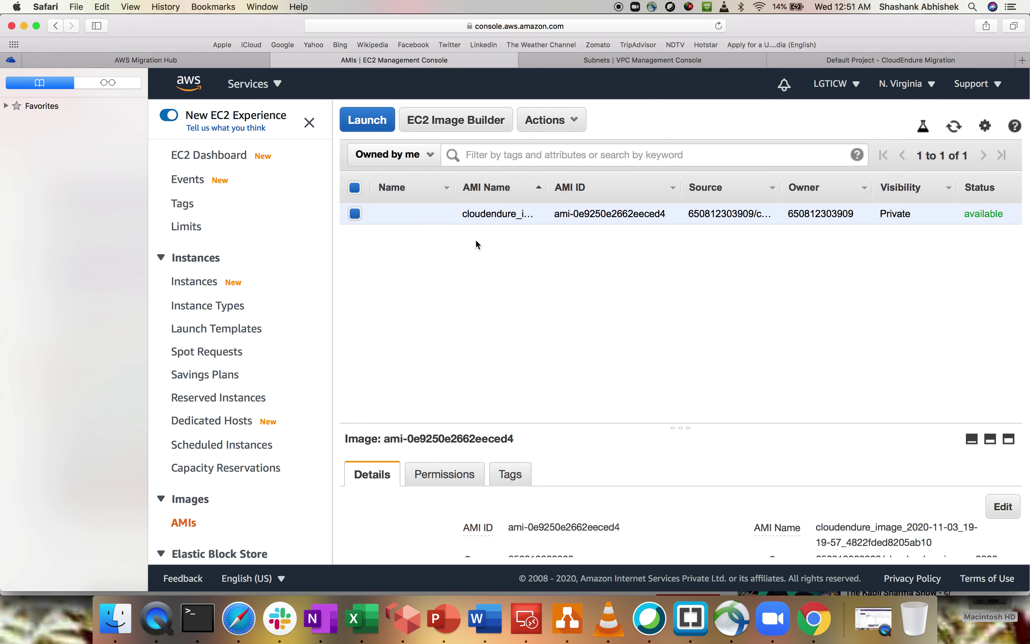
pyautogui.moveTo(554, 214); pyautogui.dragTo(710, 219)
pyautogui.click(713, 281)
pyautogui.click(194, 282)
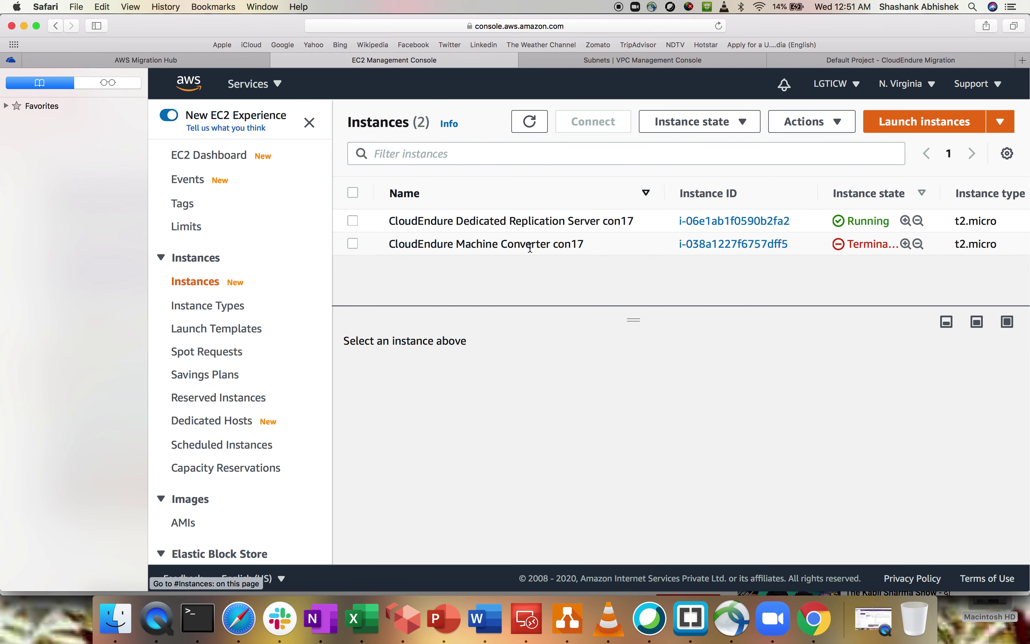
pyautogui.click(529, 122)
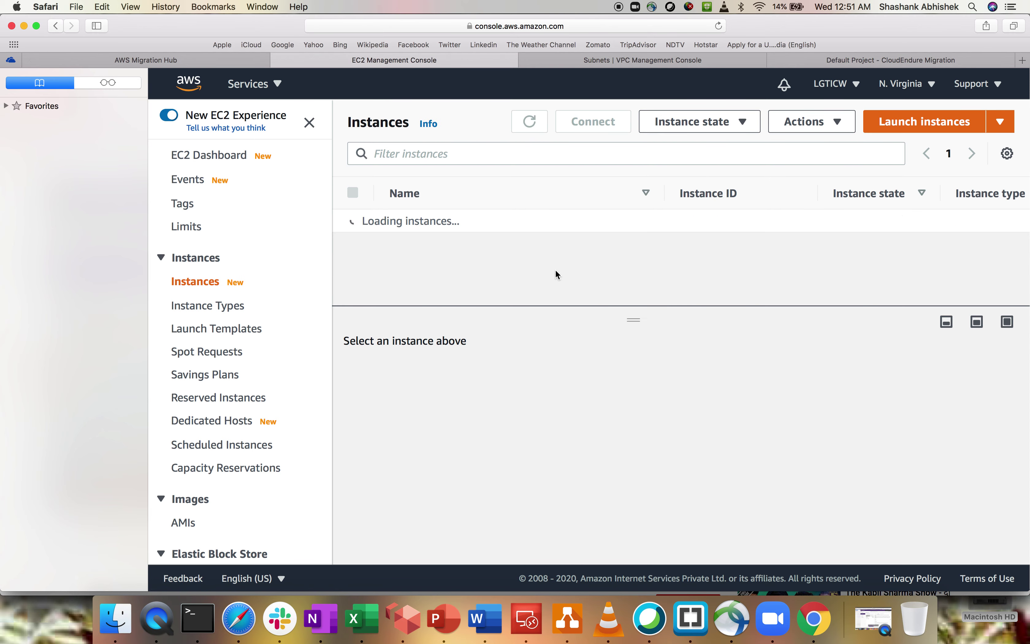
# Go back to the CloudEndure console and recheck the latest stage of the test launch job.
pyautogui.click(857, 61)
pyautogui.click(215, 234)
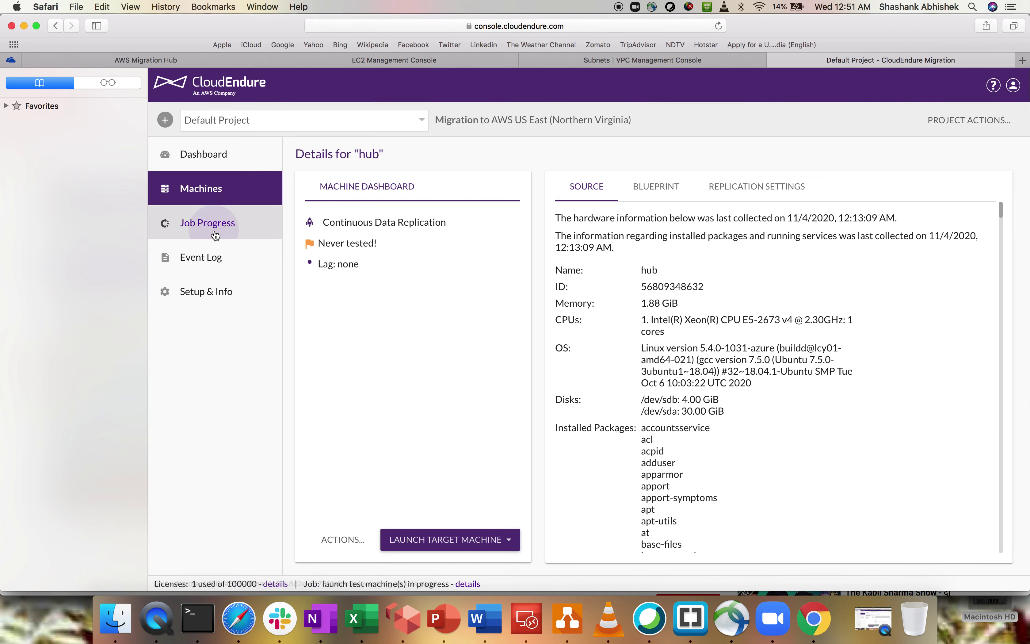
pyautogui.moveTo(437, 355); pyautogui.dragTo(563, 356)
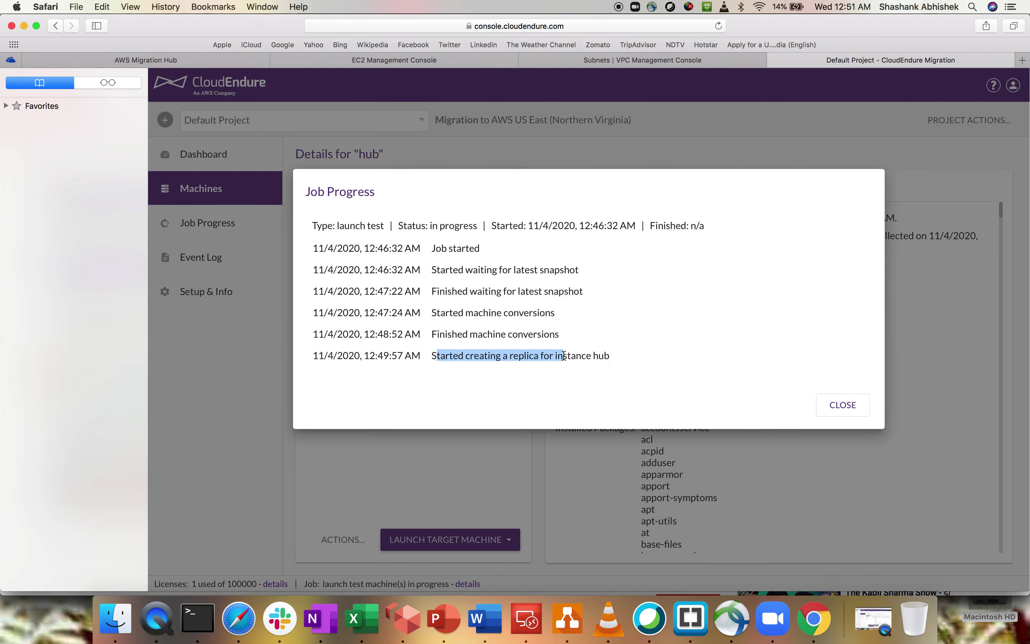
pyautogui.click(845, 408)
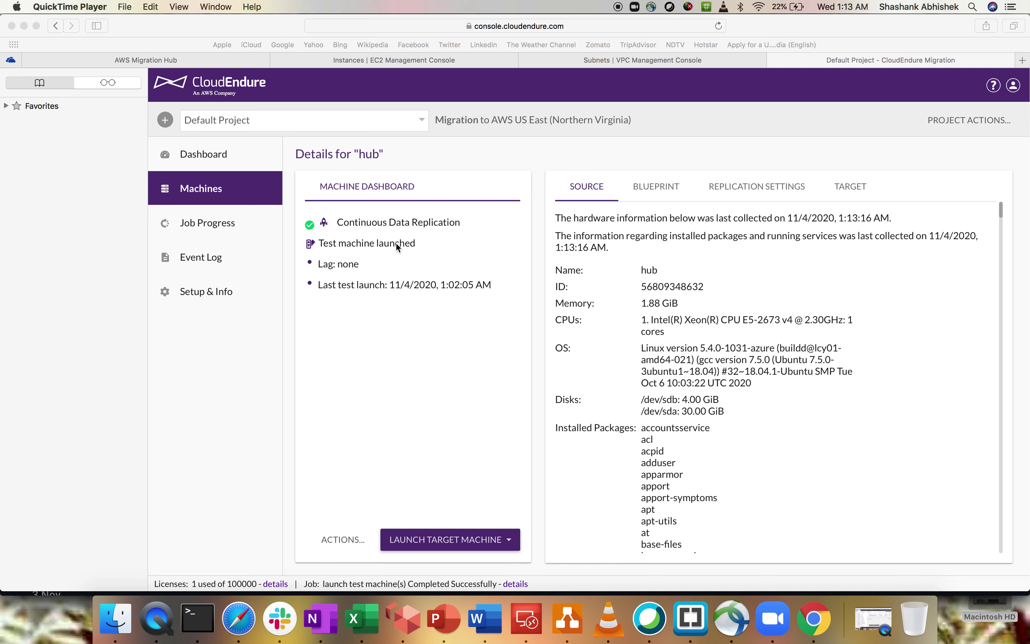
# Review the hub machine's replication status and its launched target's details, and return to the machines list.
pyautogui.click(347, 225)
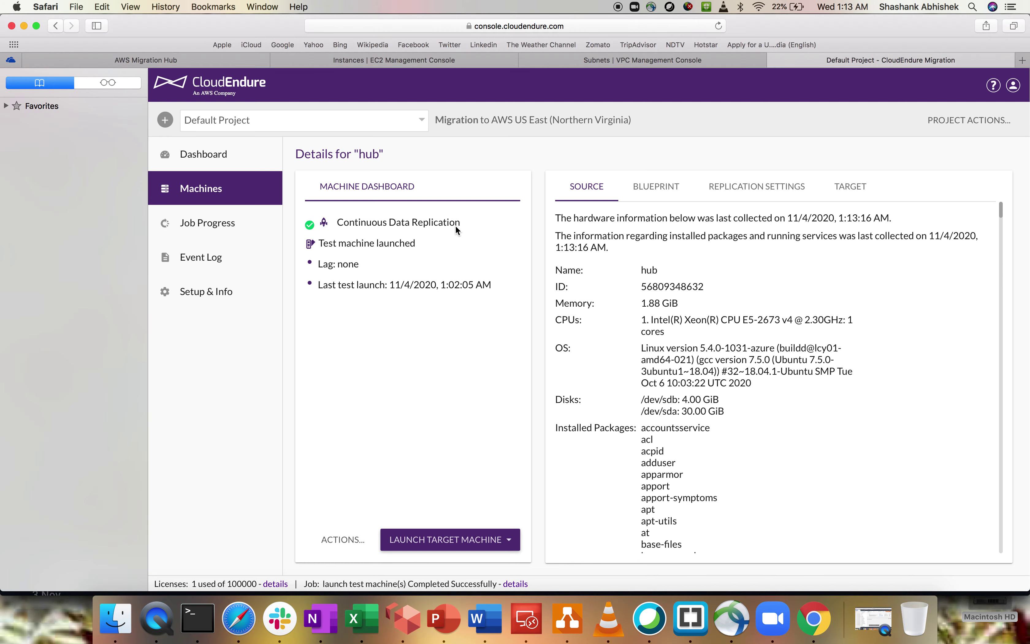
pyautogui.moveTo(337, 220); pyautogui.dragTo(462, 223)
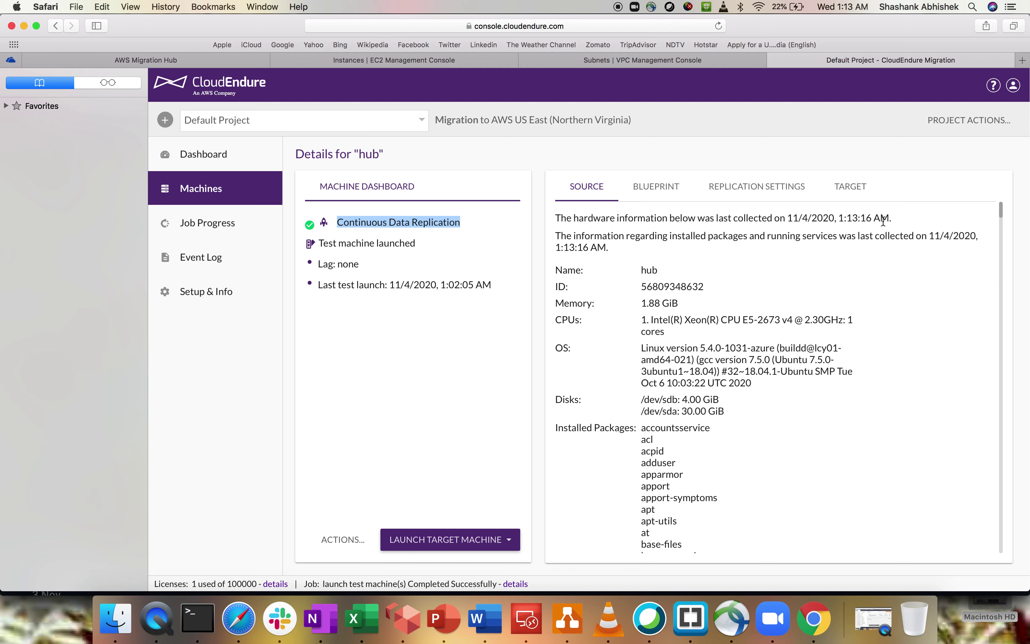
pyautogui.click(857, 190)
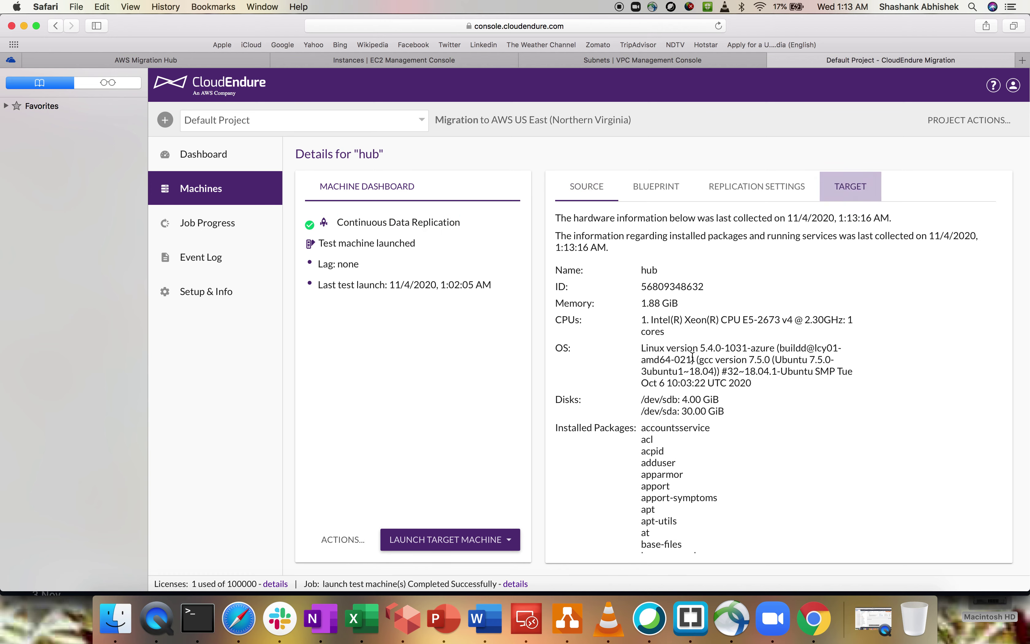
pyautogui.moveTo(642, 239); pyautogui.dragTo(662, 223)
pyautogui.moveTo(650, 266); pyautogui.dragTo(741, 257)
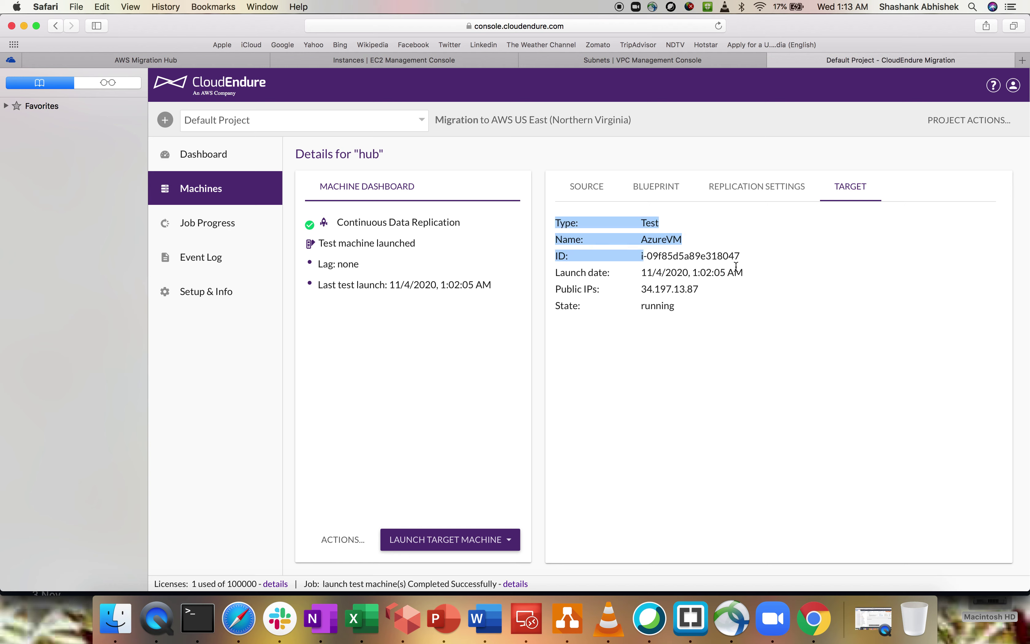
pyautogui.click(674, 304)
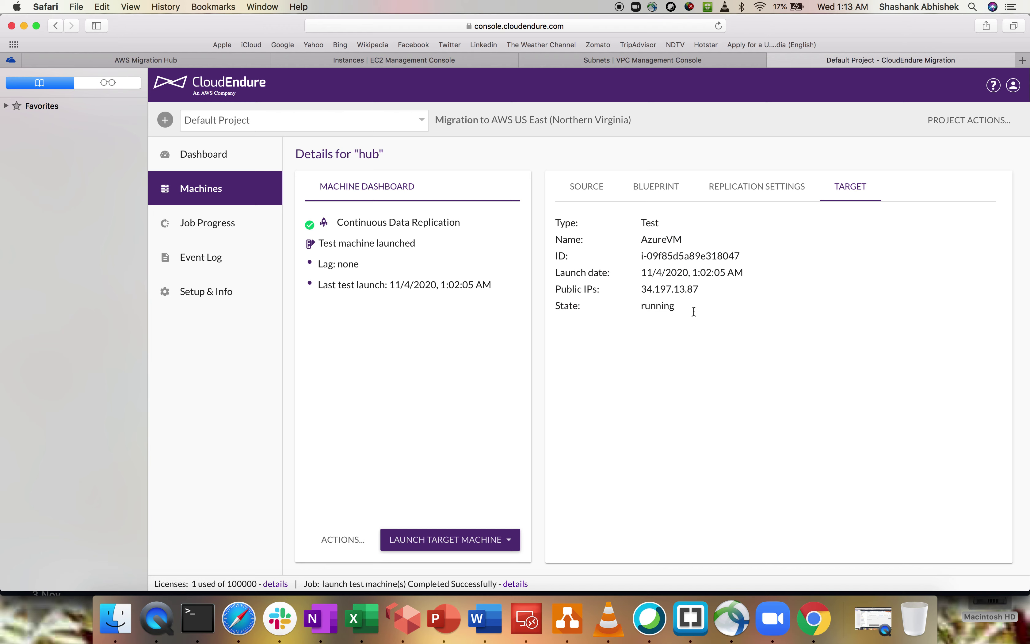
pyautogui.click(209, 189)
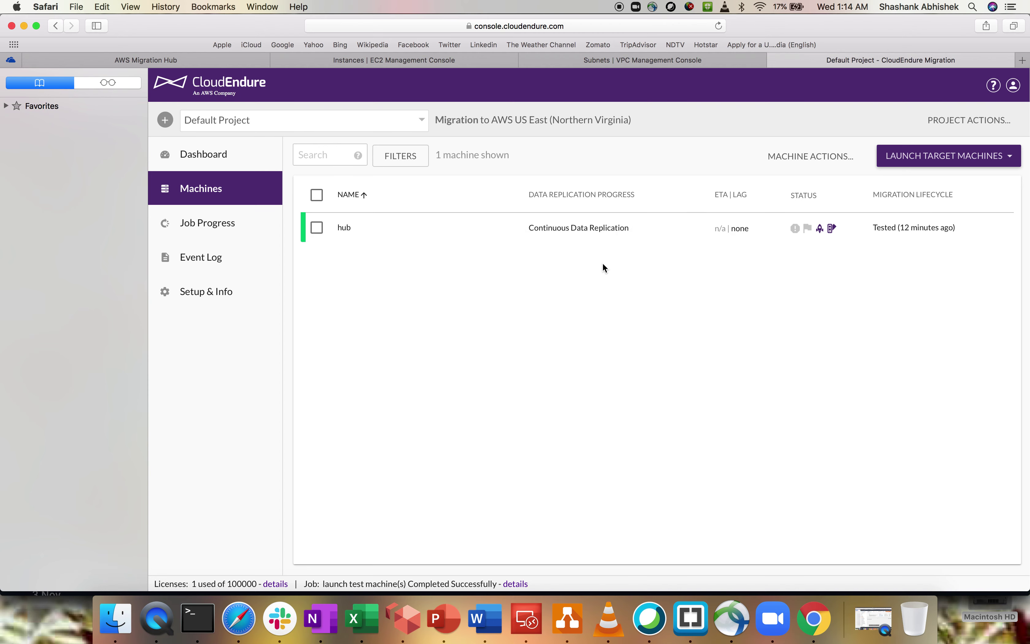
# Switch to the EC2 instances list and examine the AzureVM instance's name, addresses and summary details.
pyautogui.click(368, 61)
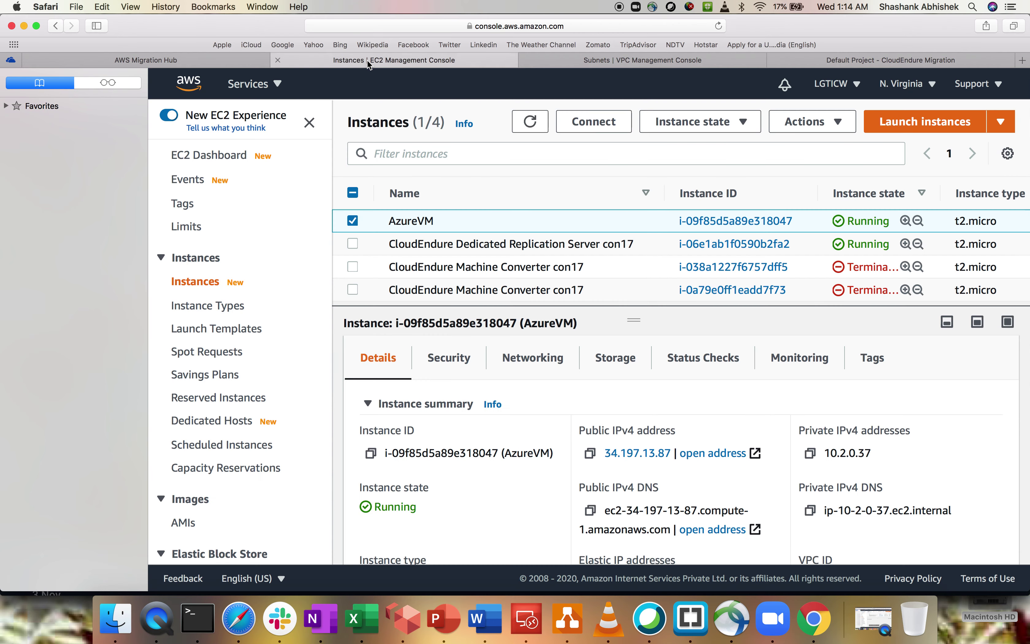
pyautogui.moveTo(389, 220); pyautogui.dragTo(425, 220)
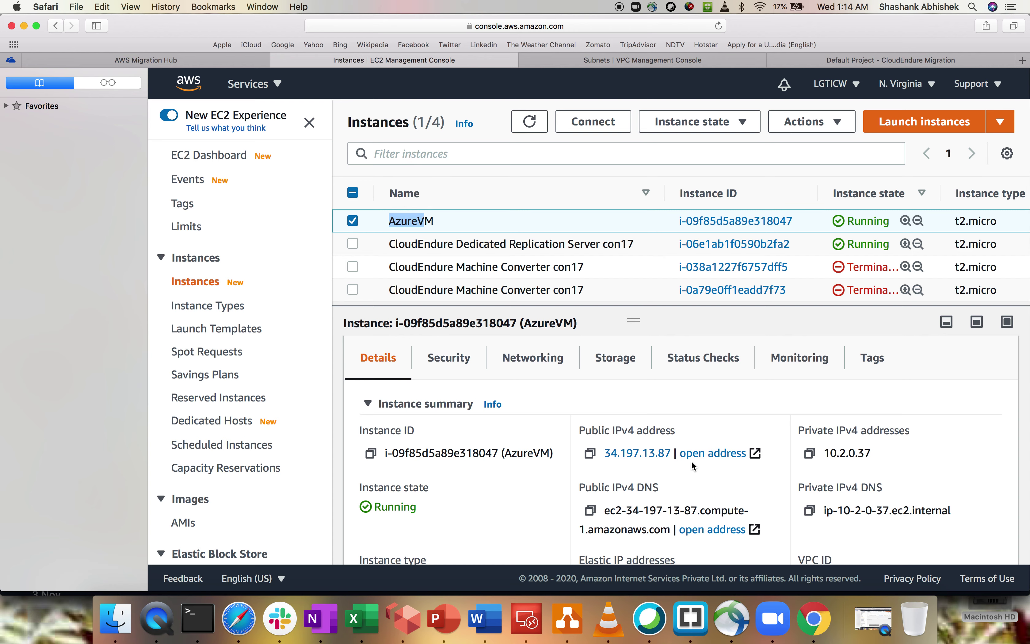
pyautogui.scroll(-1, 791, 516)
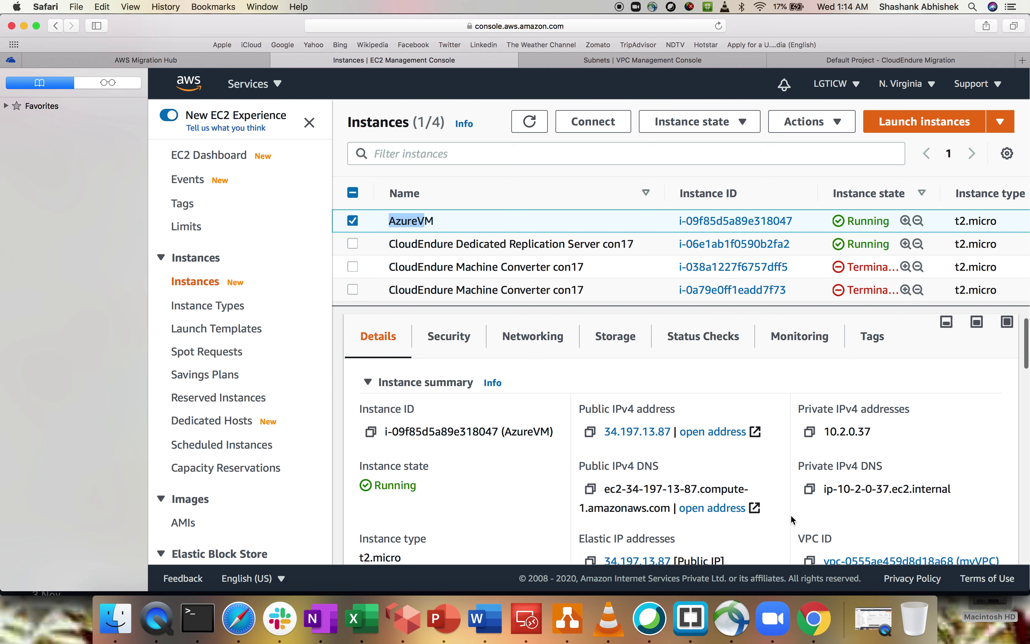
pyautogui.scroll(1, 791, 517)
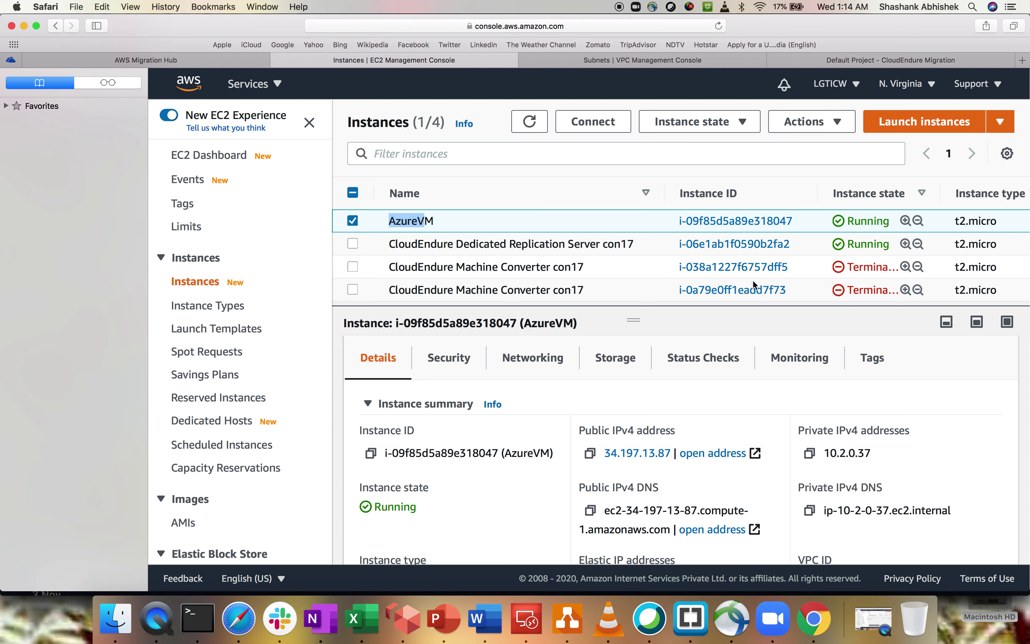
# Return to the CloudEndure console and launch the hub machine's target in Cutover Mode.
pyautogui.click(847, 61)
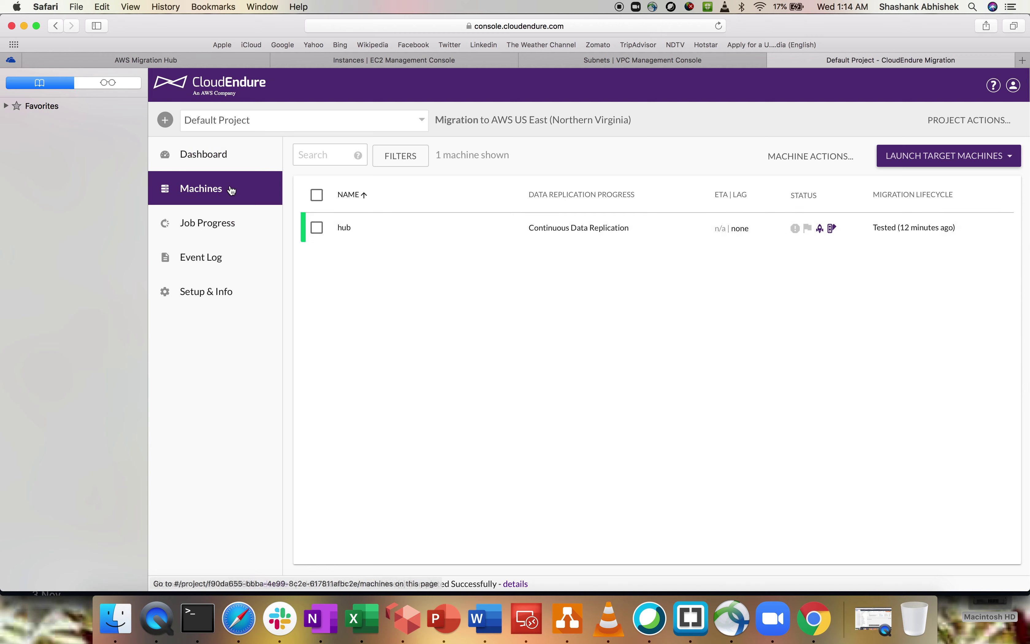
pyautogui.click(315, 229)
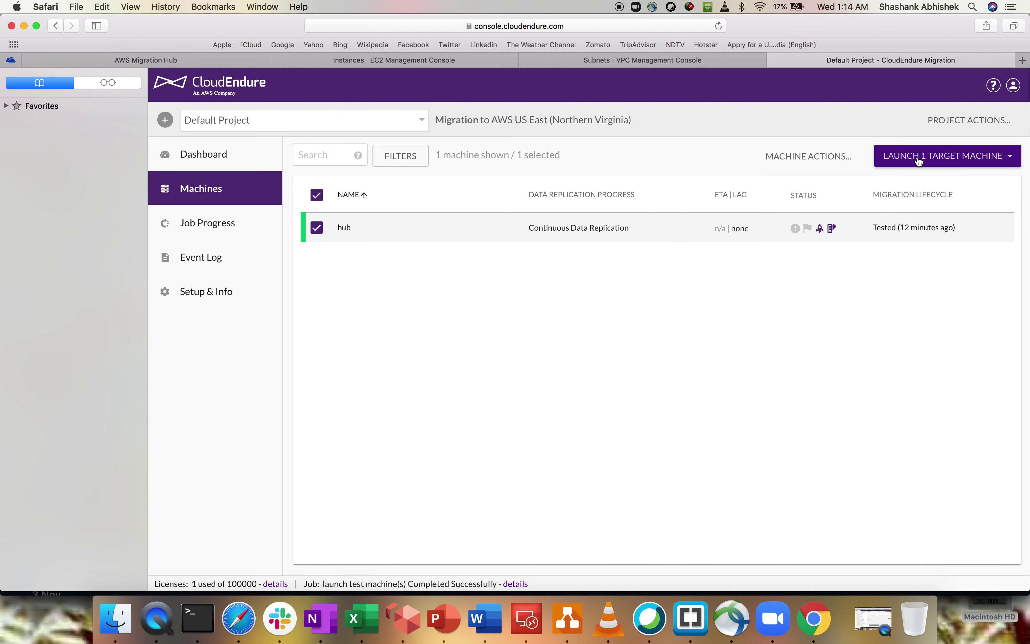
pyautogui.click(941, 162)
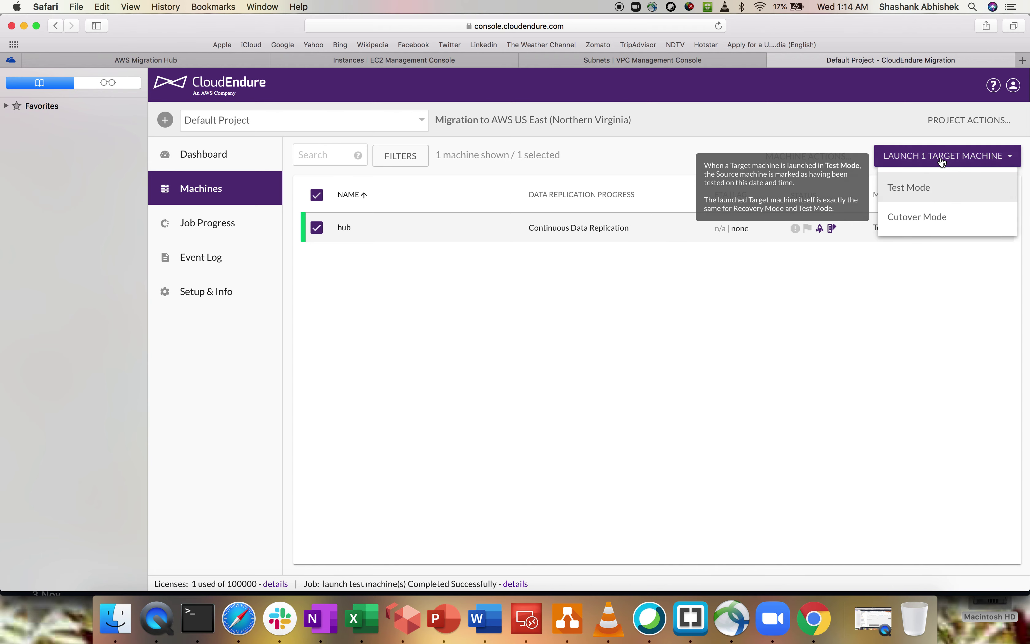
pyautogui.click(916, 218)
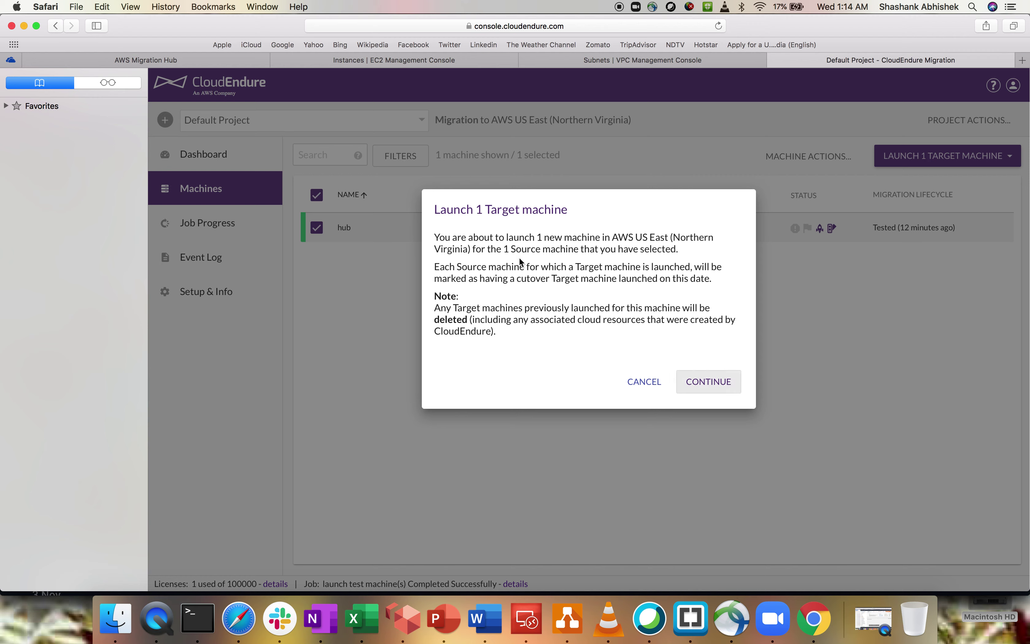
pyautogui.moveTo(457, 251); pyautogui.dragTo(653, 252)
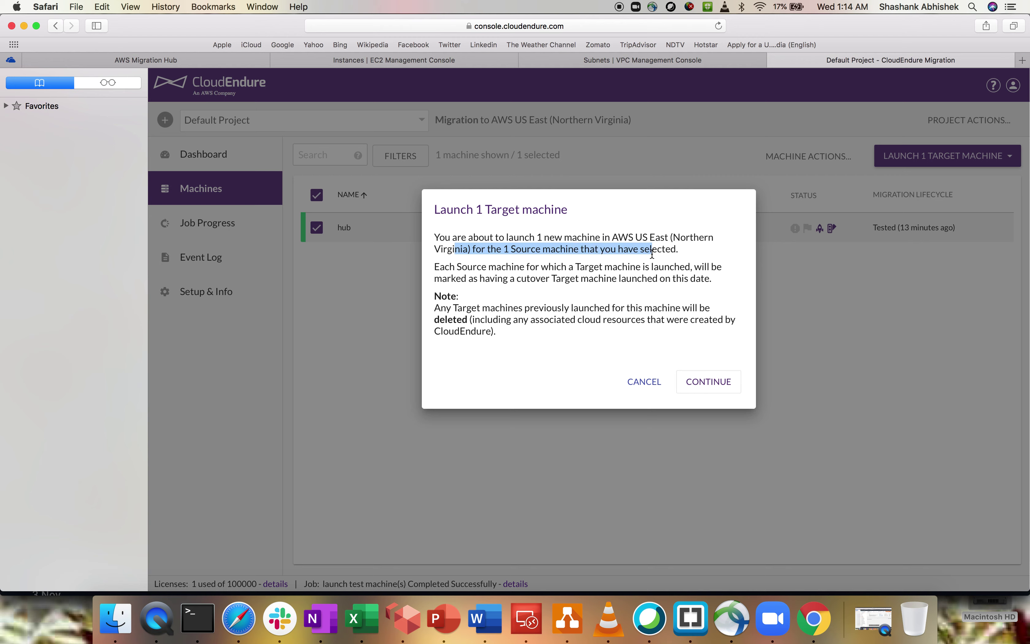
pyautogui.click(487, 277)
pyautogui.moveTo(439, 266); pyautogui.dragTo(579, 267)
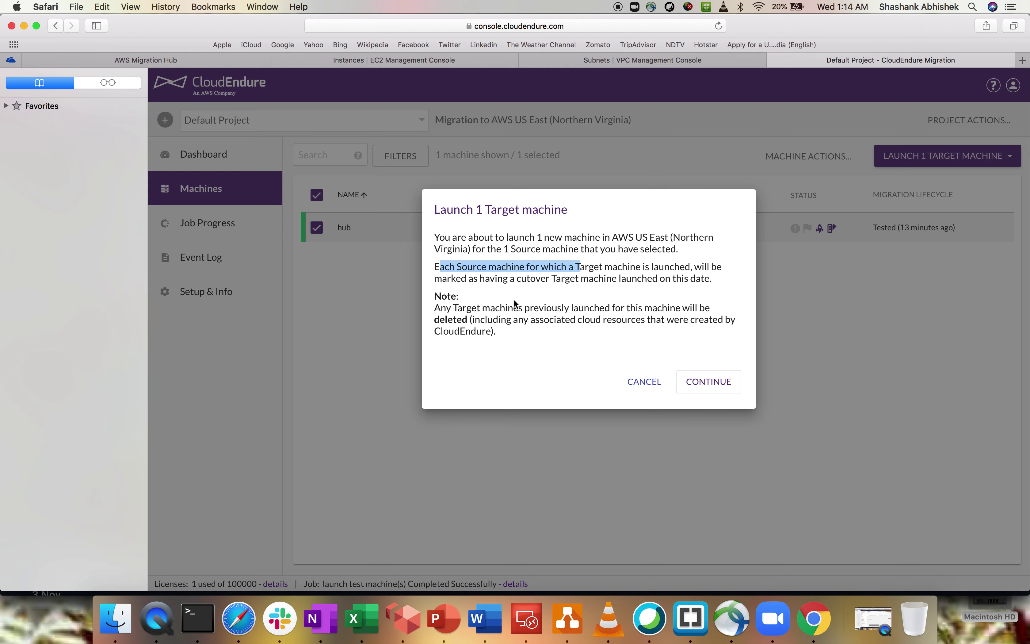
pyautogui.click(697, 378)
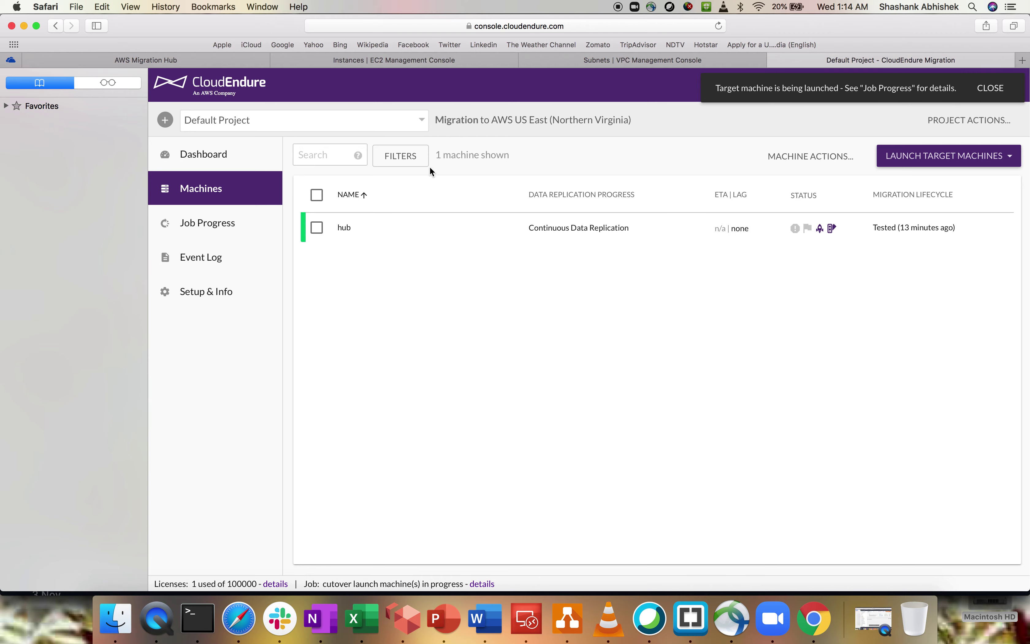
# Open the job progress and display the stages of the Cutover Launch job.
pyautogui.click(232, 226)
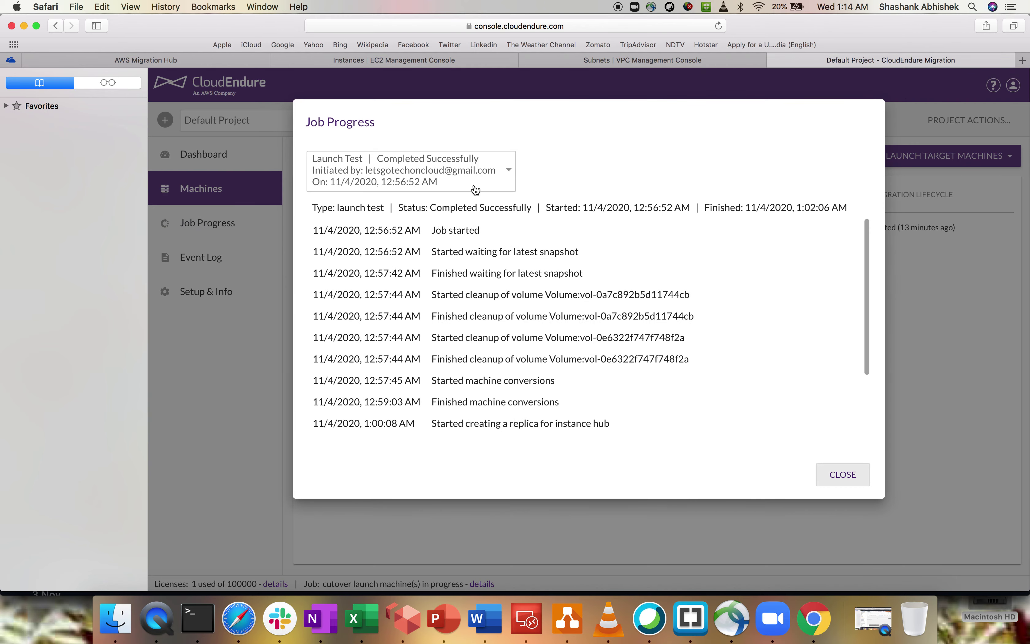
pyautogui.click(469, 170)
pyautogui.click(404, 164)
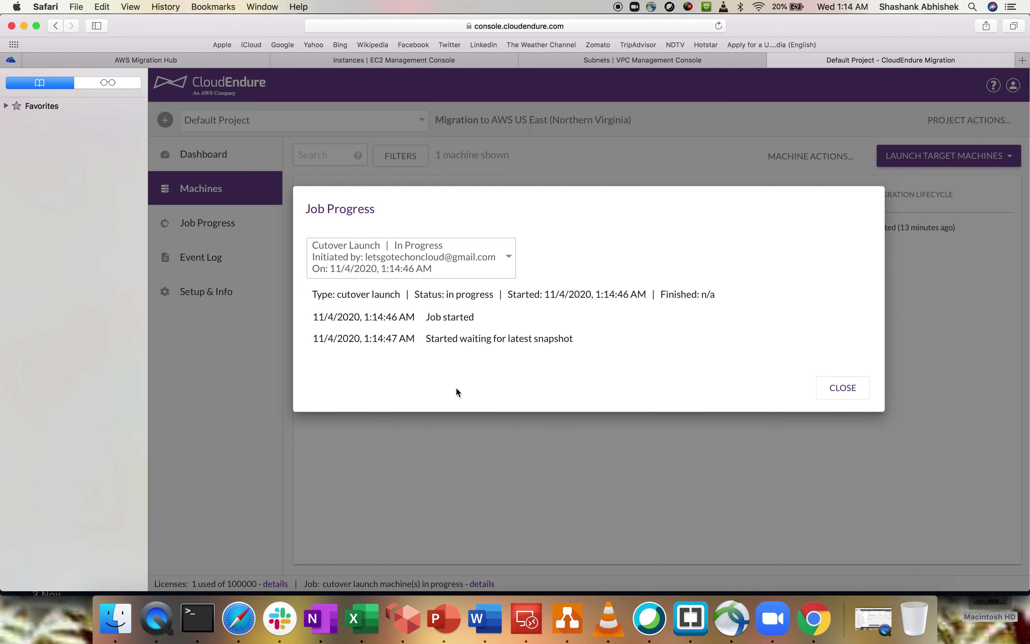
# Examine the snapshot stage in the Cutover Launch job's progress.
pyautogui.moveTo(434, 338); pyautogui.dragTo(589, 337)
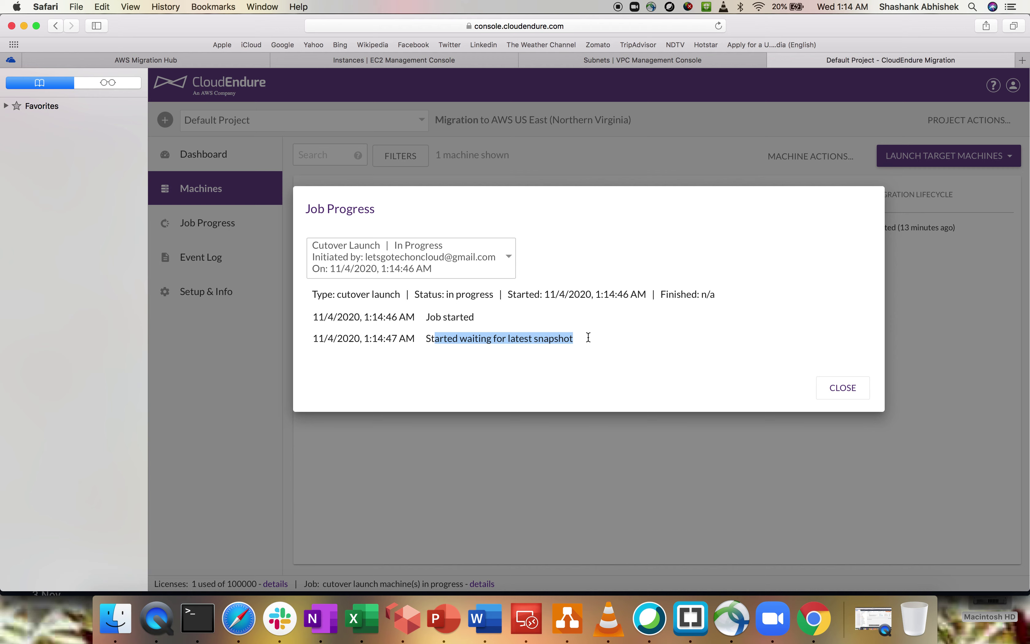
pyautogui.click(589, 337)
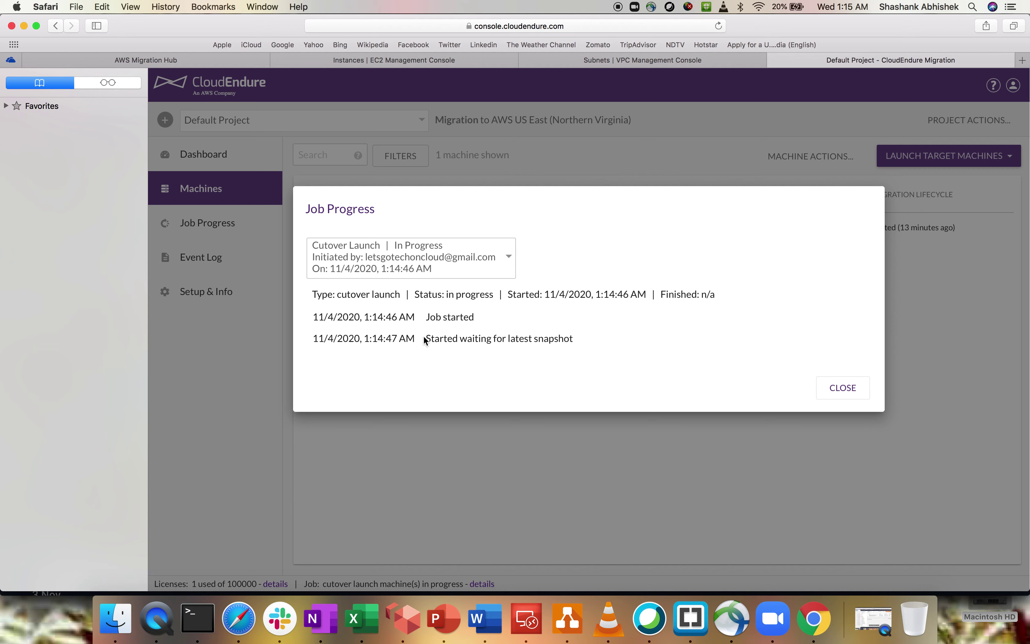
pyautogui.moveTo(425, 339); pyautogui.dragTo(622, 342)
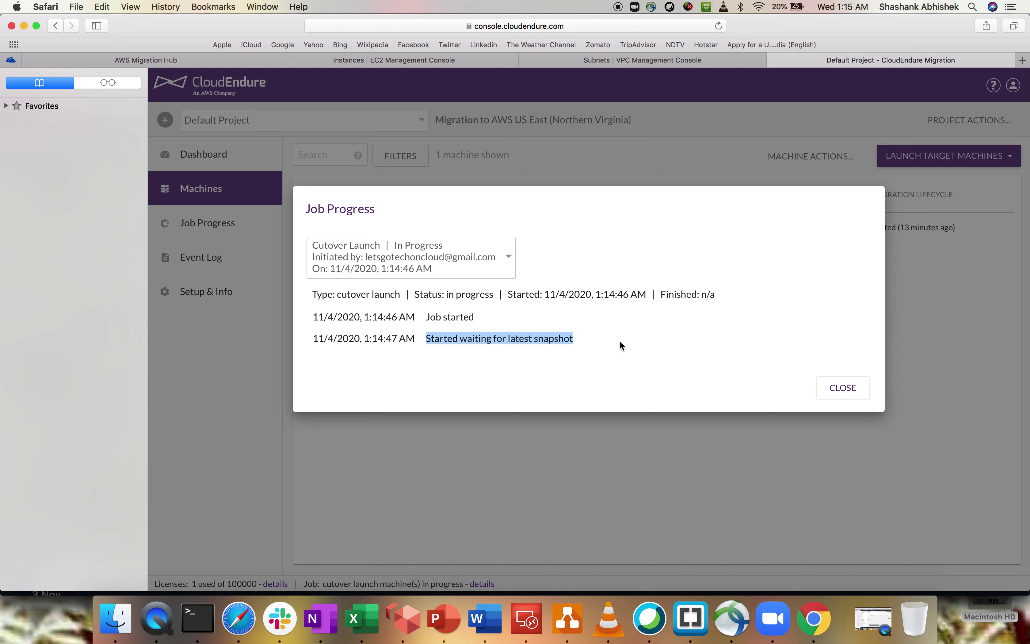
pyautogui.click(620, 341)
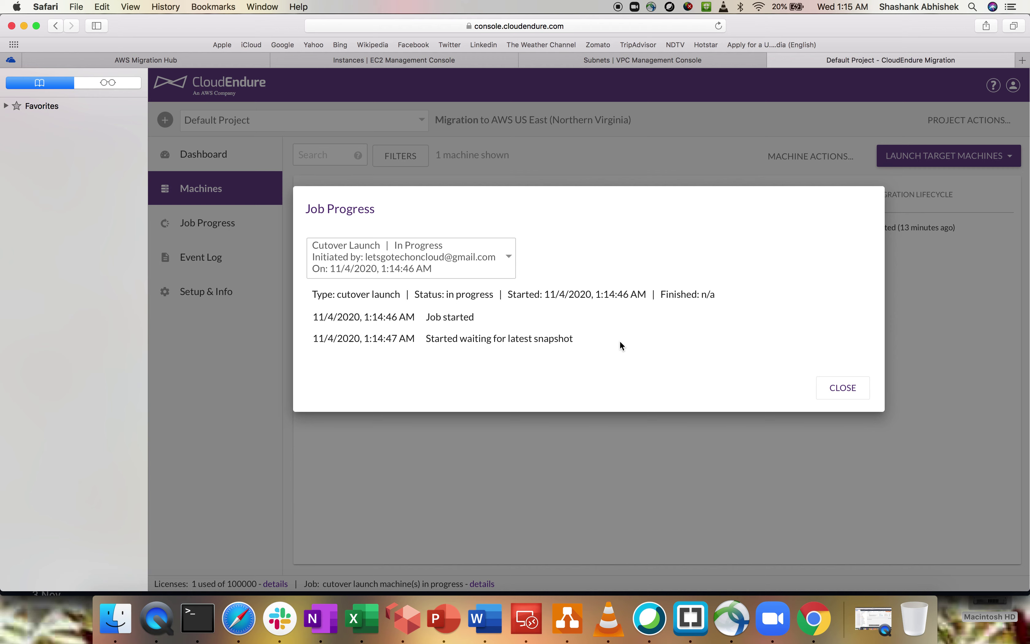
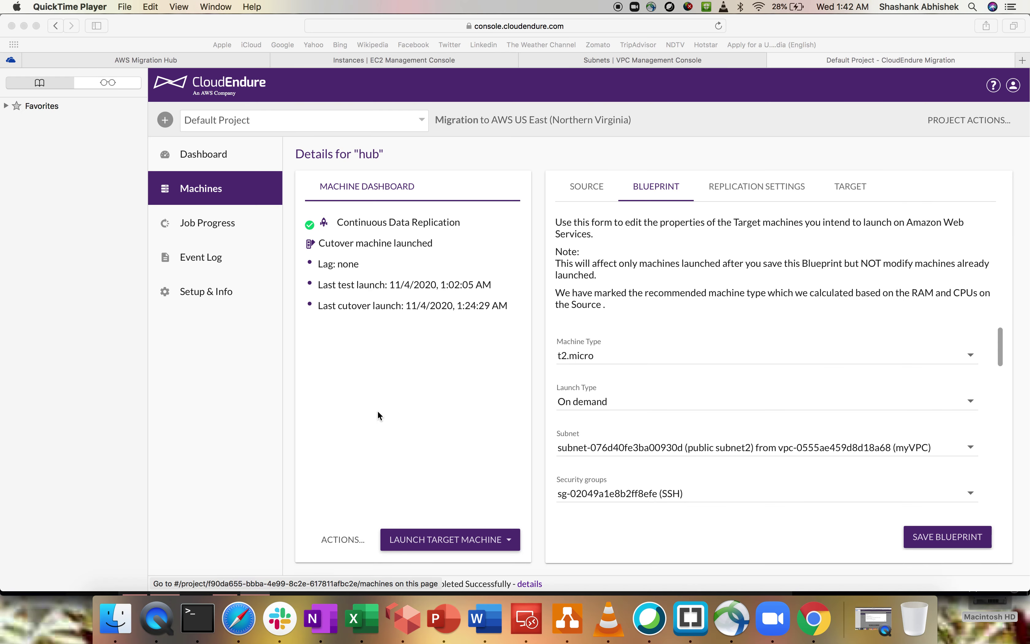
# Check the hub machine's last cutover launch time and look through the Cutover Launch job's log.
pyautogui.click(342, 303)
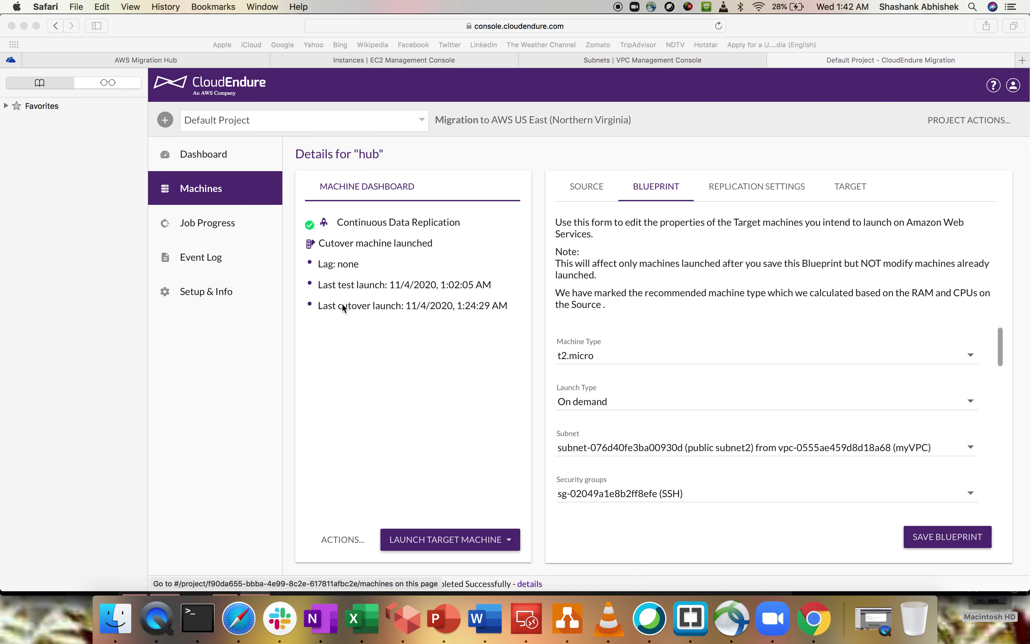
pyautogui.moveTo(406, 305); pyautogui.dragTo(518, 306)
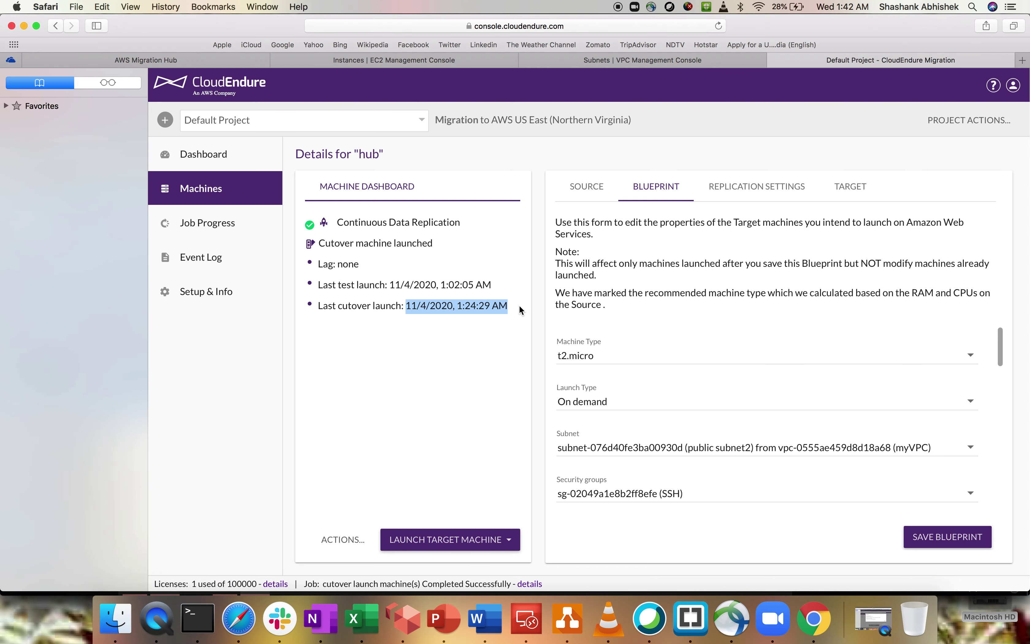
pyautogui.click(228, 223)
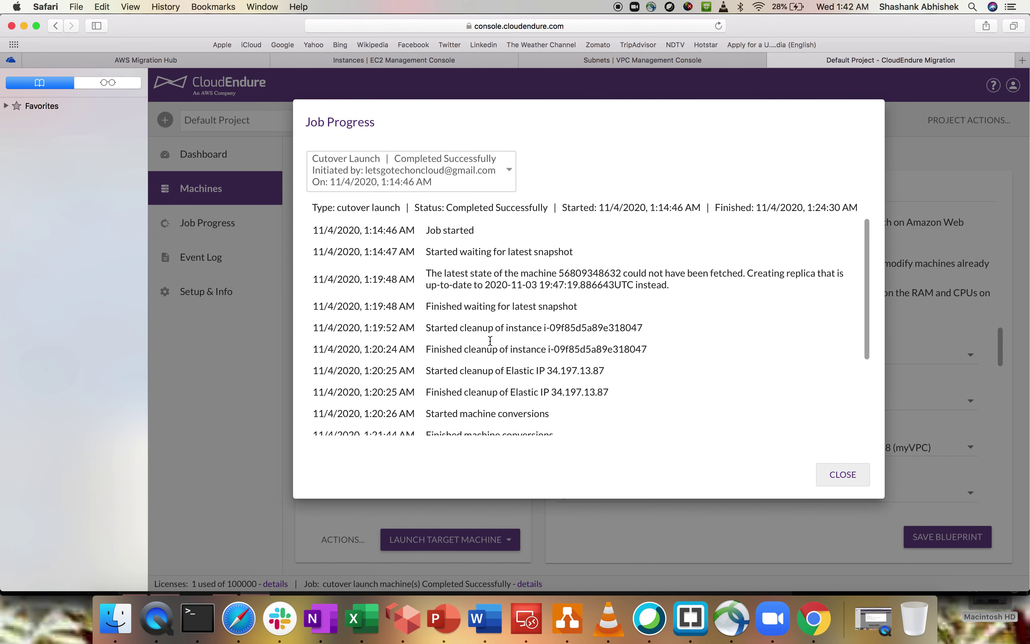
pyautogui.scroll(-3, 491, 344)
pyautogui.scroll(-2, 492, 344)
pyautogui.scroll(5, 517, 295)
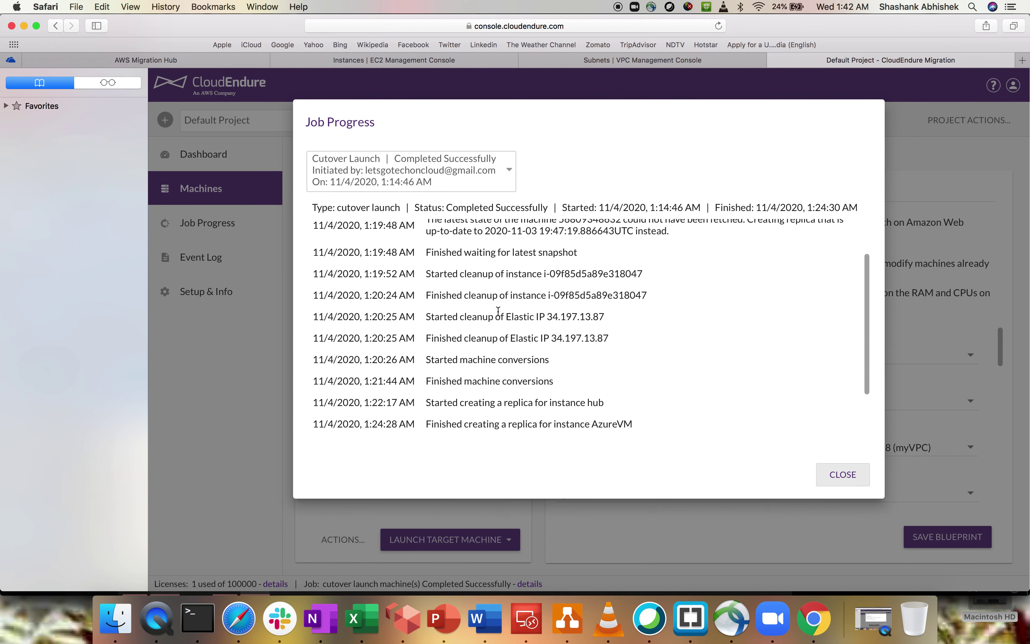
# Examine the log entries for the Elastic IP cleanup and the new Elastic IP, and close the job progress.
pyautogui.moveTo(454, 284); pyautogui.dragTo(564, 318)
pyautogui.click(564, 318)
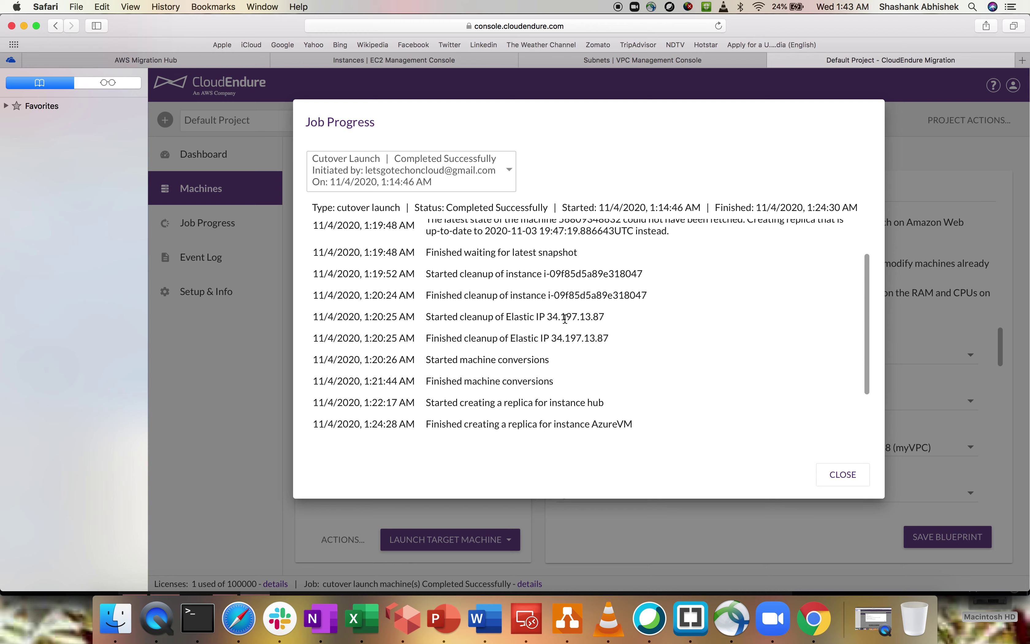
pyautogui.moveTo(547, 316); pyautogui.dragTo(594, 317)
pyautogui.scroll(-3, 592, 315)
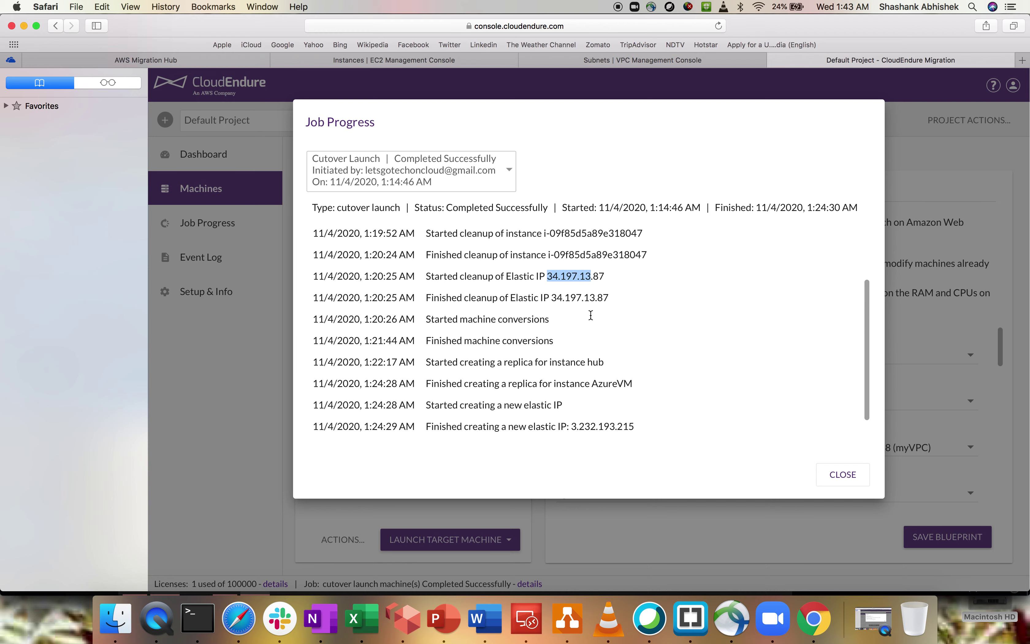
pyautogui.moveTo(528, 403); pyautogui.dragTo(635, 405)
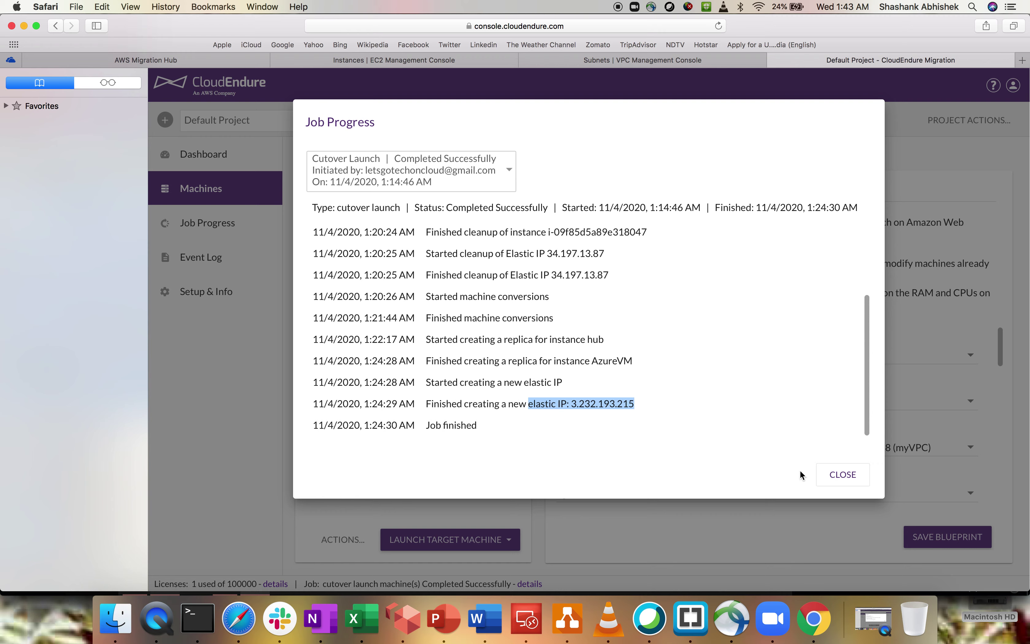
pyautogui.click(847, 475)
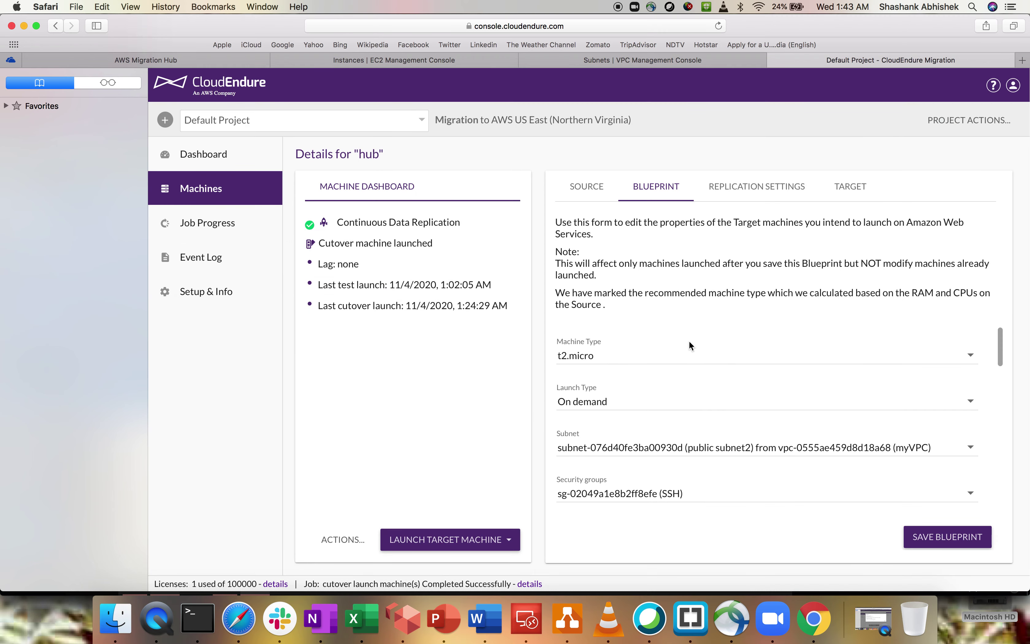
# Display the hub machine's target details and check its type and public IP.
pyautogui.click(847, 186)
pyautogui.moveTo(646, 288); pyautogui.dragTo(729, 297)
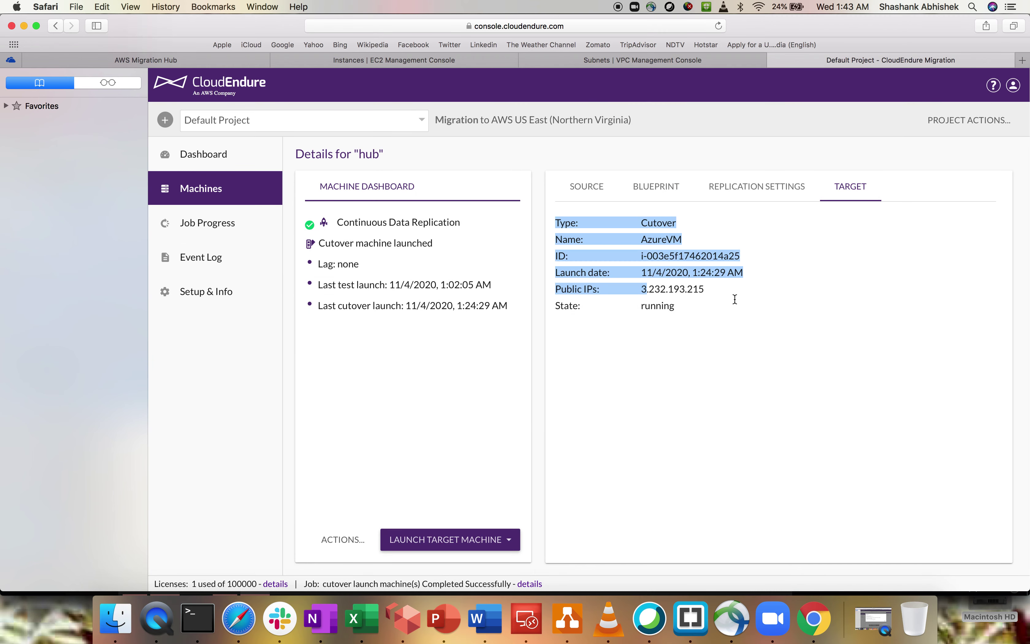
pyautogui.click(737, 303)
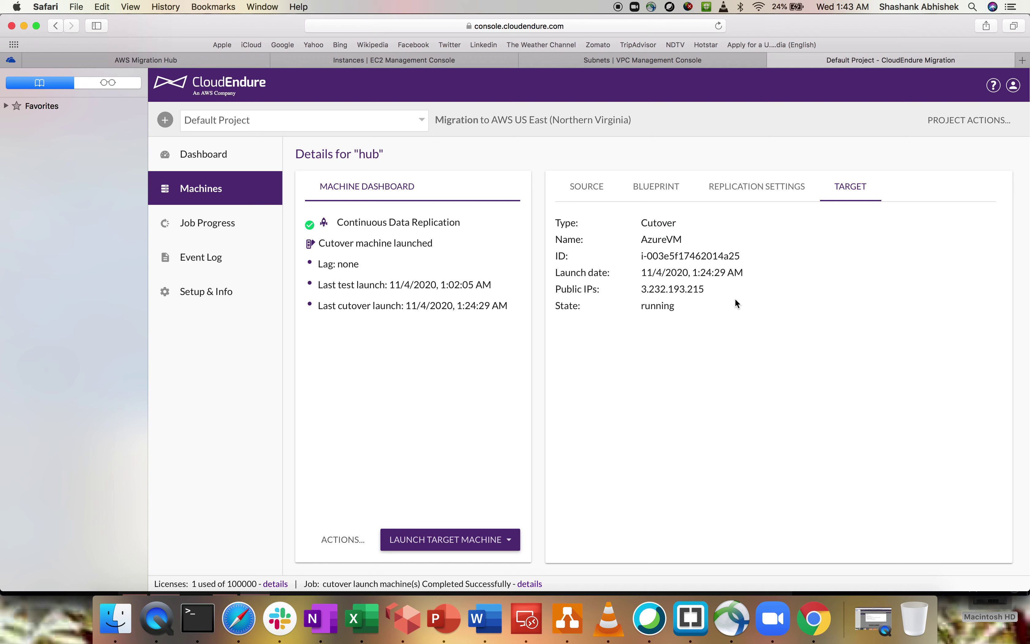
pyautogui.moveTo(632, 224); pyautogui.dragTo(677, 226)
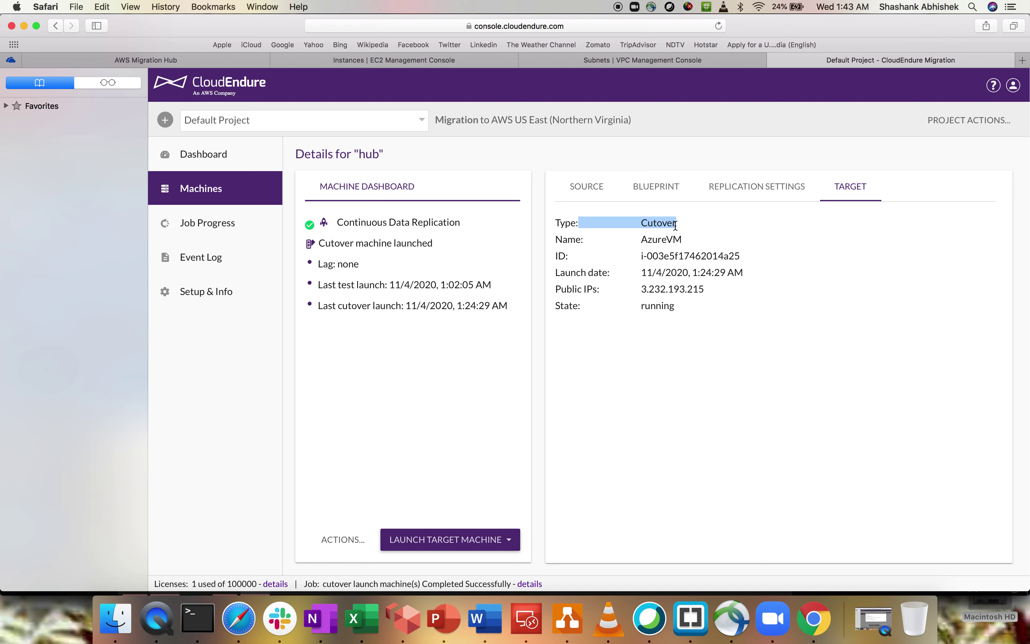
pyautogui.click(675, 226)
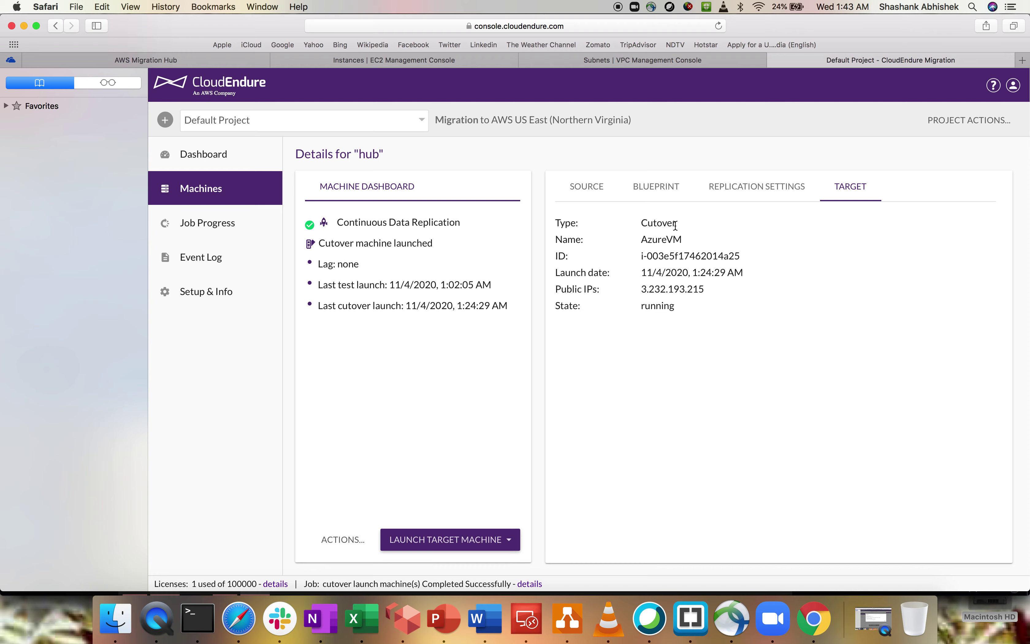
pyautogui.tripleClick(640, 224)
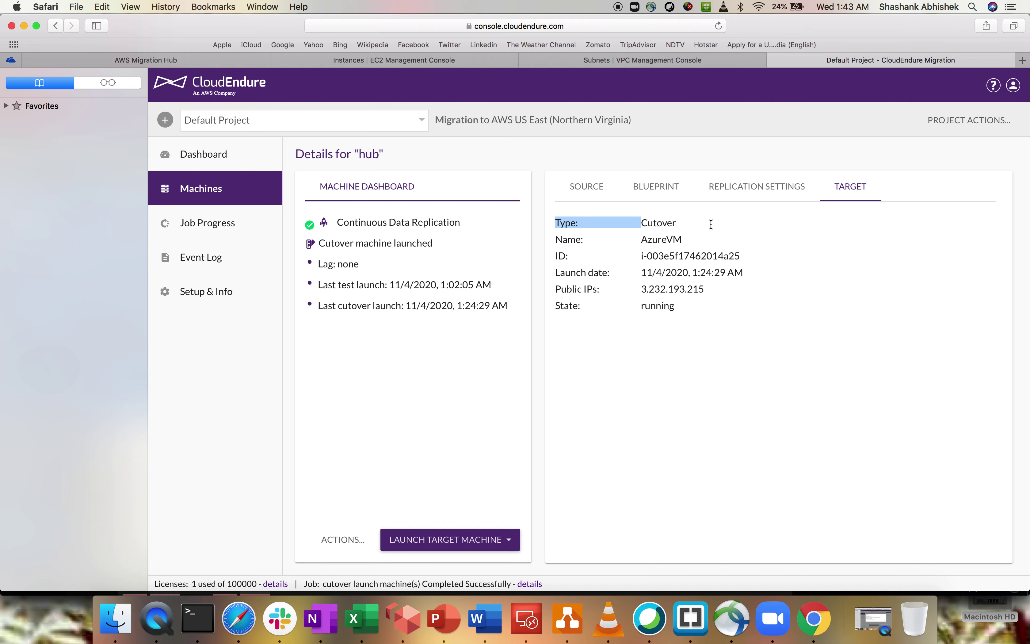
# Check the cutover launch entry in the project's event log, refresh the log and display the project dashboard.
pyautogui.click(214, 257)
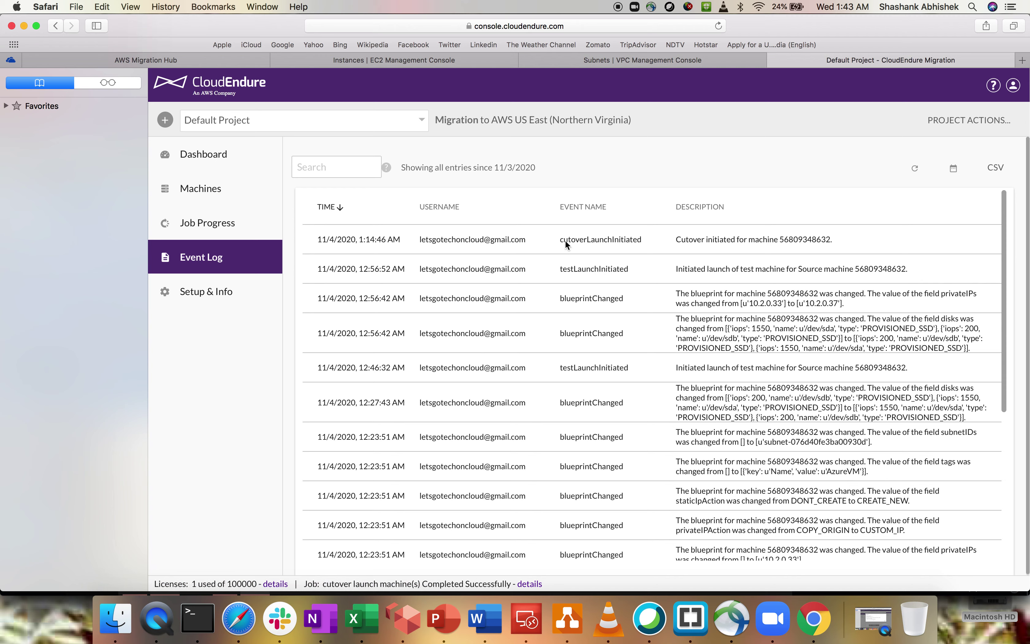
pyautogui.moveTo(564, 239); pyautogui.dragTo(643, 241)
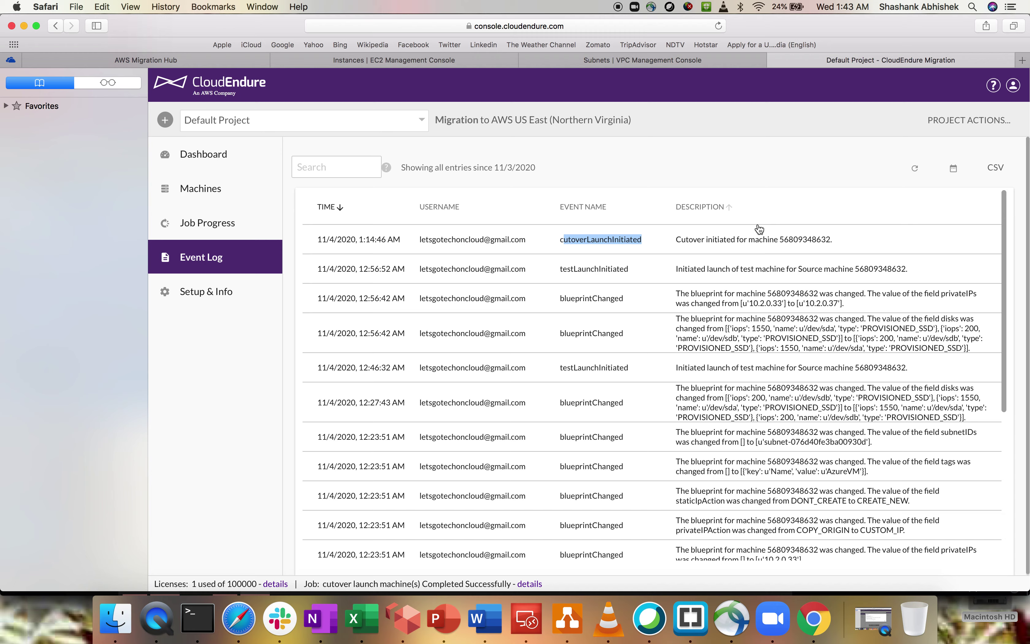
pyautogui.click(914, 168)
pyautogui.click(204, 154)
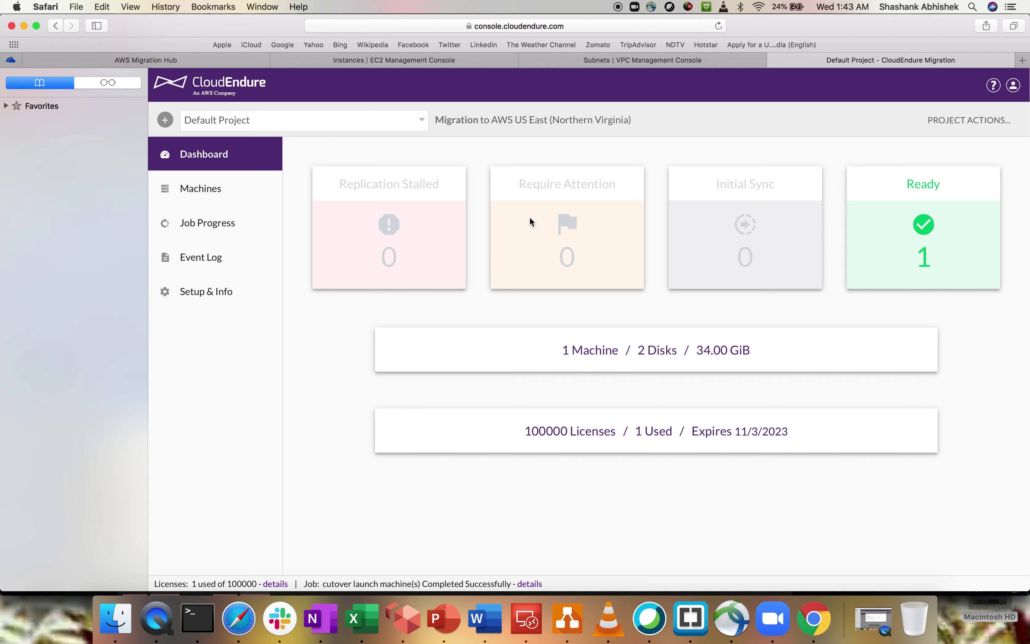
# Switch to the EC2 instances list and check the running AzureVM instance's private IPv4 address and security group.
pyautogui.click(360, 59)
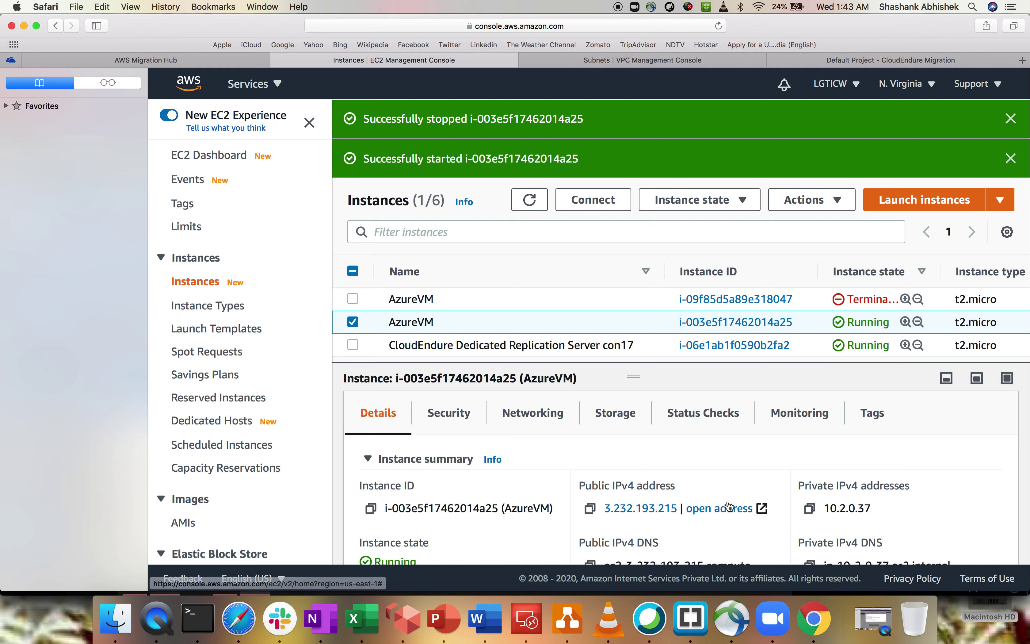
pyautogui.moveTo(877, 515); pyautogui.dragTo(811, 511)
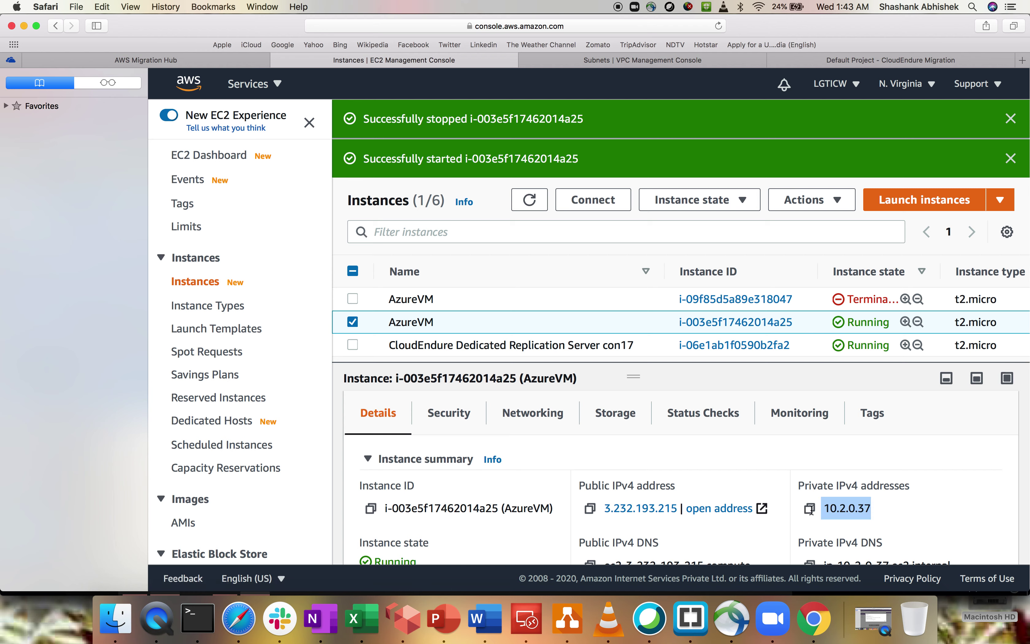
pyautogui.click(447, 431)
pyautogui.scroll(-3, 450, 489)
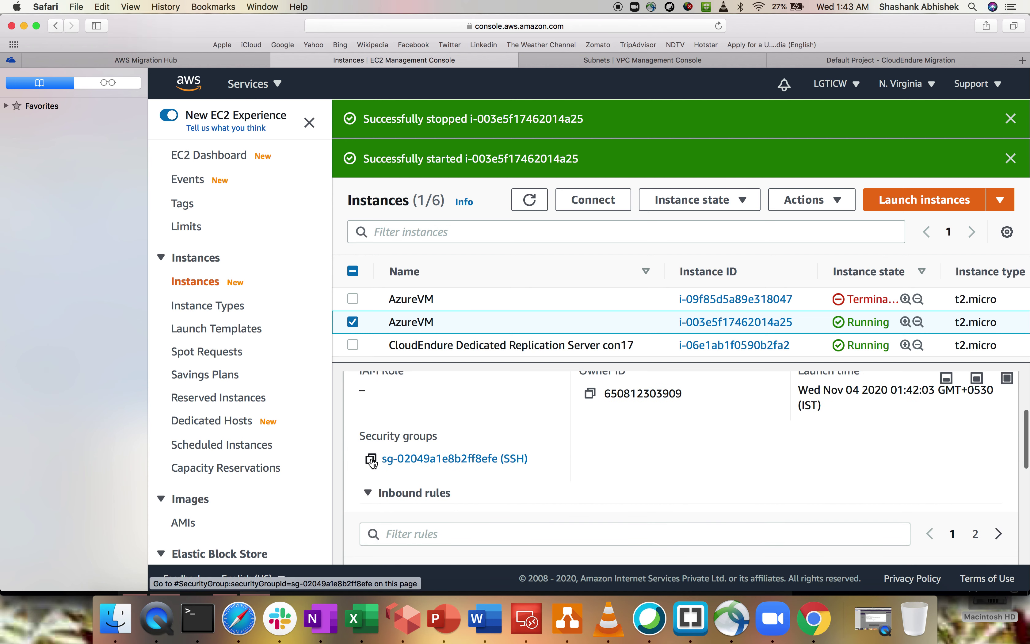
pyautogui.scroll(3, 605, 475)
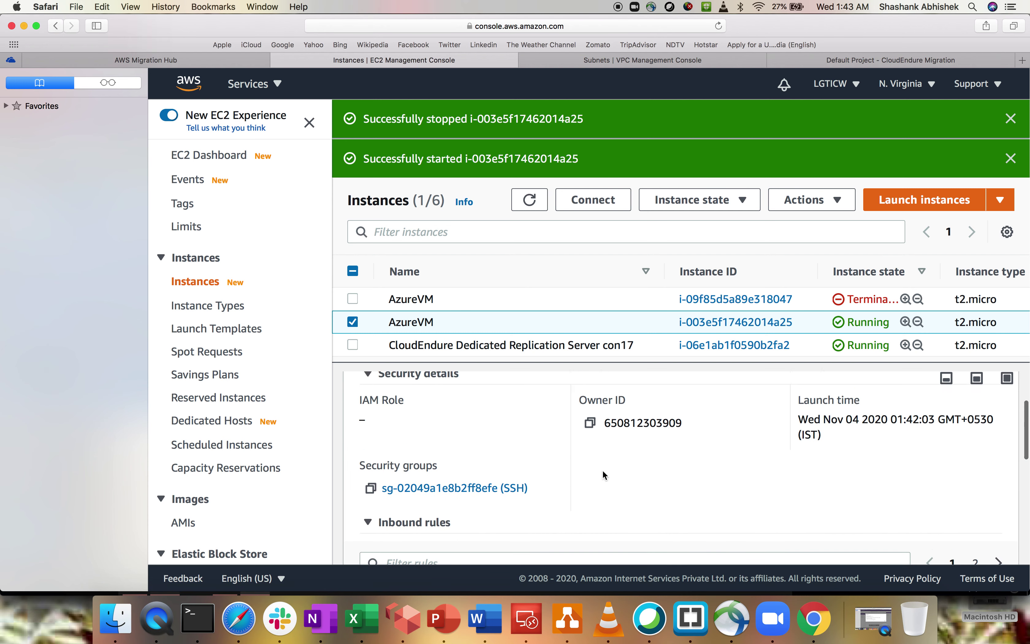